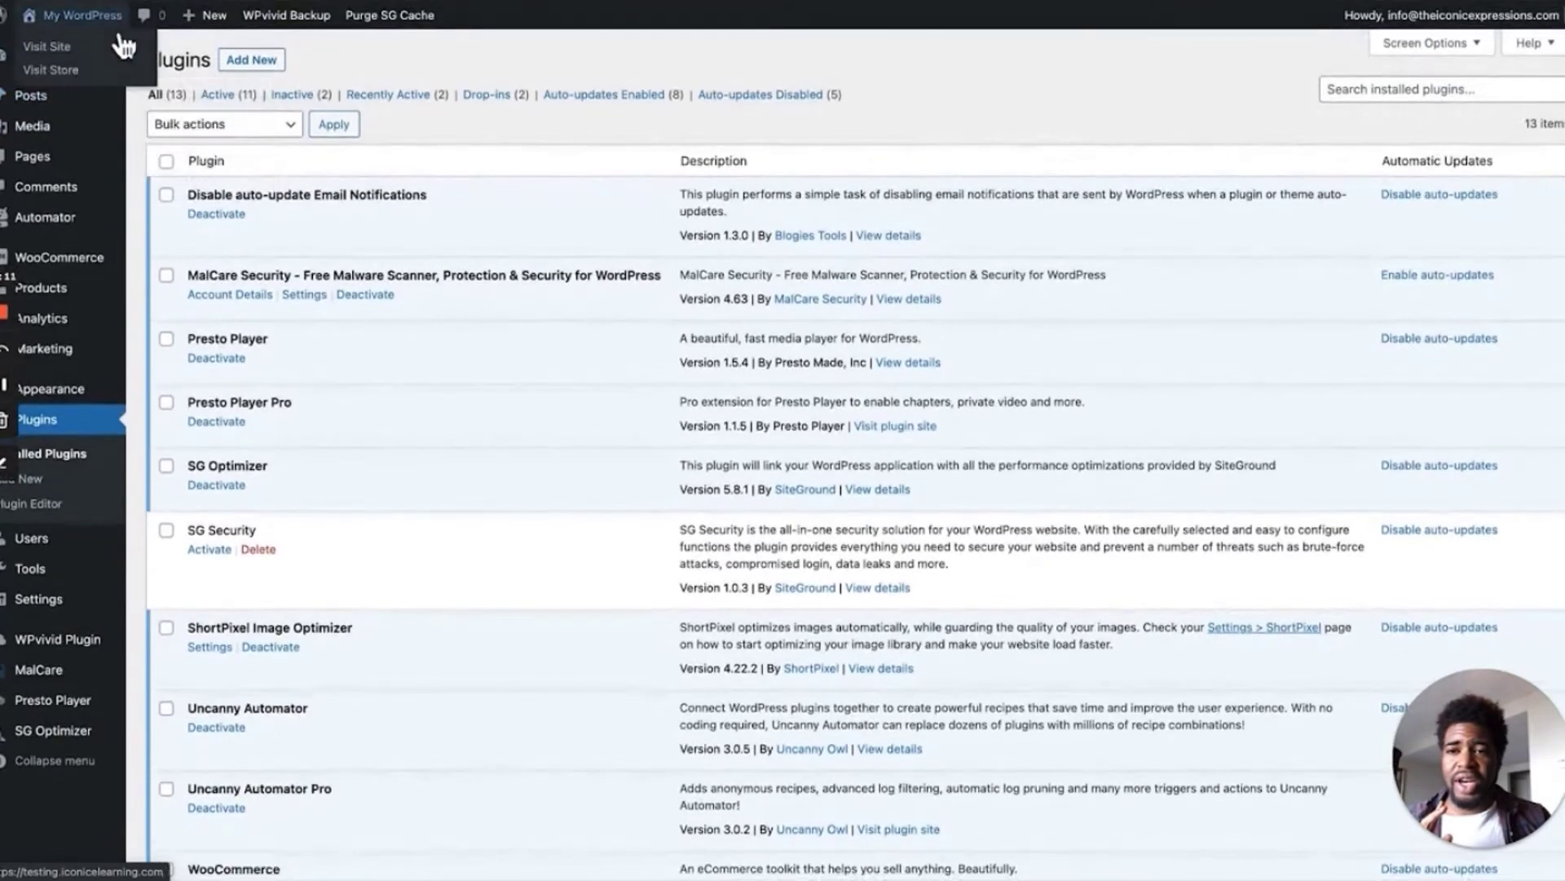
Open the WordPress Updates page to check the update status of core, plugins and themes
mouse_move(90, 151)
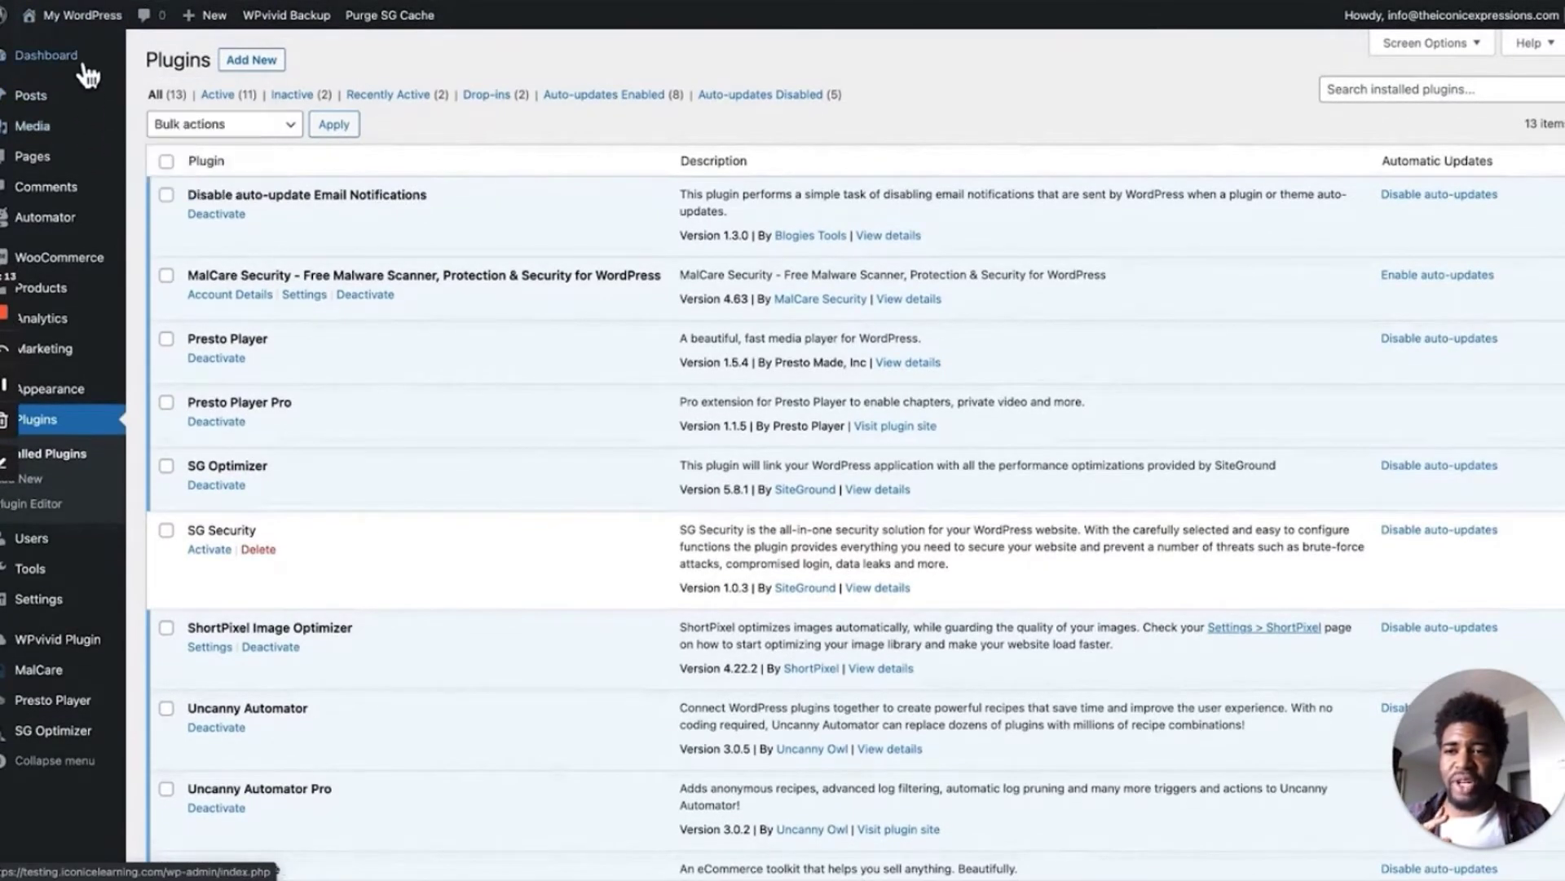
mouse_move(81, 59)
click(190, 98)
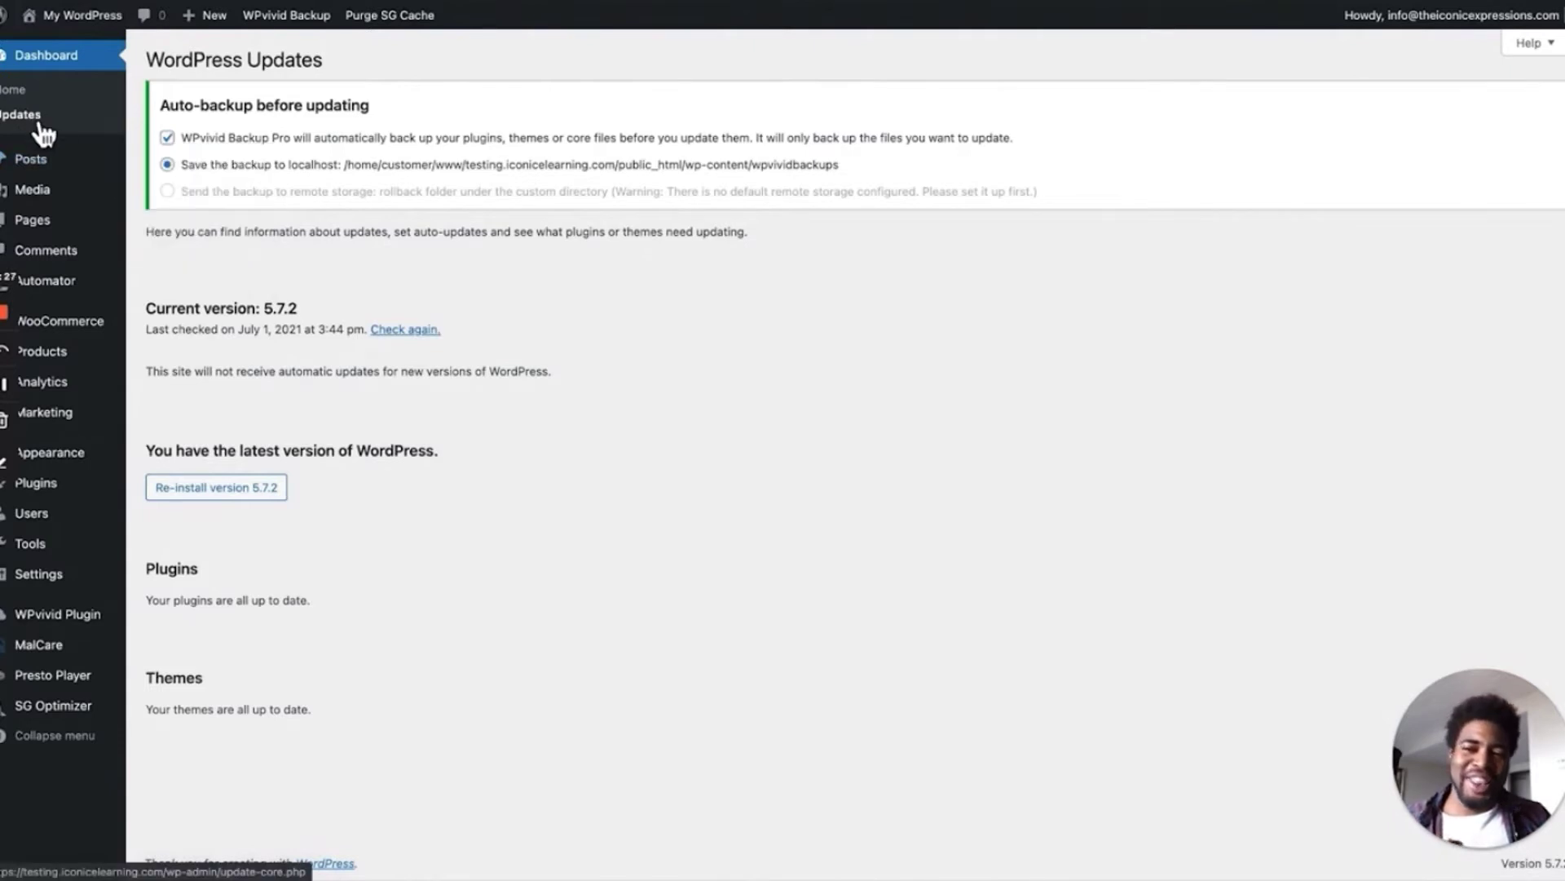
In the installed plugins list, toggle auto-updates off and on for Disable auto-update Email Notifications, and enable them for MalCare Security
mouse_move(82, 15)
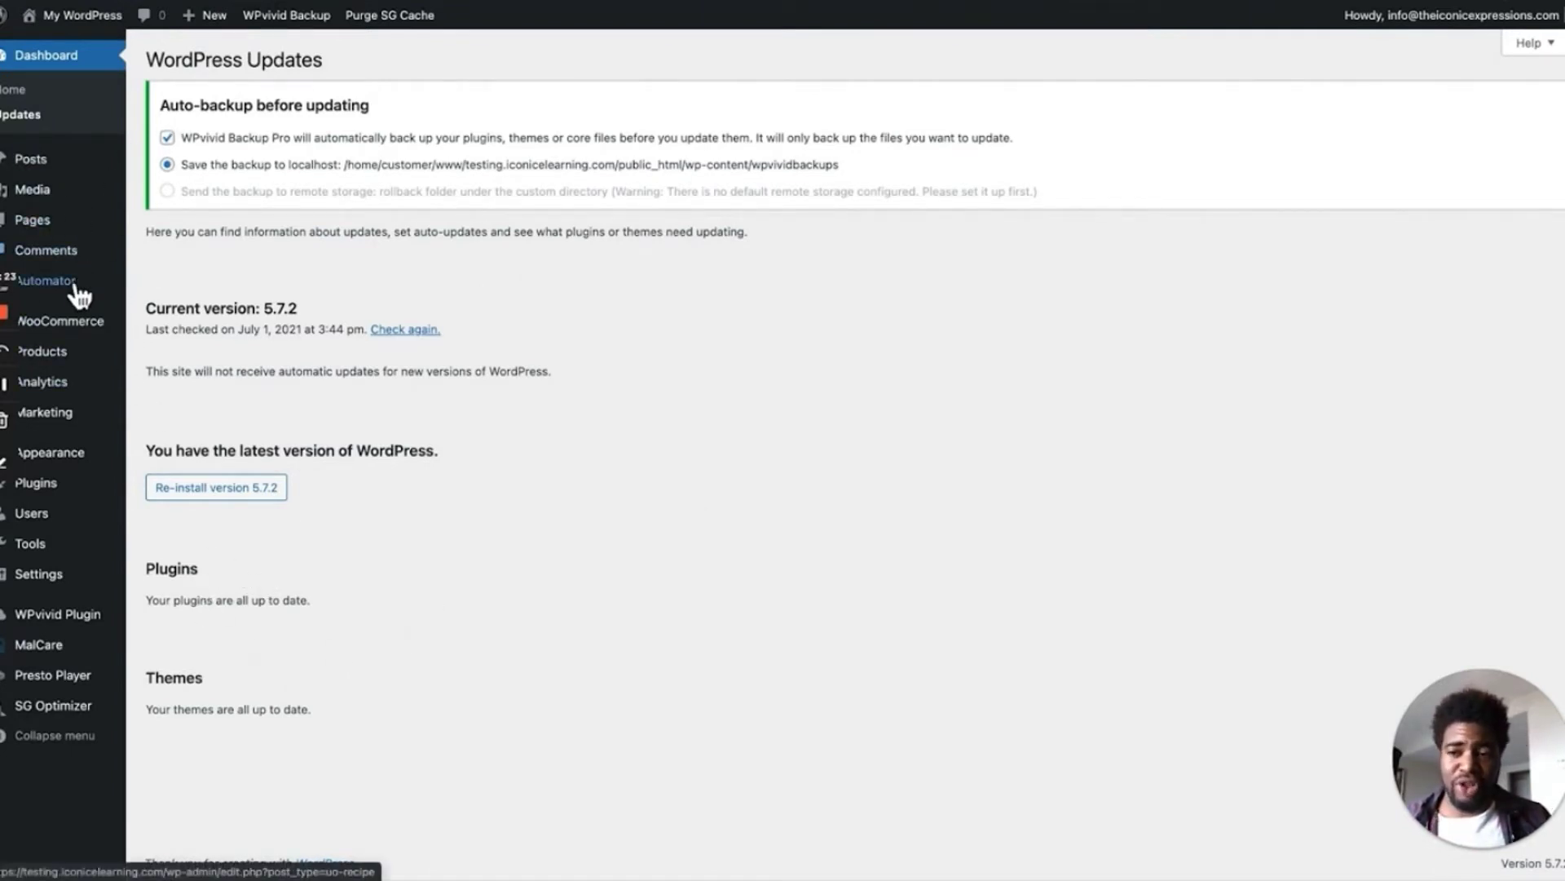
mouse_move(64, 490)
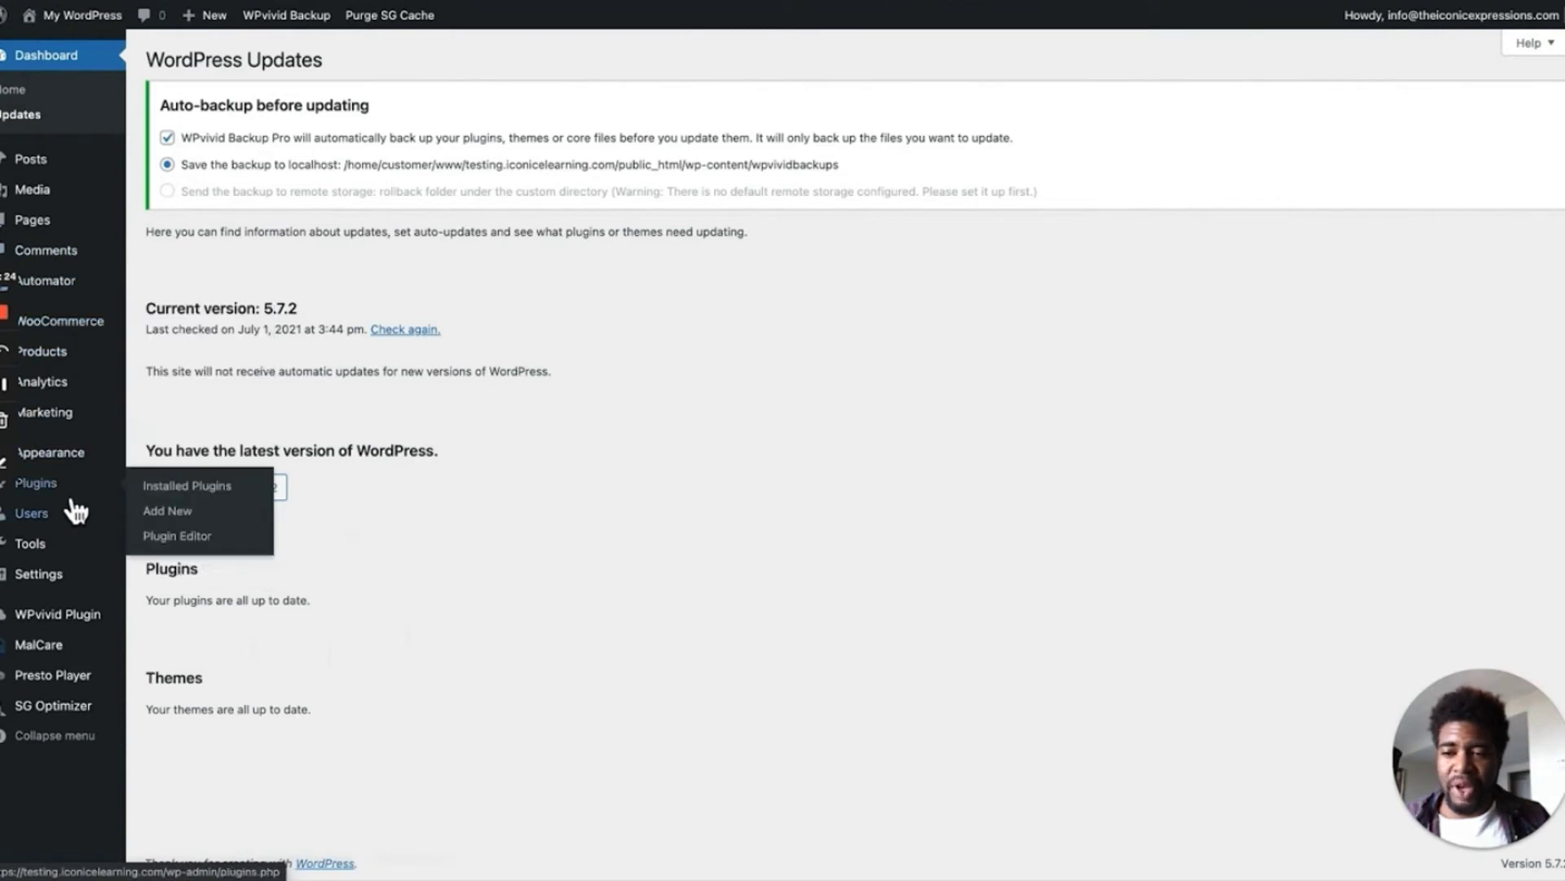
click(230, 495)
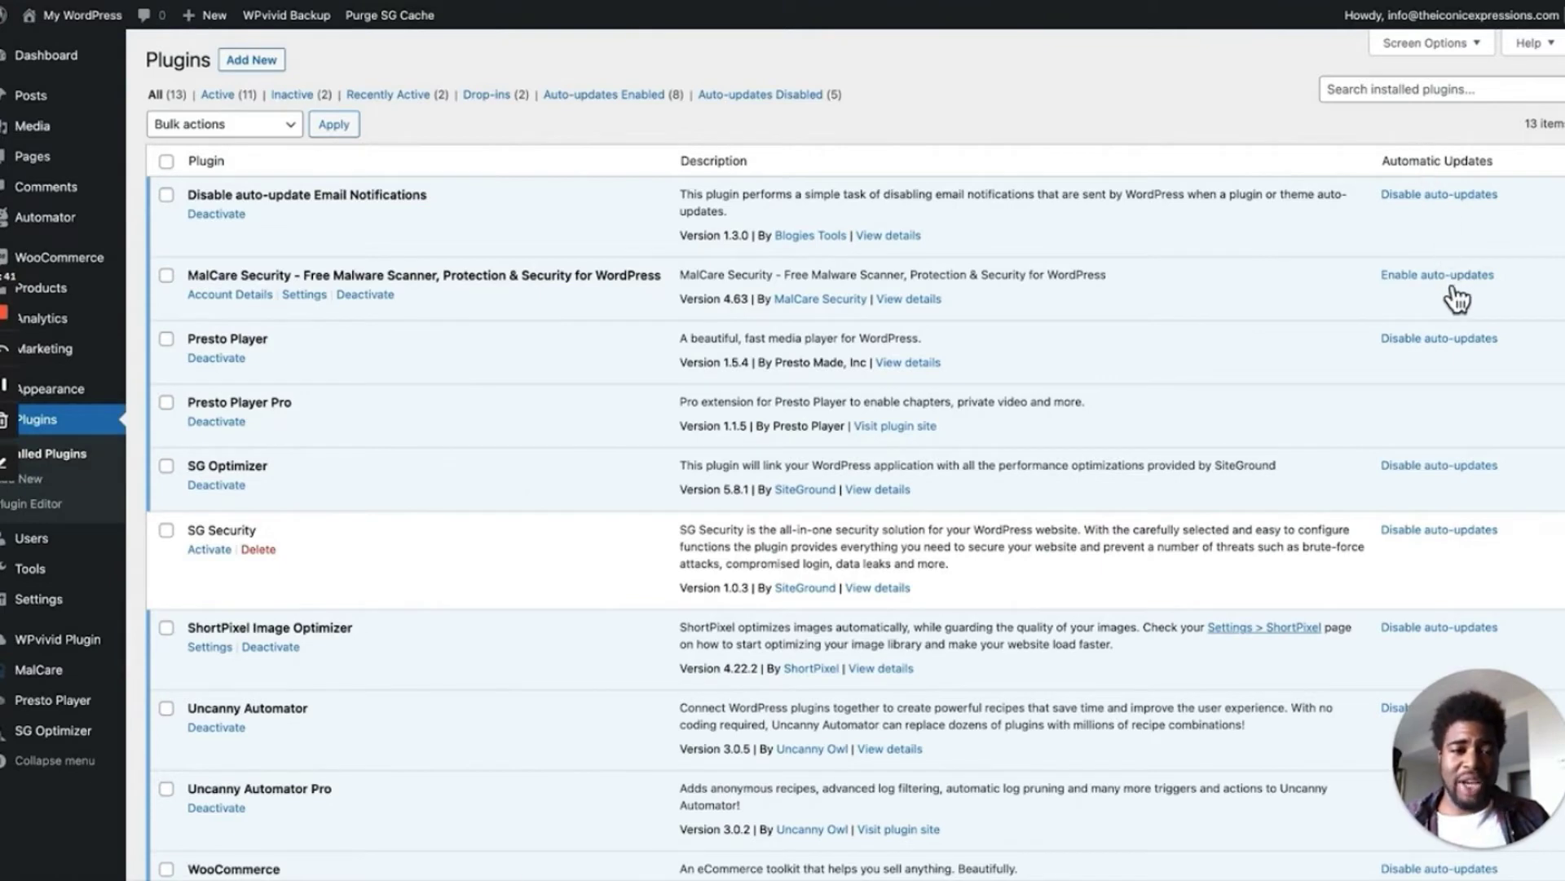
click(1429, 204)
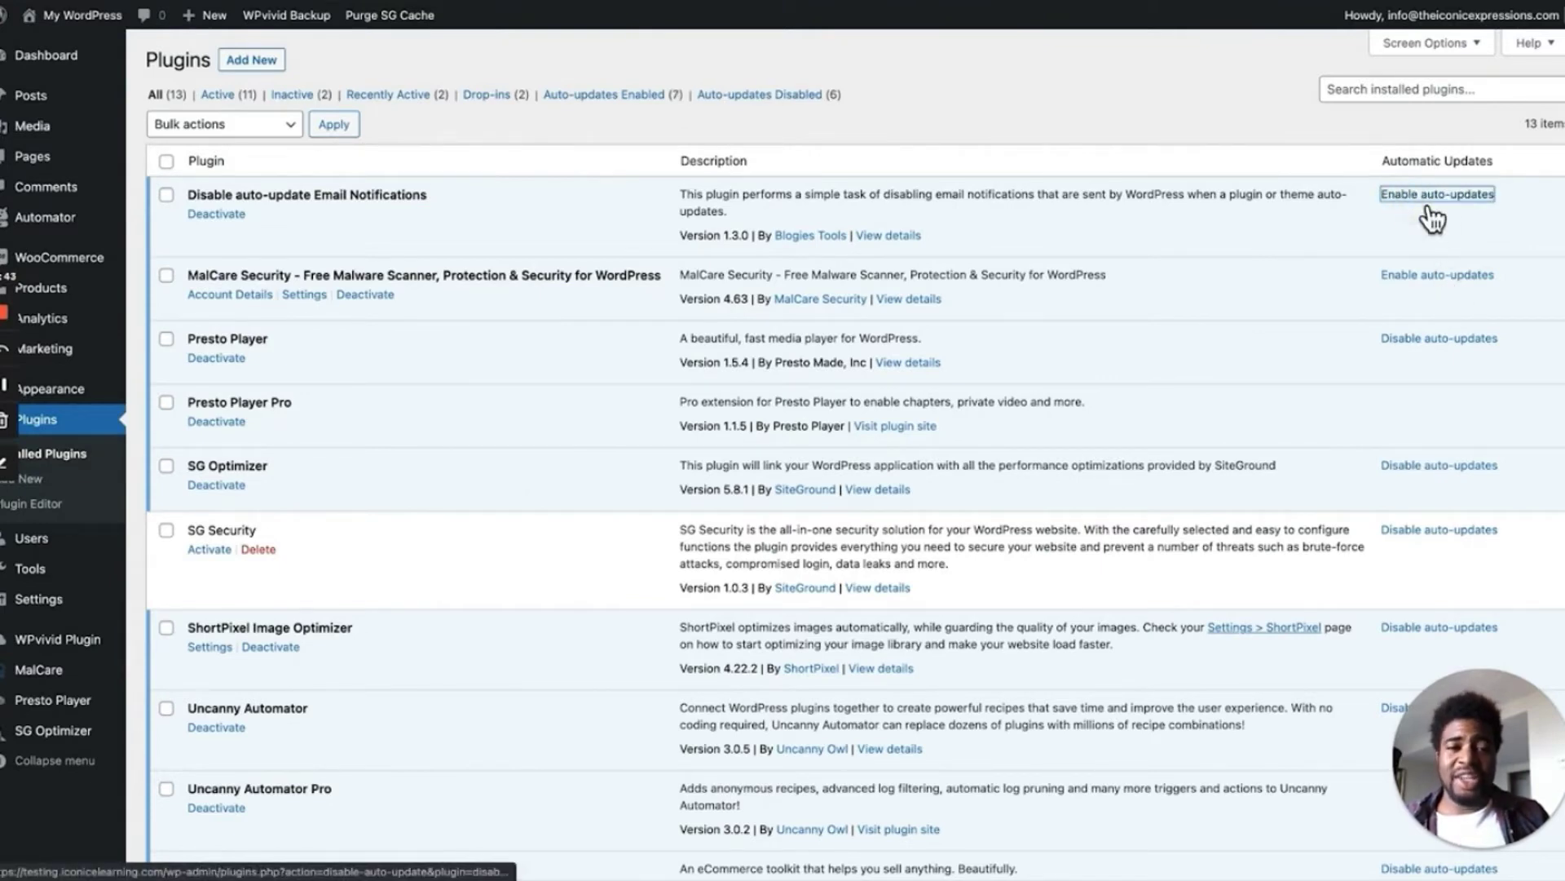
click(1428, 206)
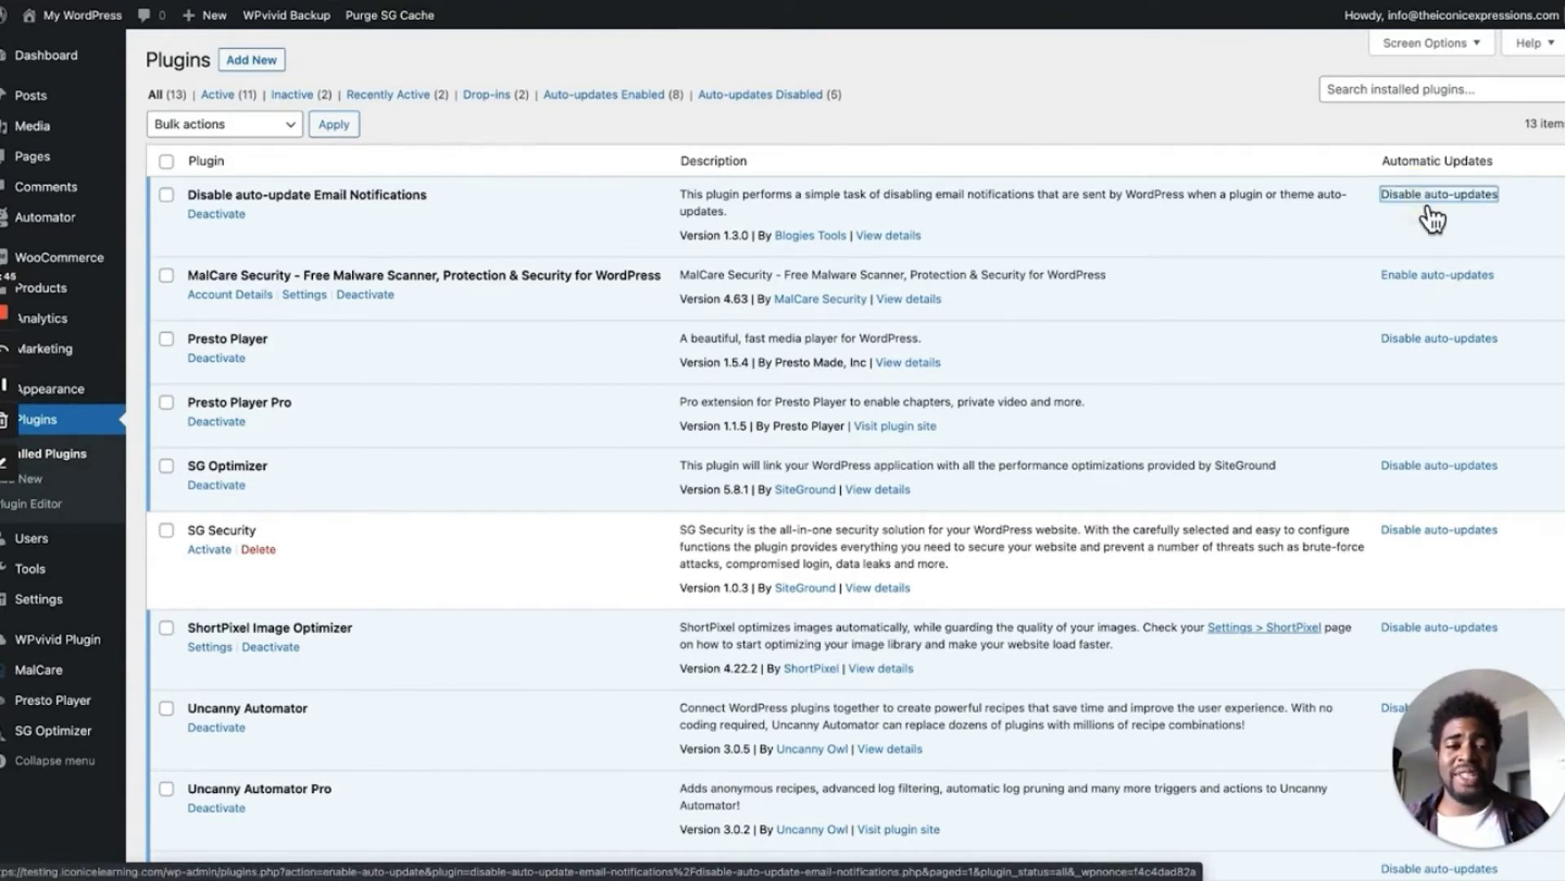
click(1431, 281)
click(1421, 349)
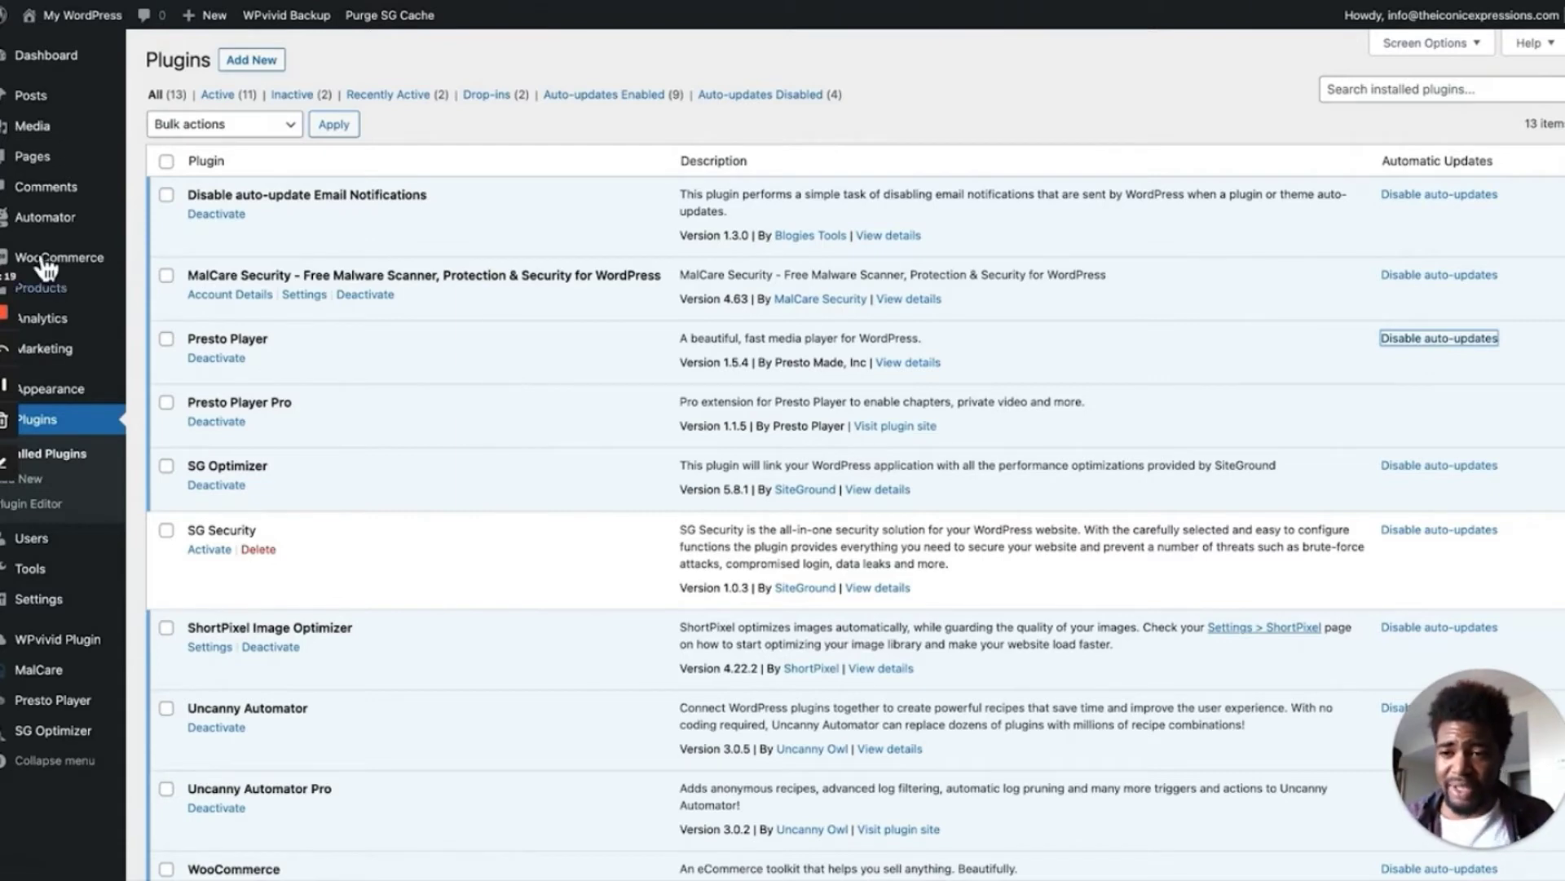
Open the installed Kadence theme's details, switch its auto-updates off and back on twice, and close the details
mouse_move(121, 403)
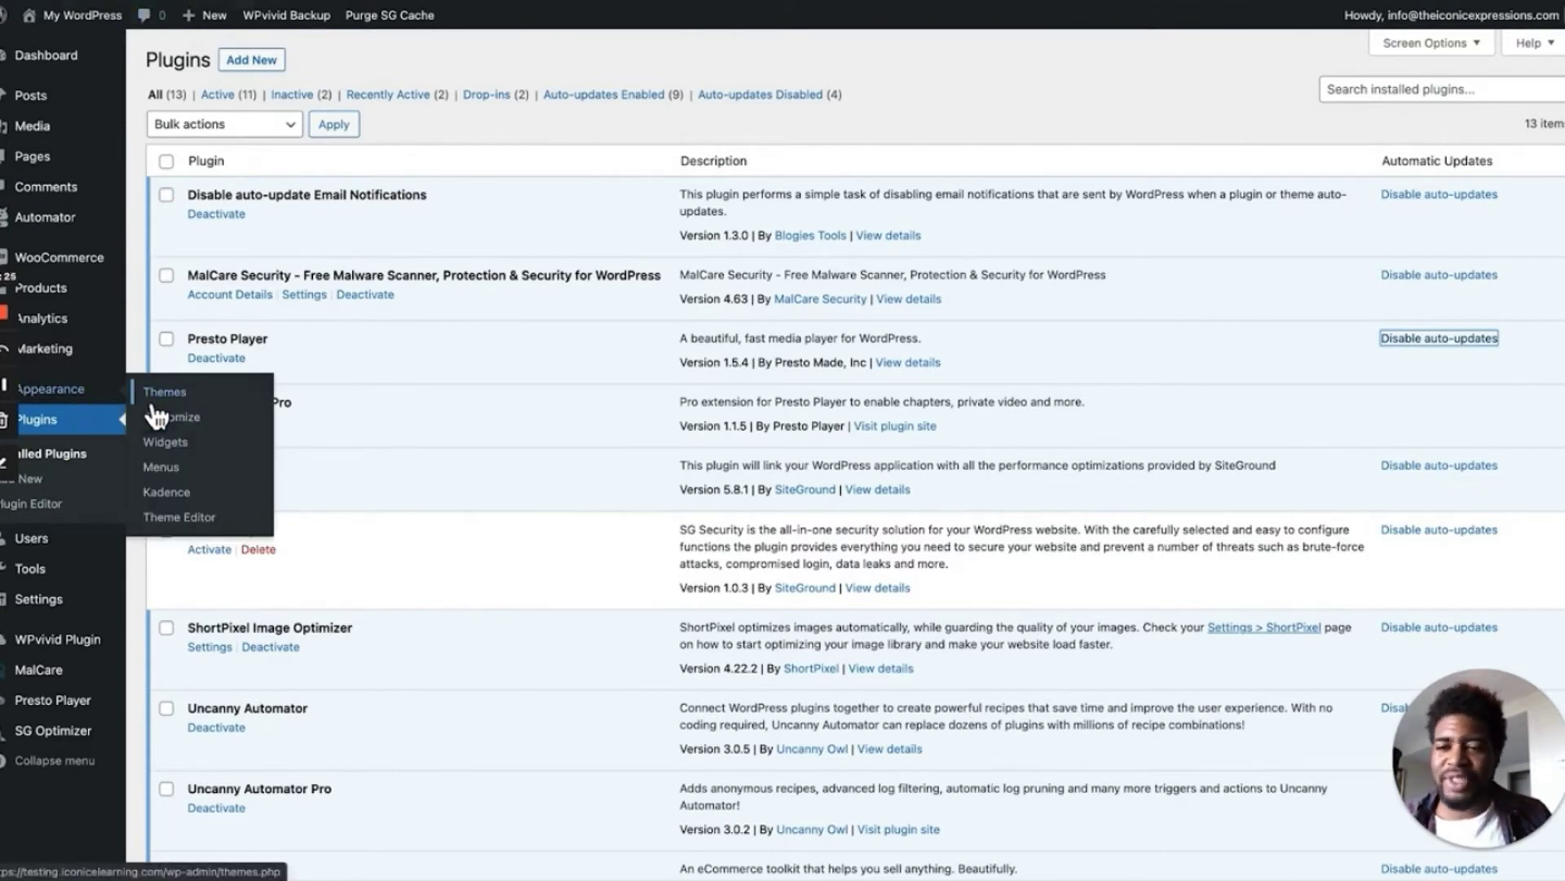
click(171, 394)
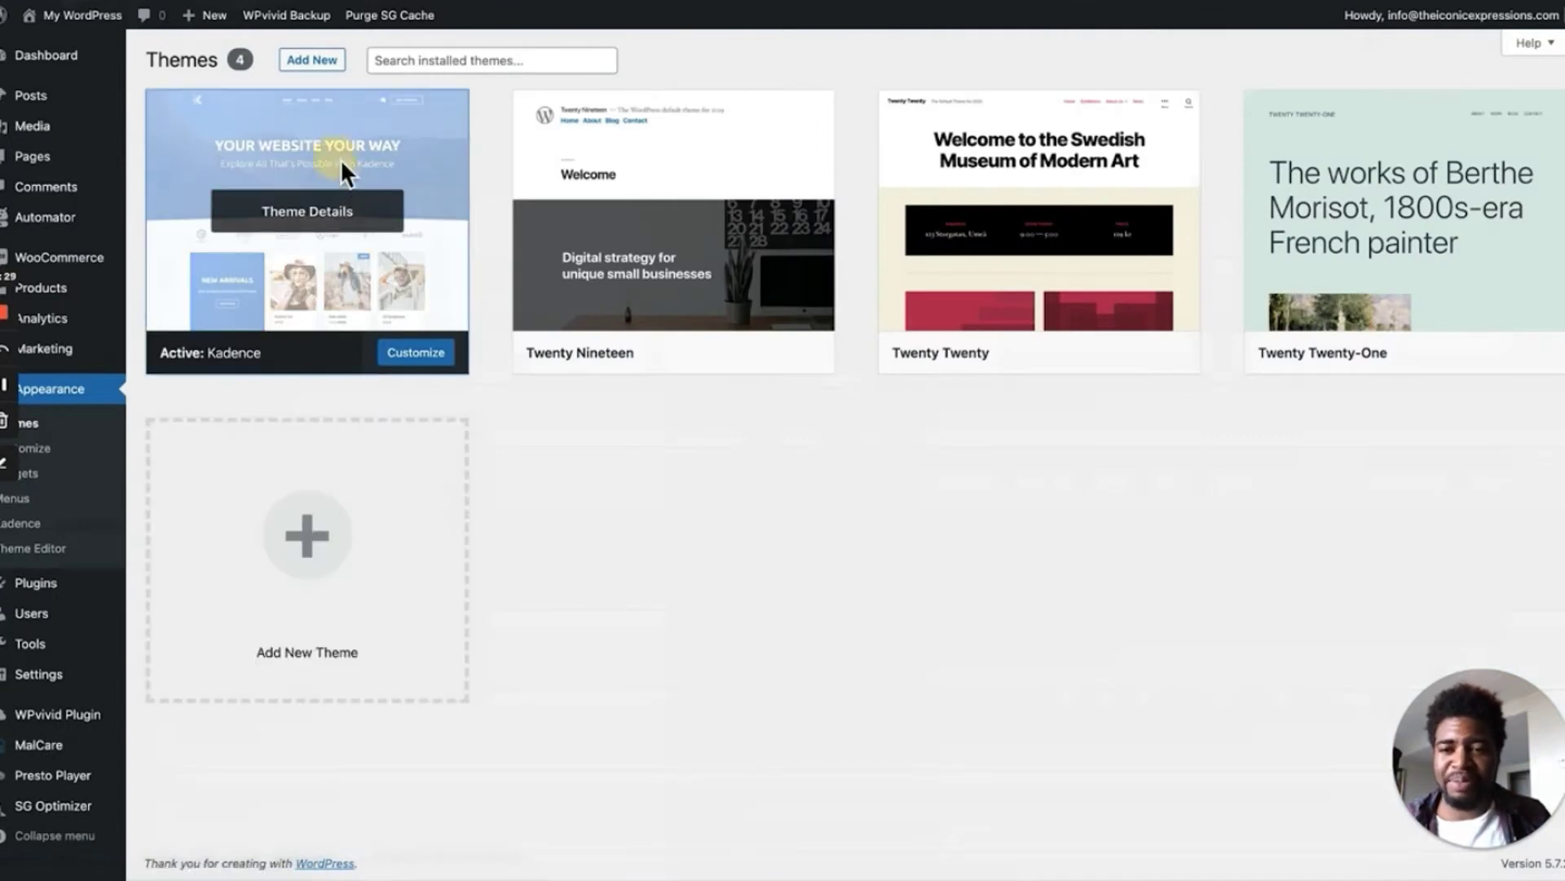
click(340, 158)
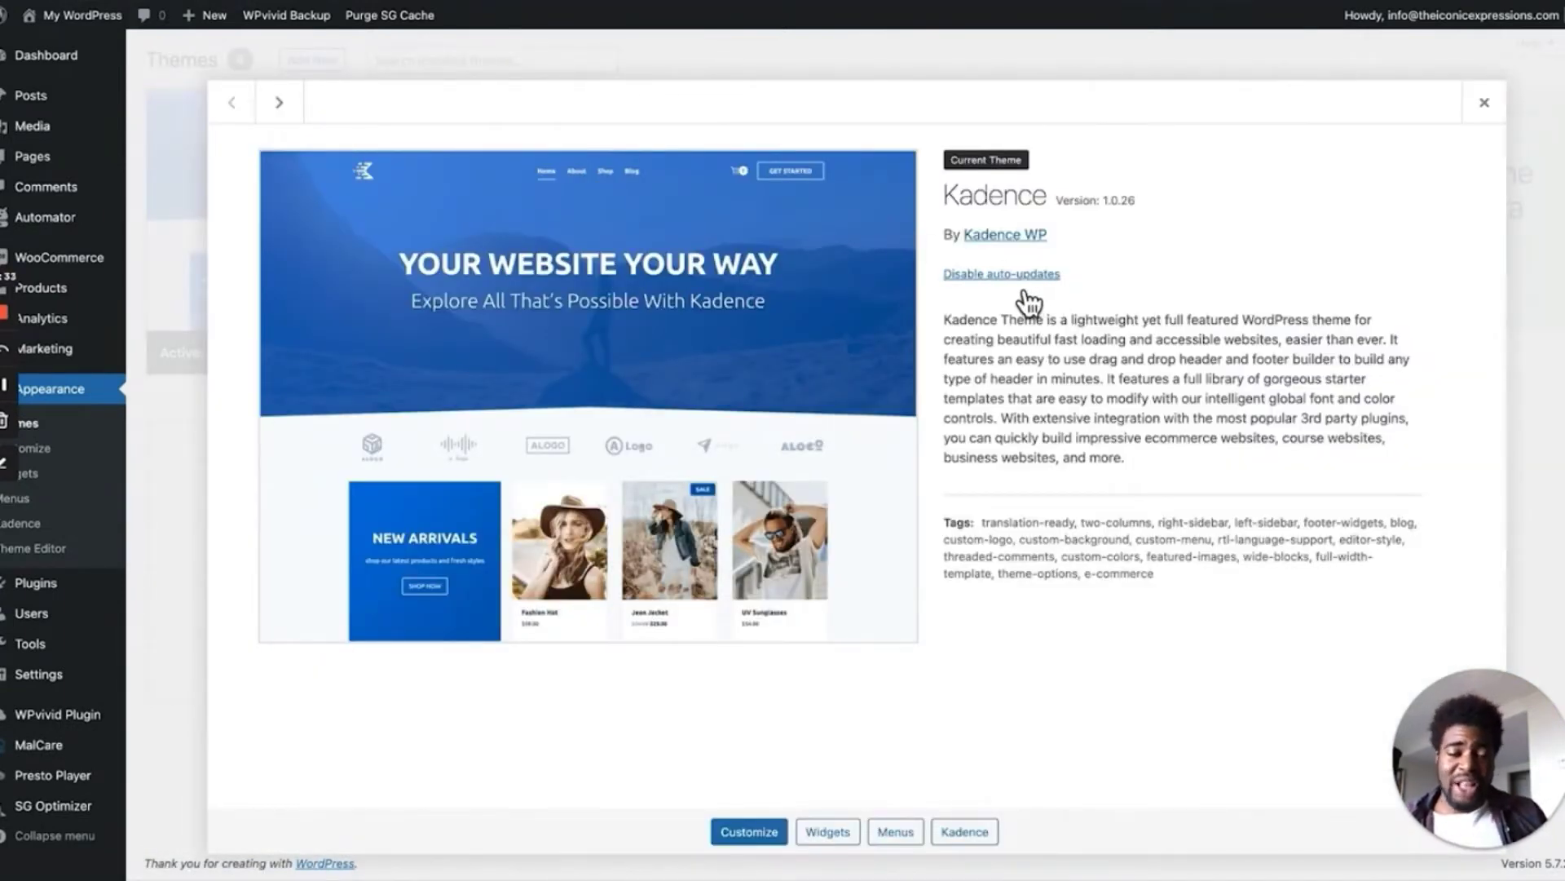
click(993, 278)
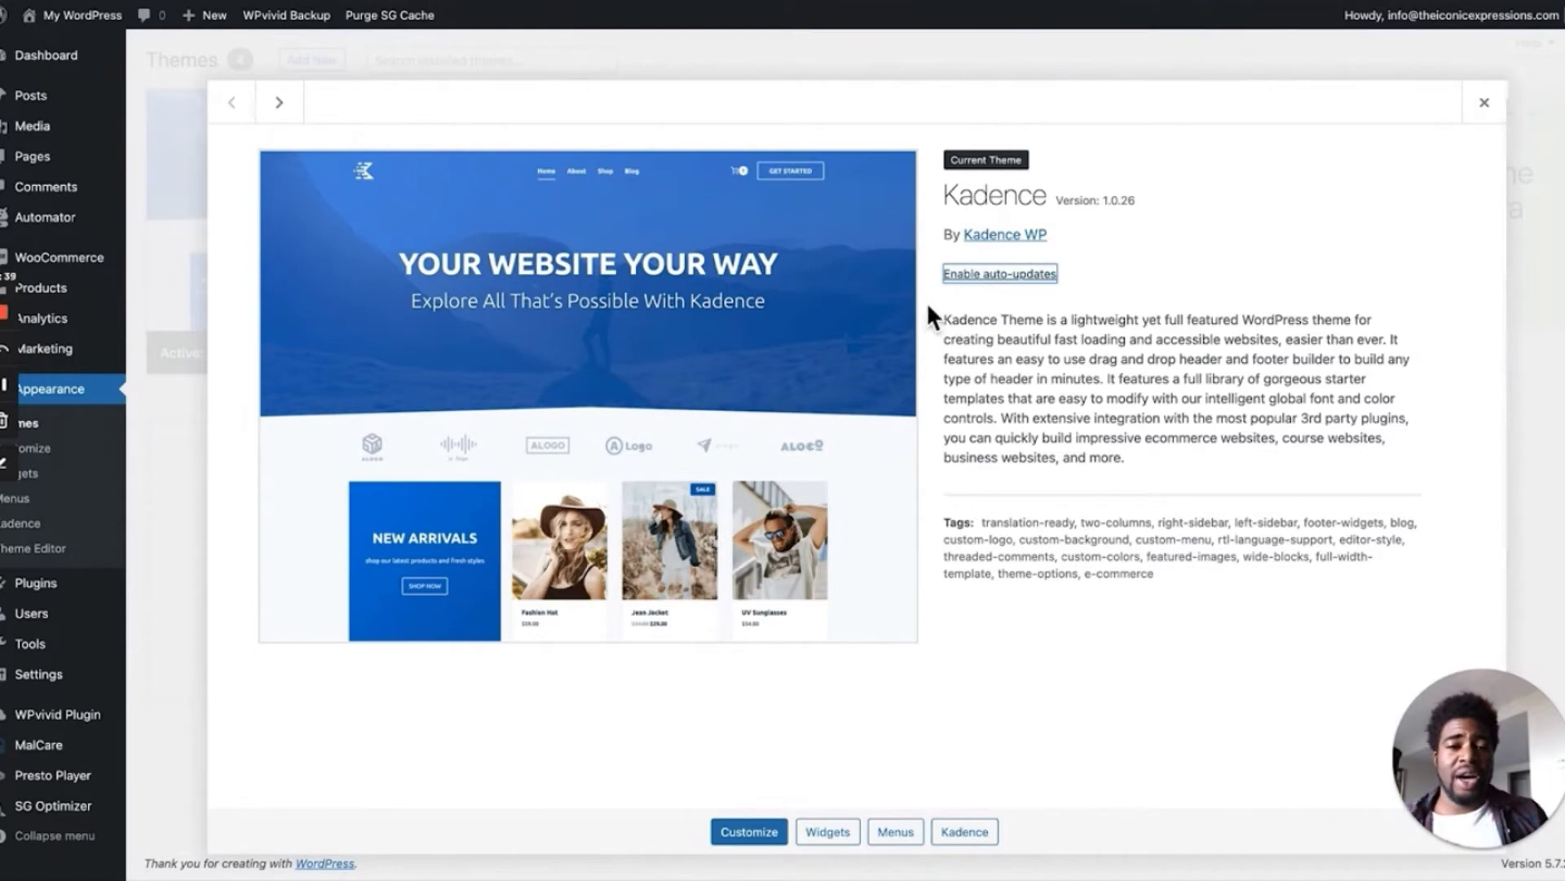
click(987, 275)
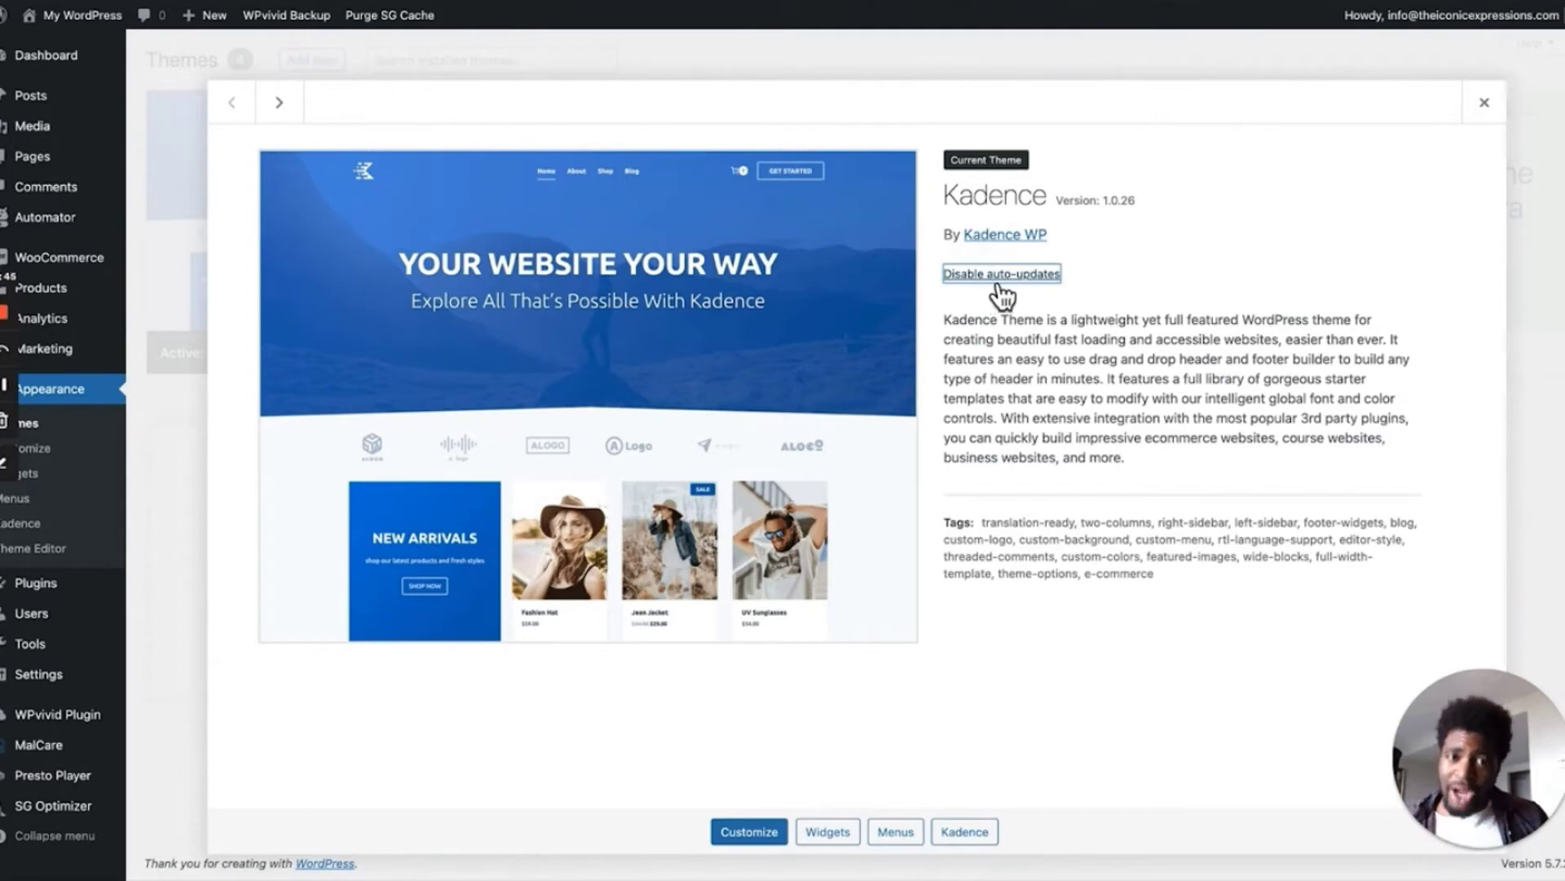
click(1009, 277)
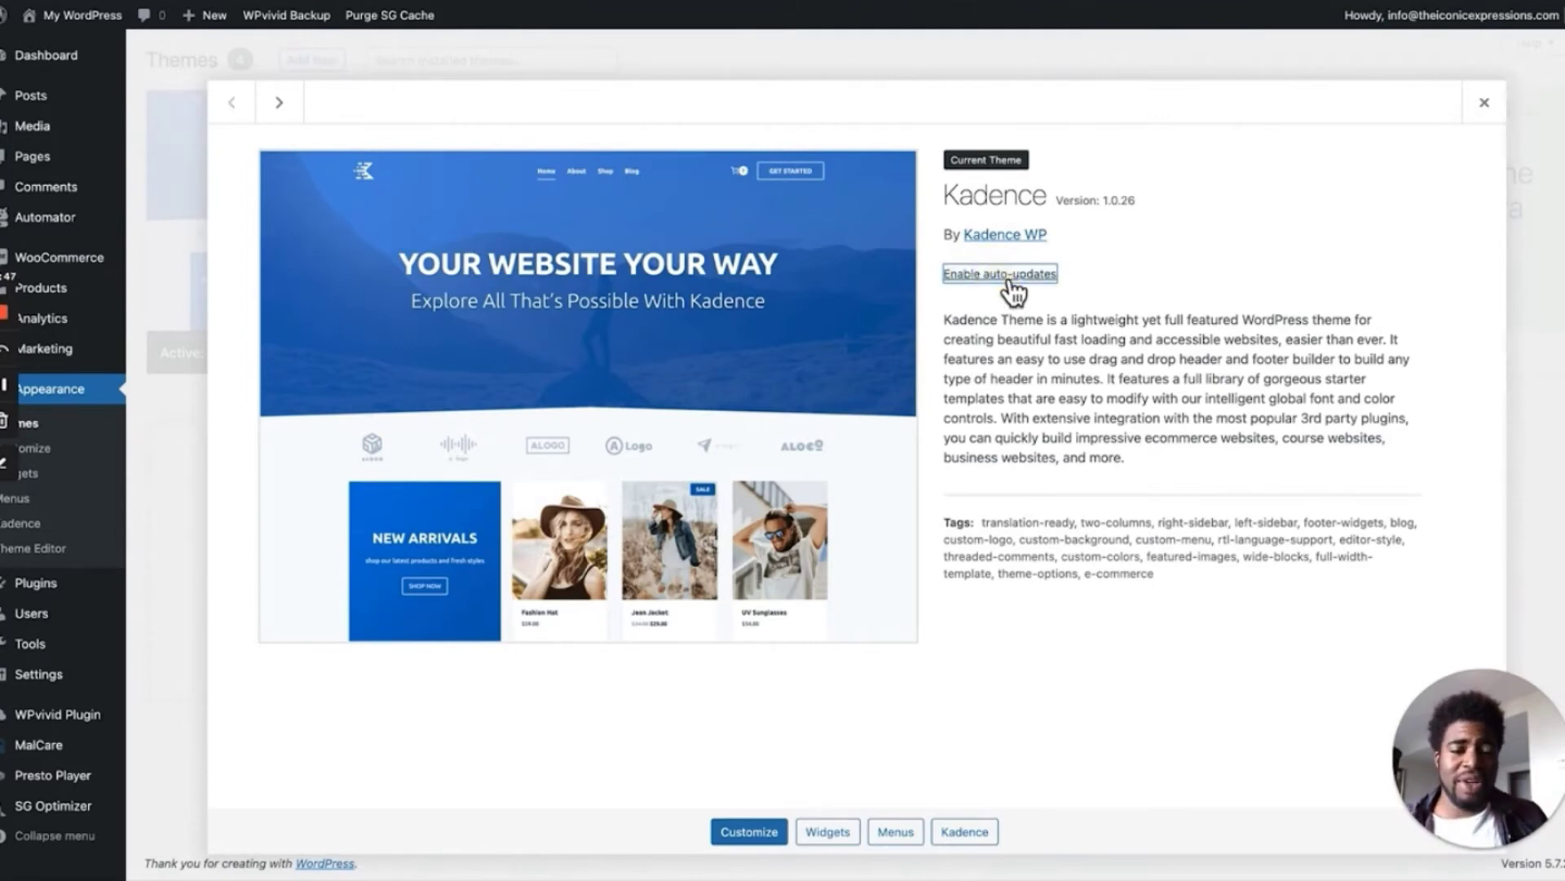
click(1009, 277)
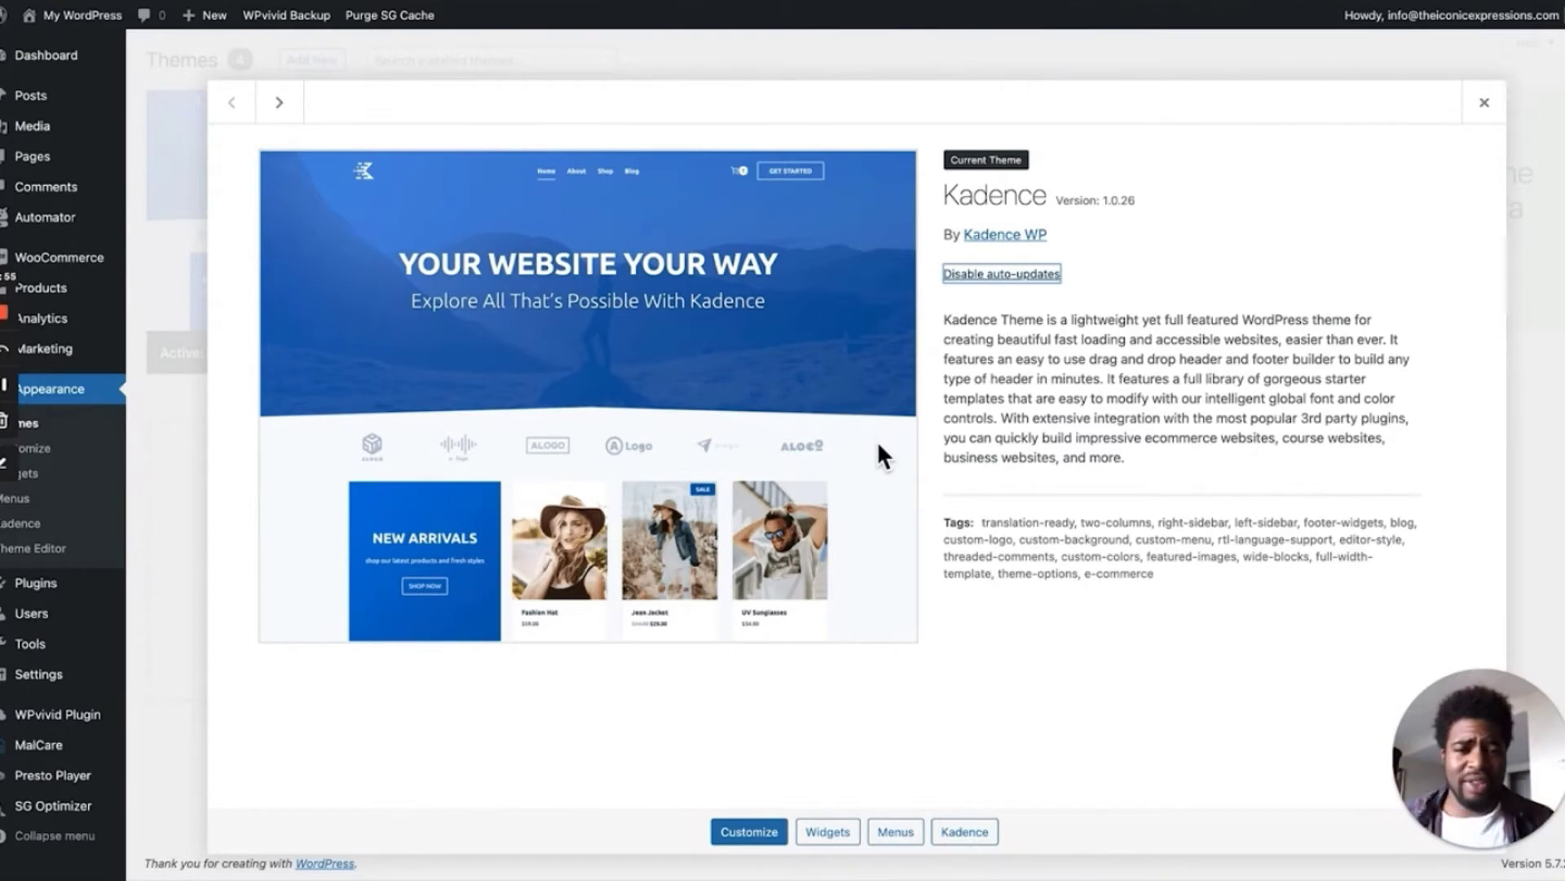
click(1484, 102)
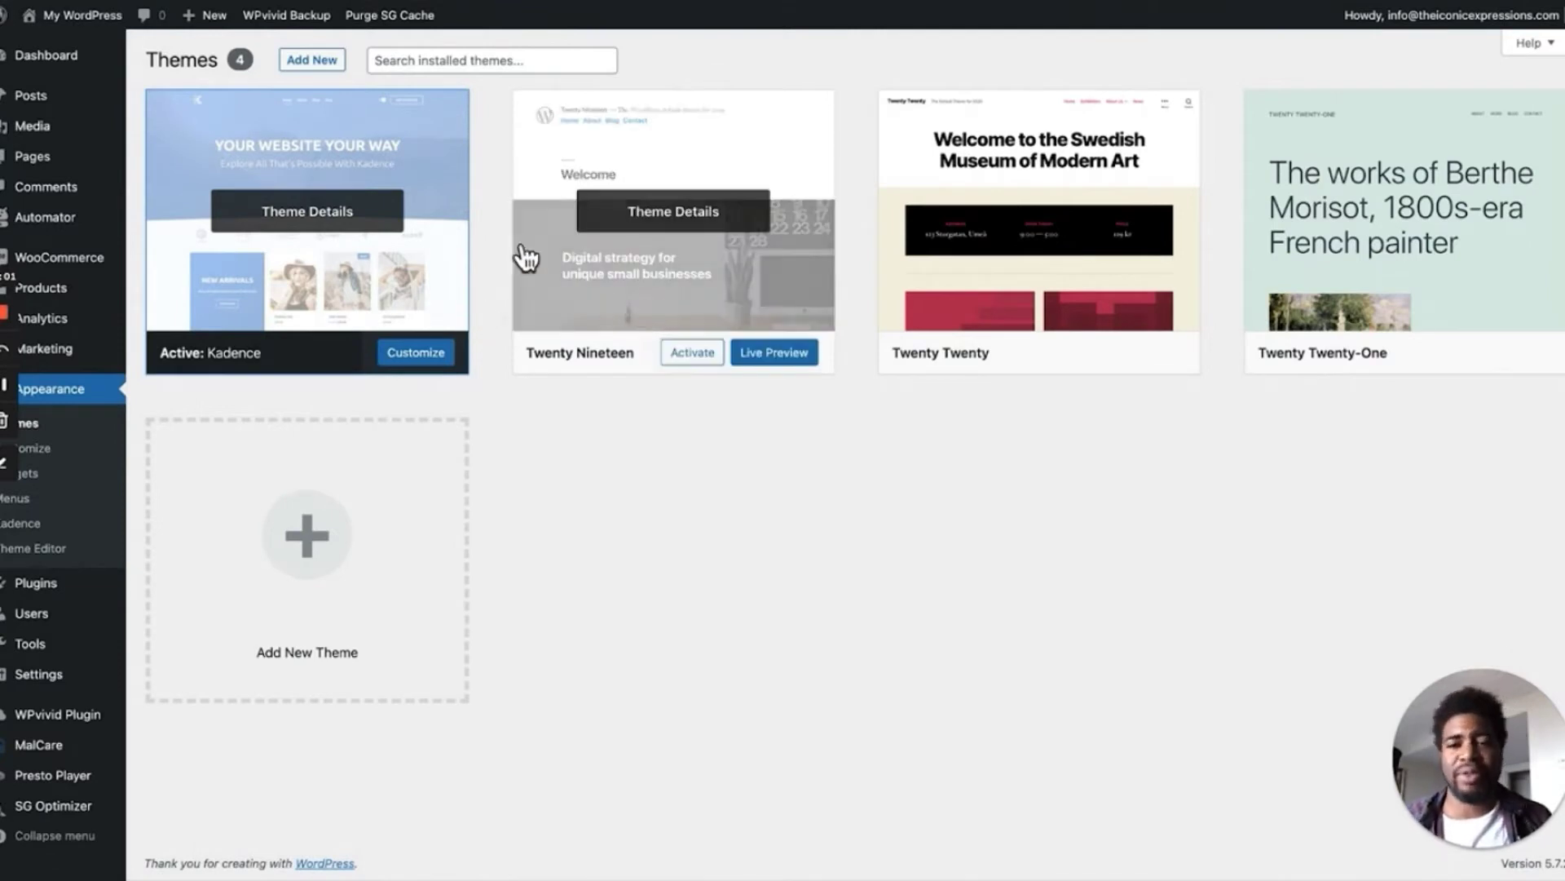
Check the auto-update setting in the Twenty Nineteen theme's details and return to the themes overview
click(691, 239)
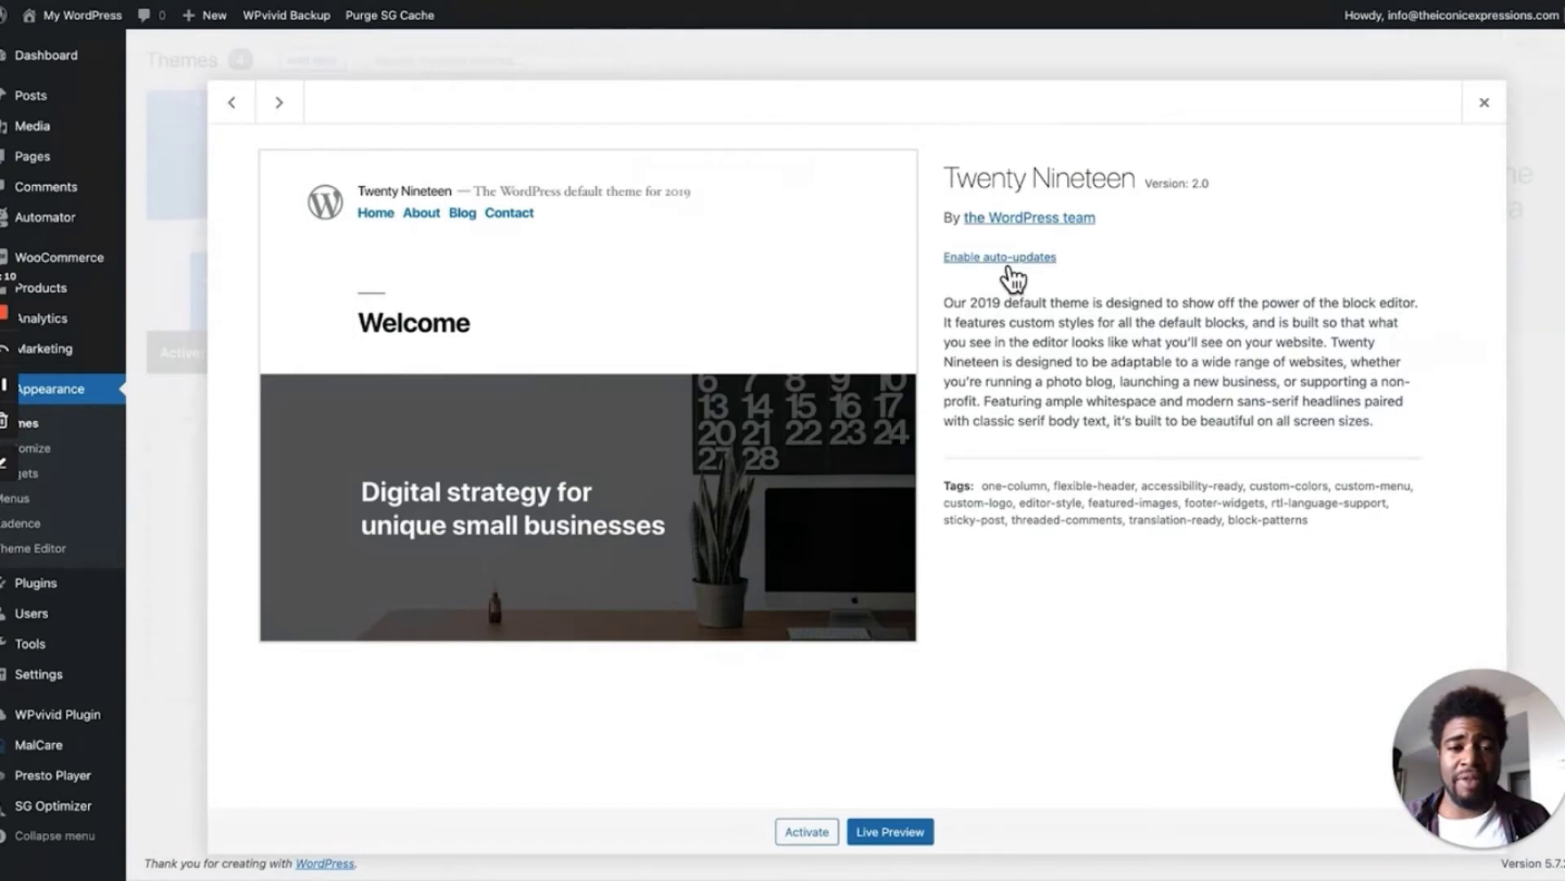
key(Escape)
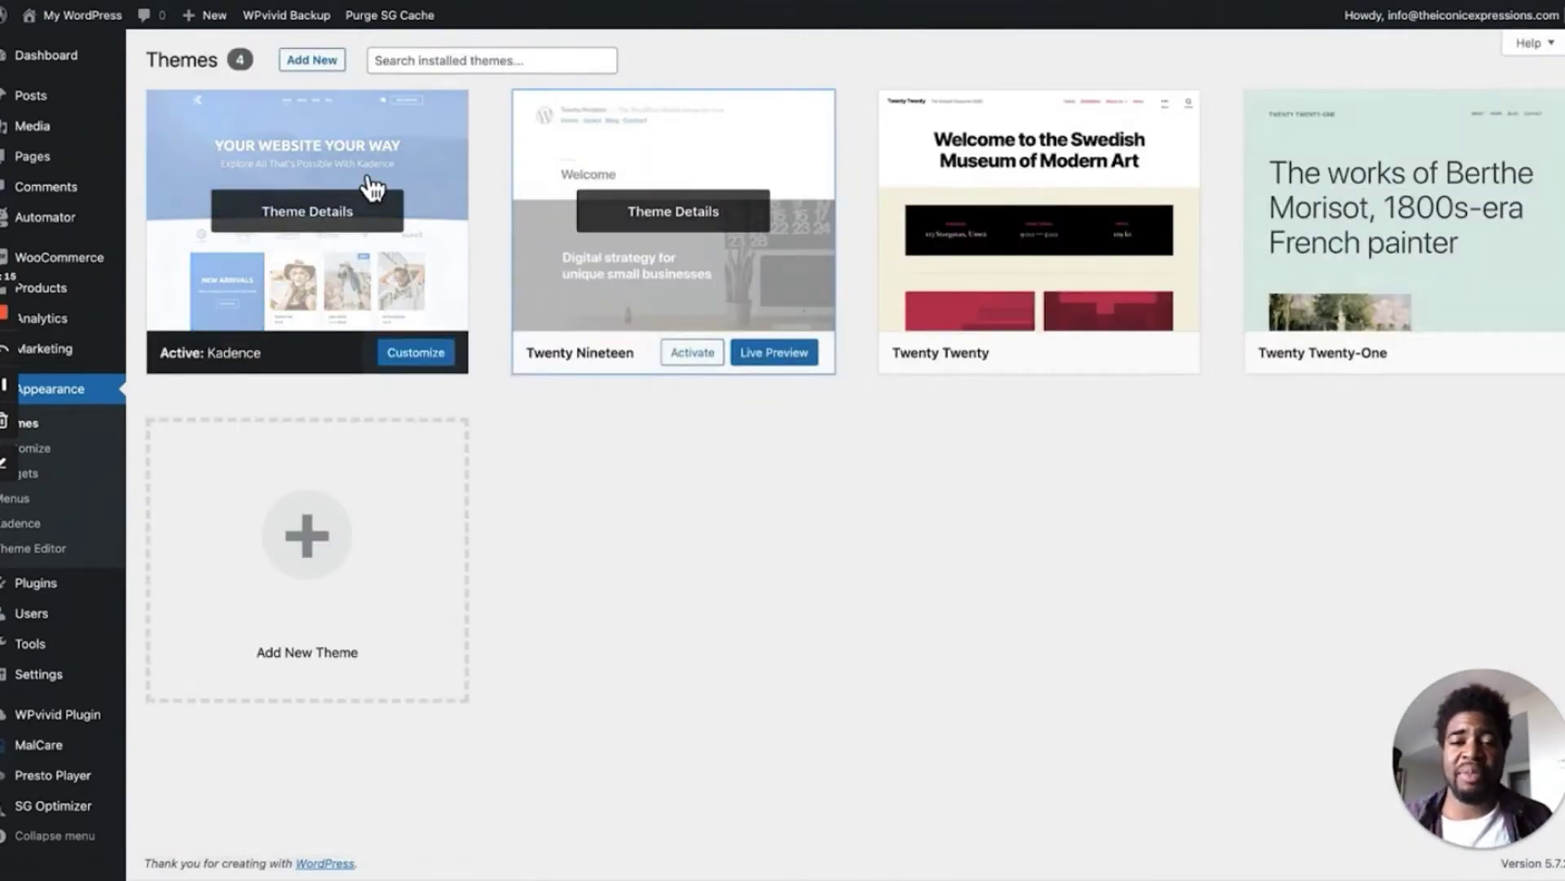
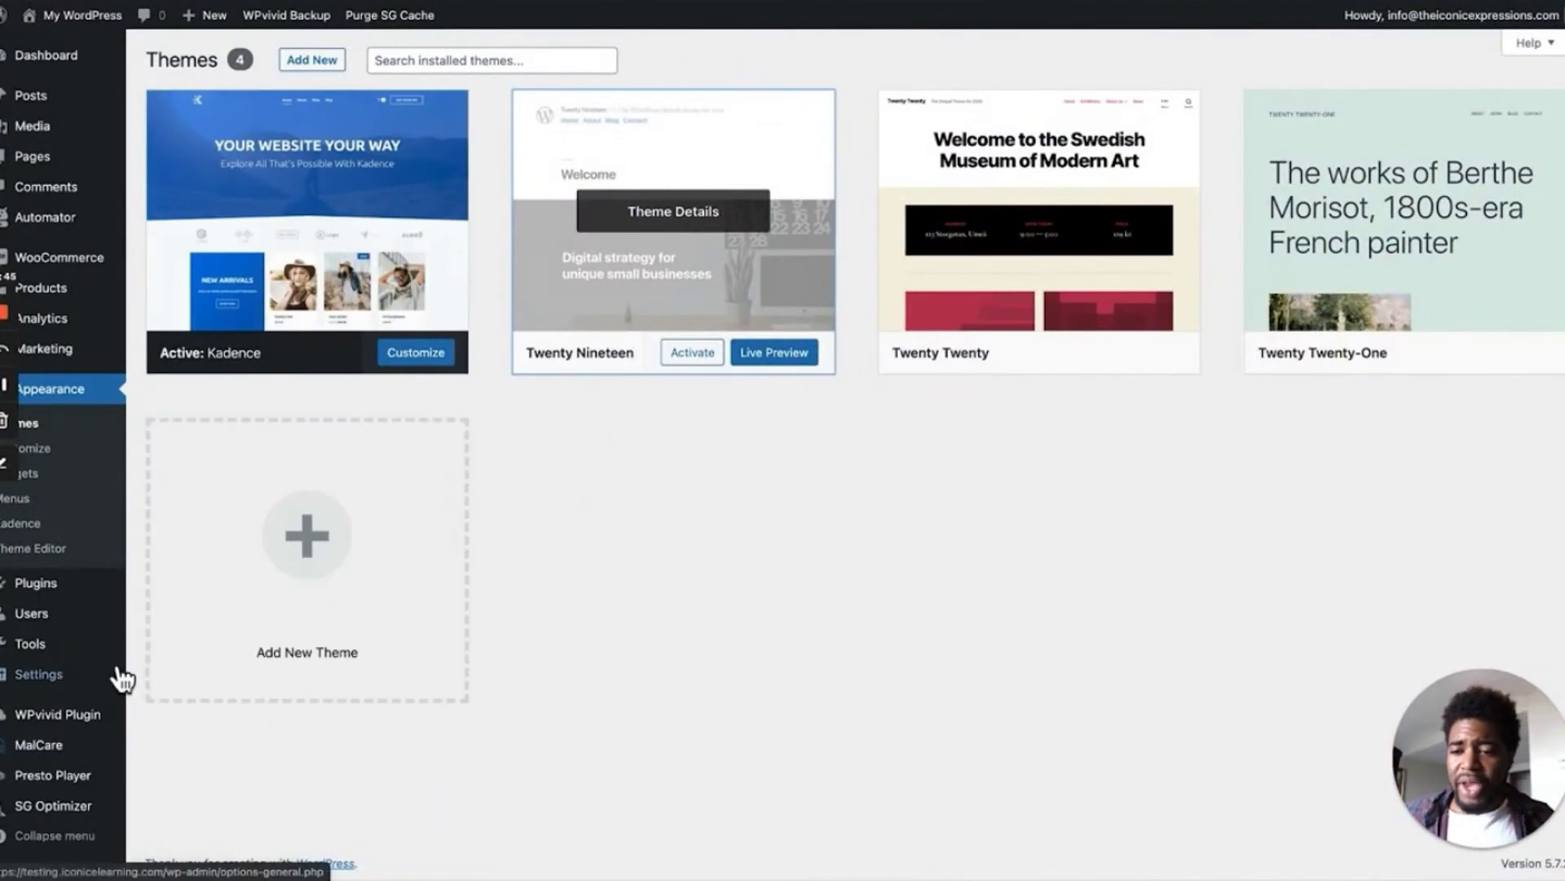
Review WPvivid's dashboard, its backup schedule page and its cloud storage settings for Google Drive
click(85, 729)
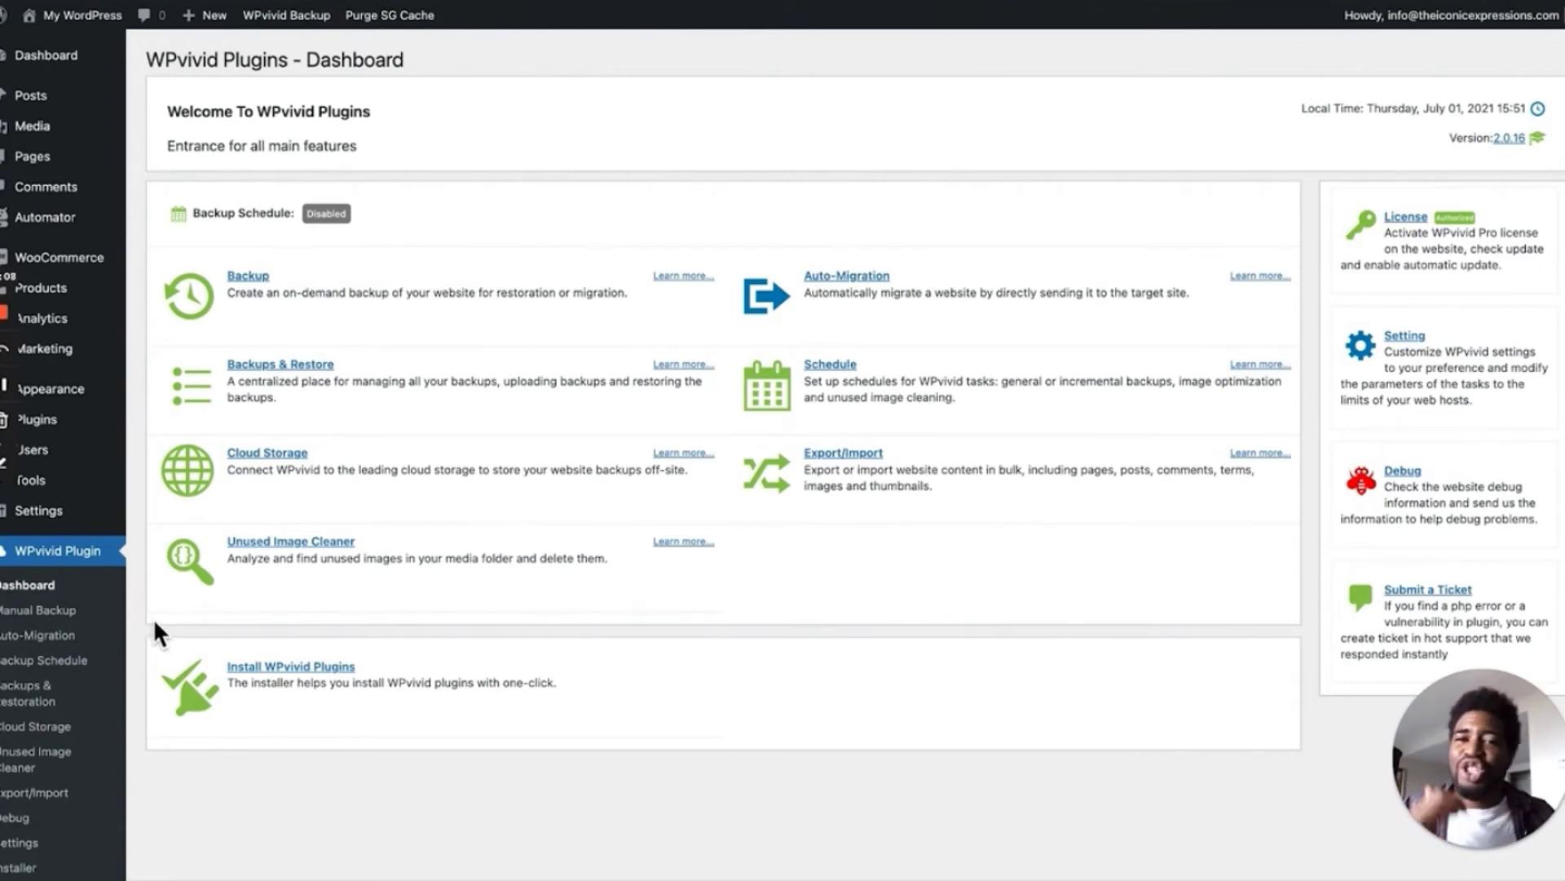
click(77, 670)
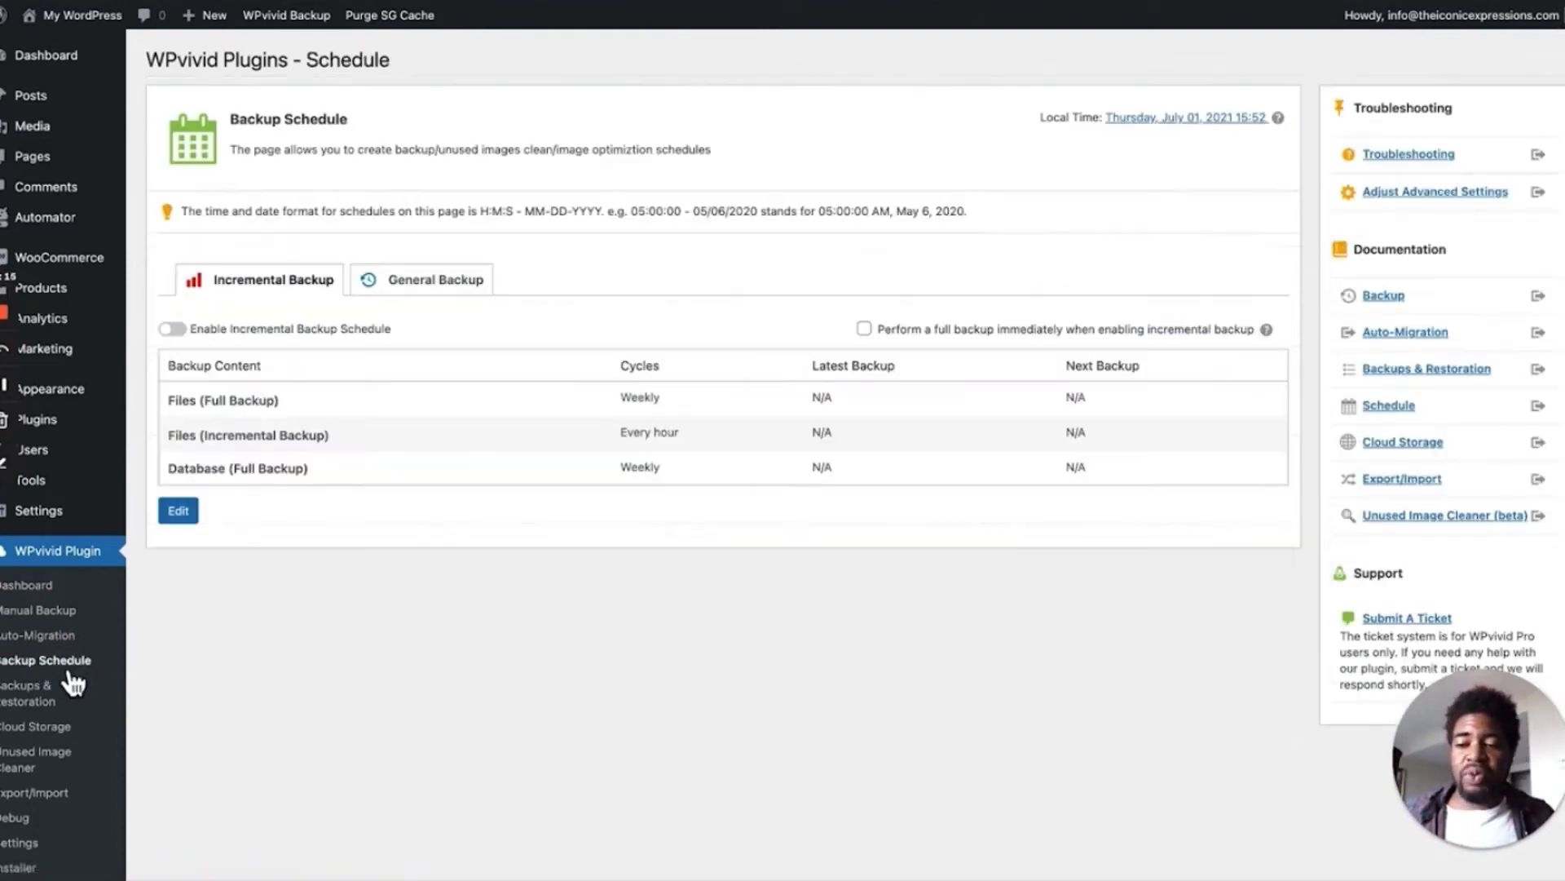
click(41, 734)
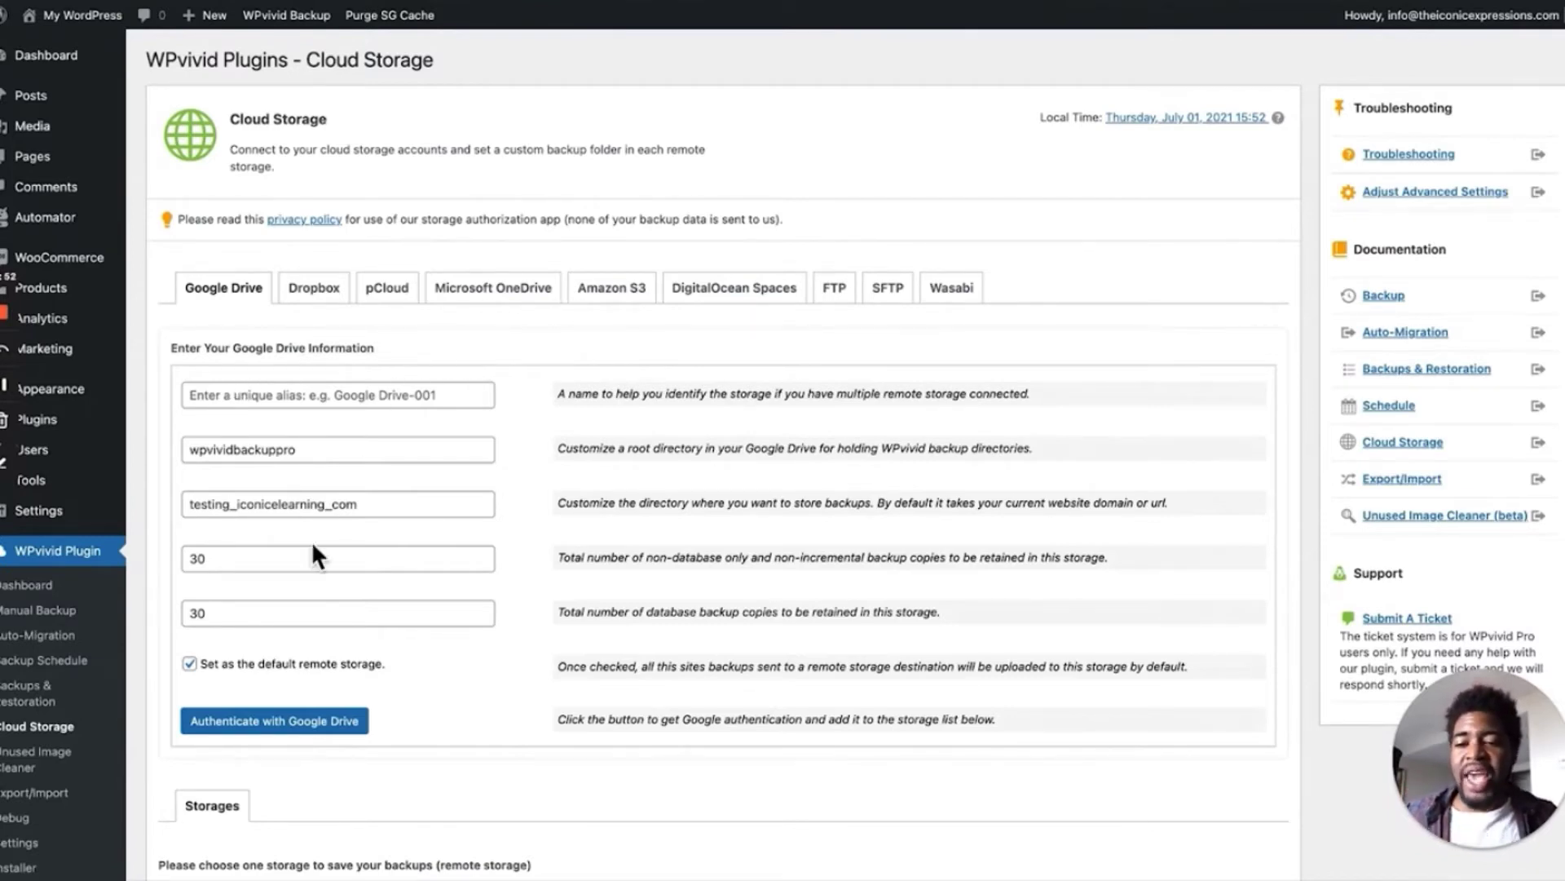
Open the form for a new general backup schedule in WPvivid and toggle the databases option off and back on
click(70, 670)
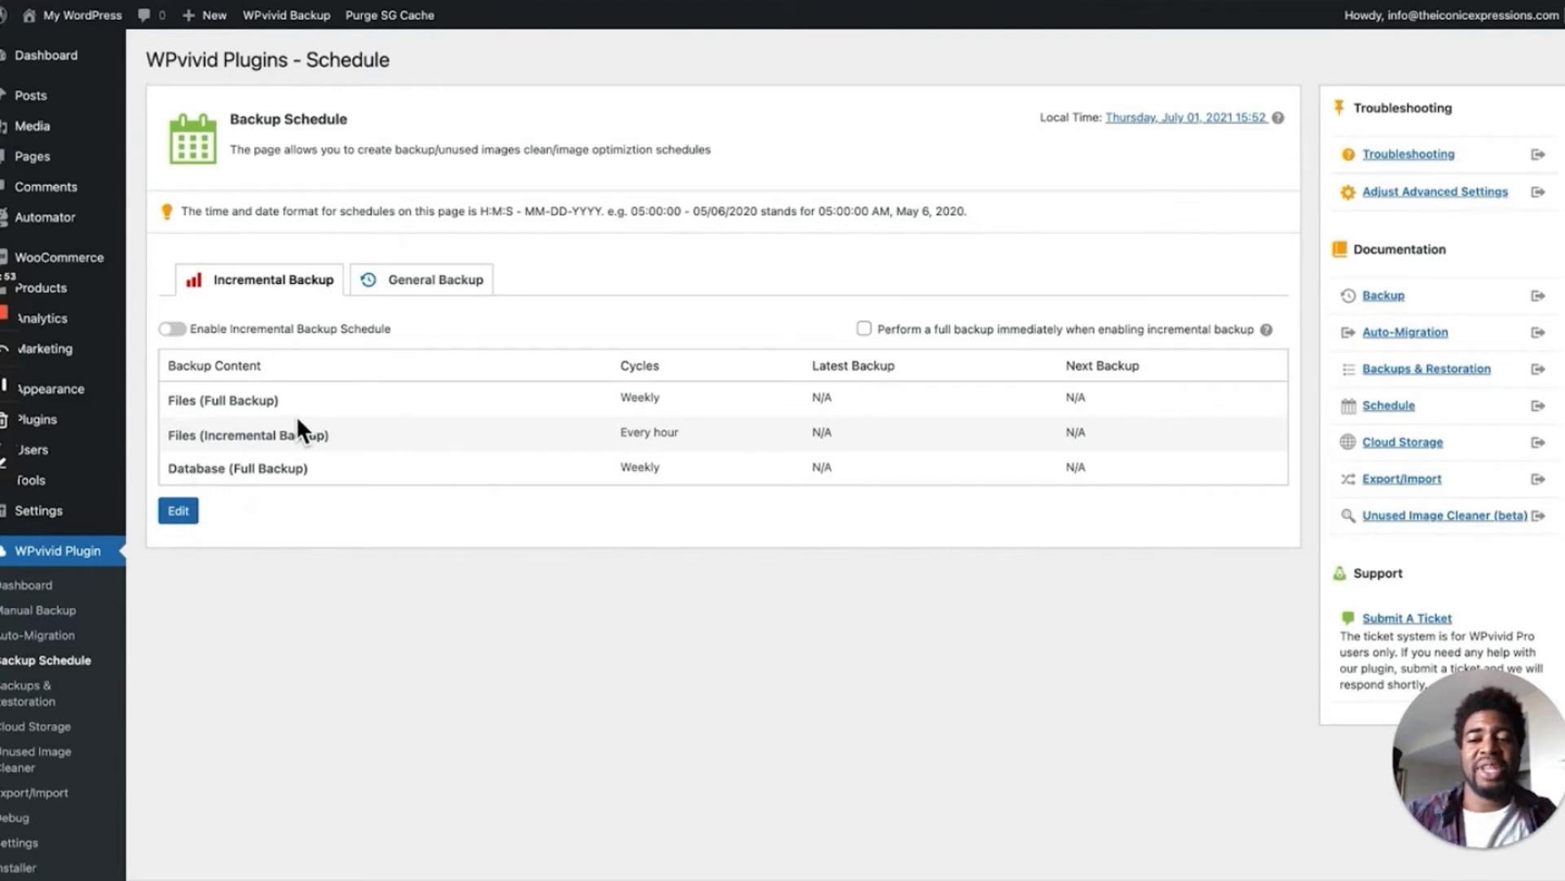
click(440, 295)
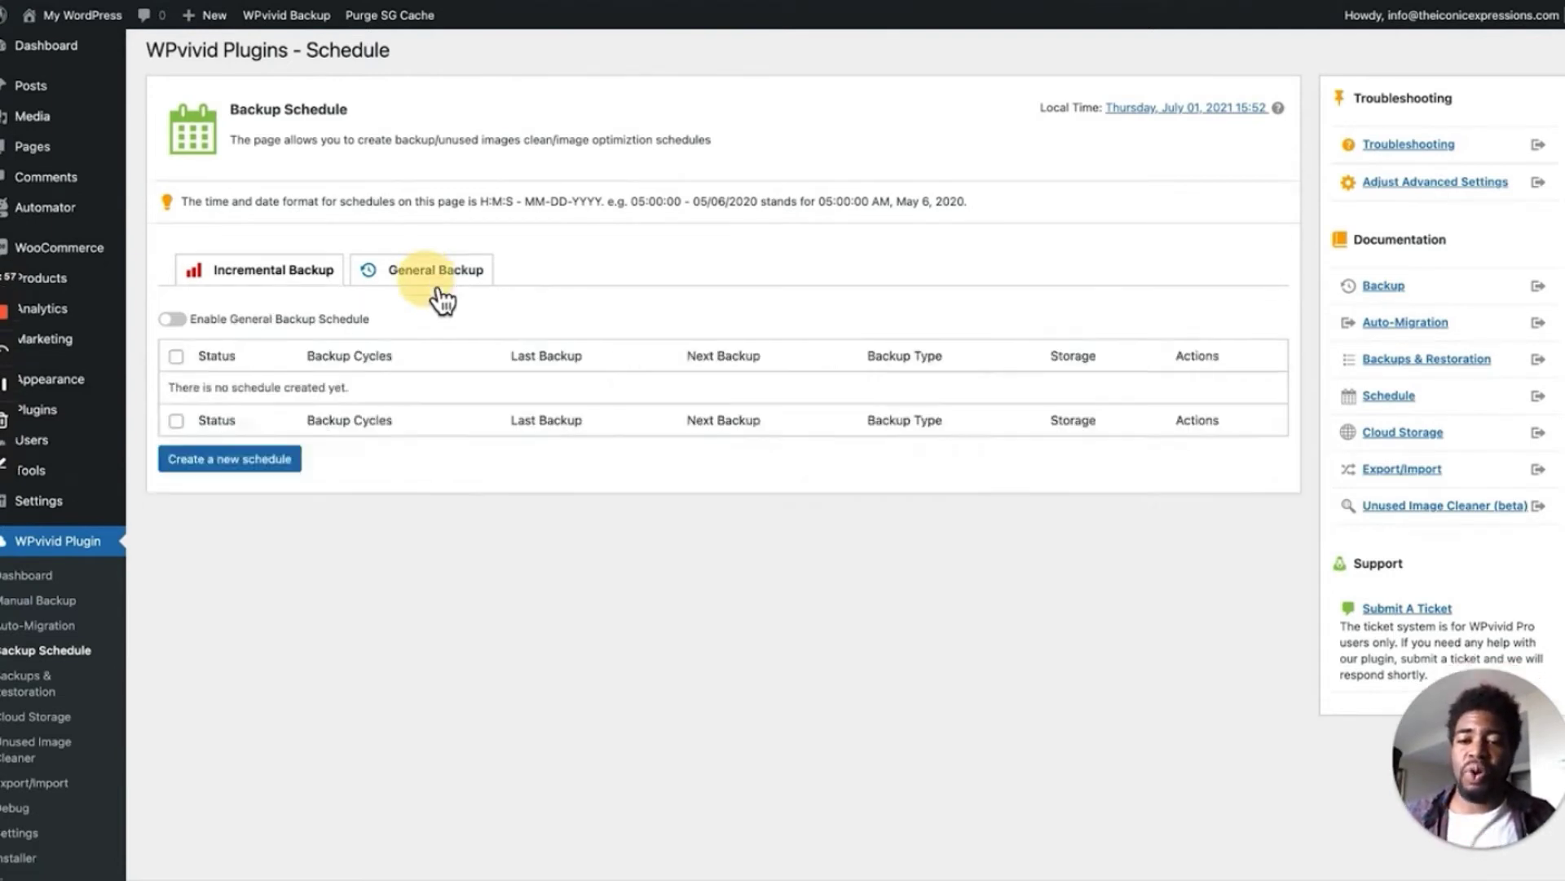
scroll(433, 294, down, 2)
click(278, 323)
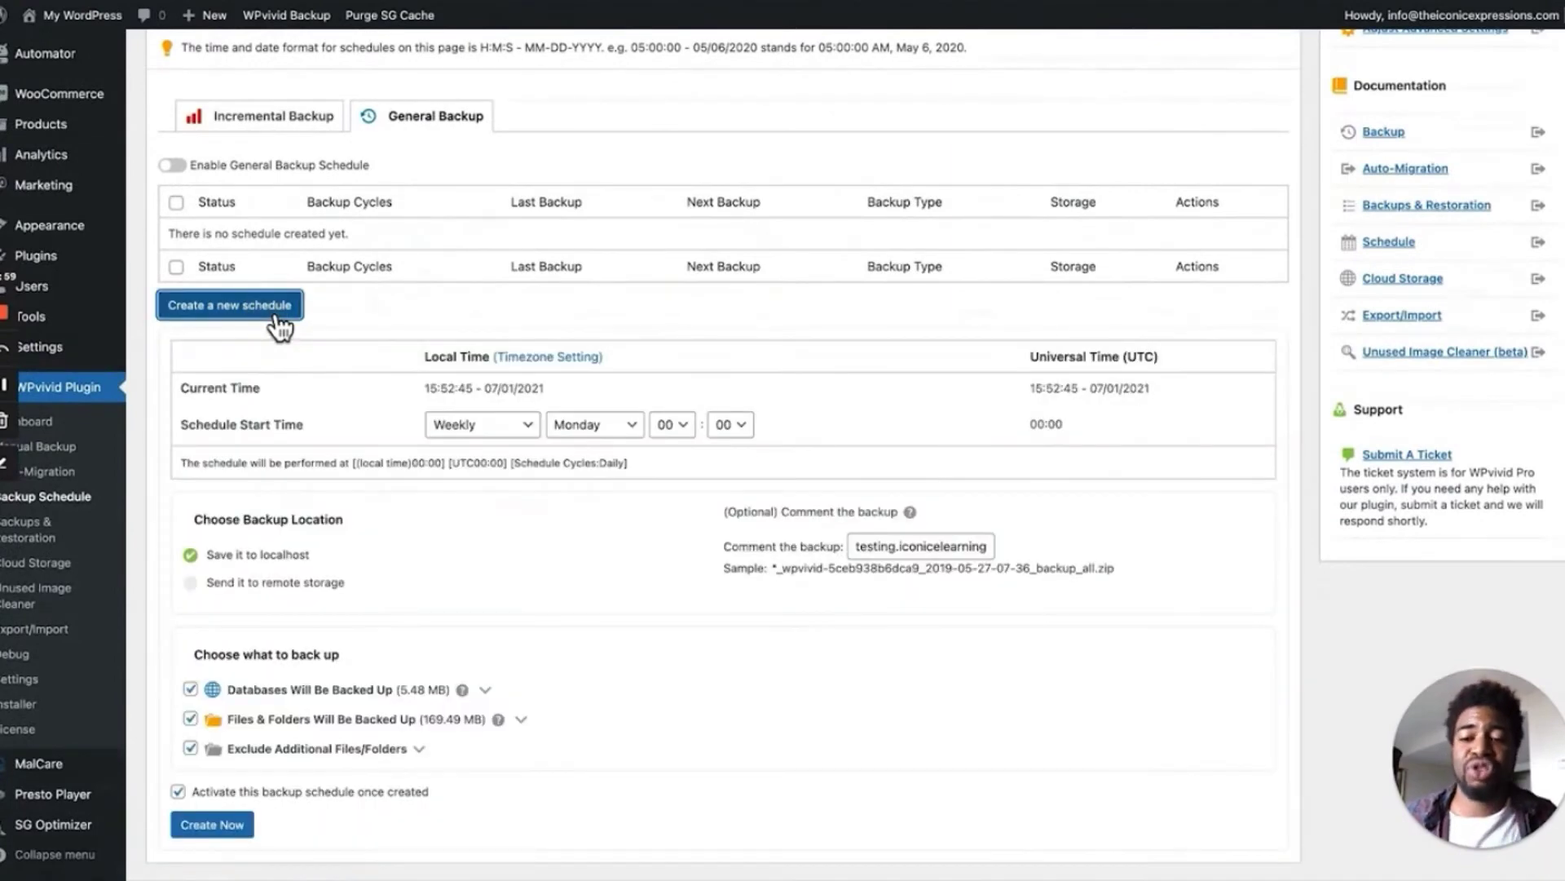
scroll(179, 680, down, 1)
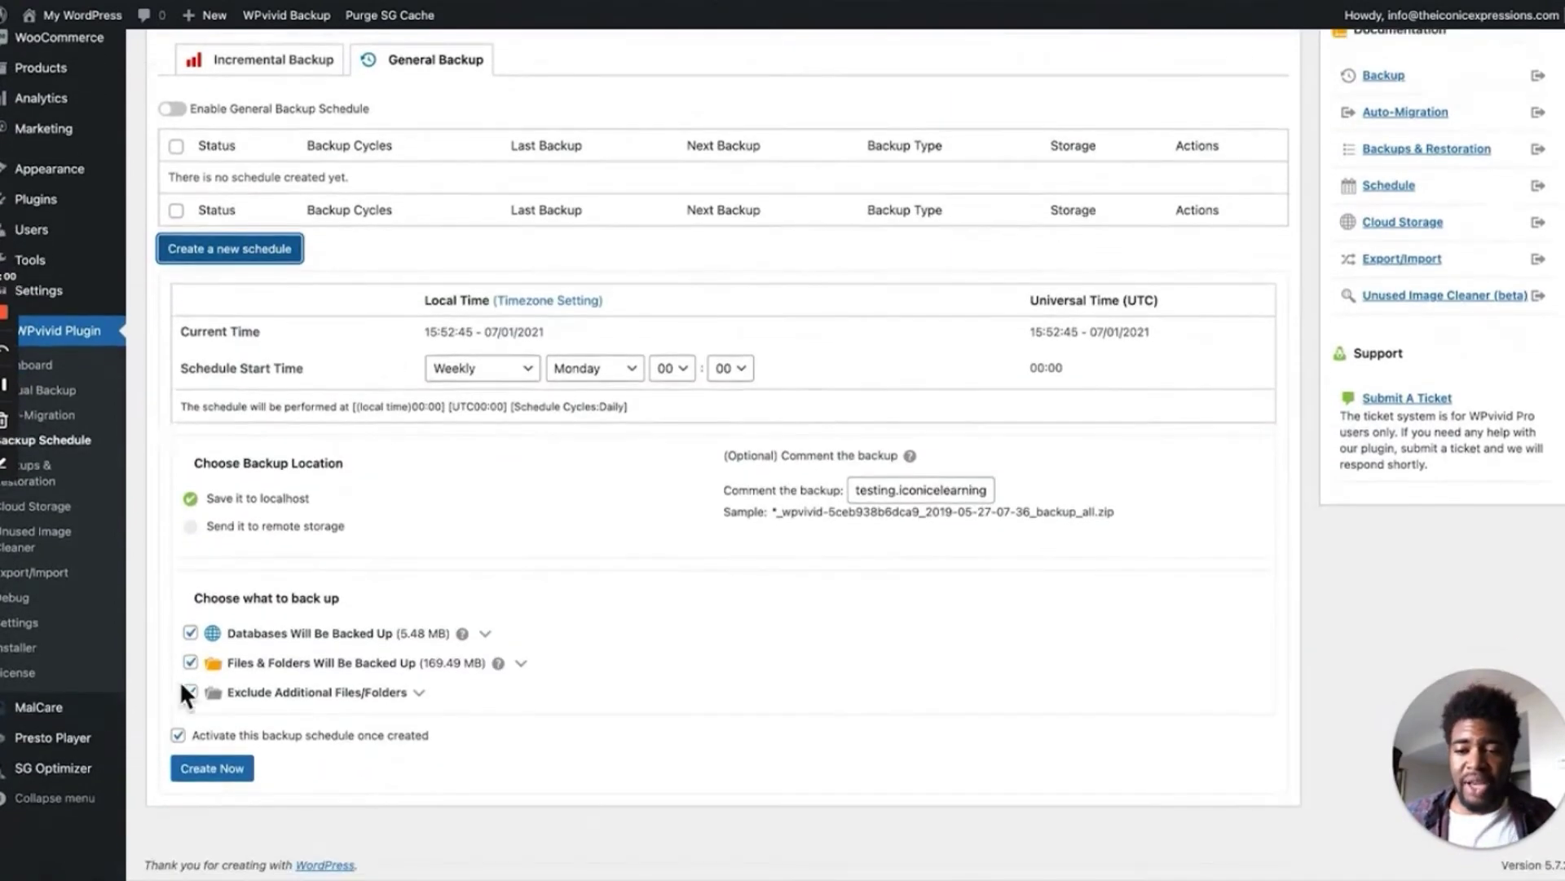
click(193, 635)
click(194, 636)
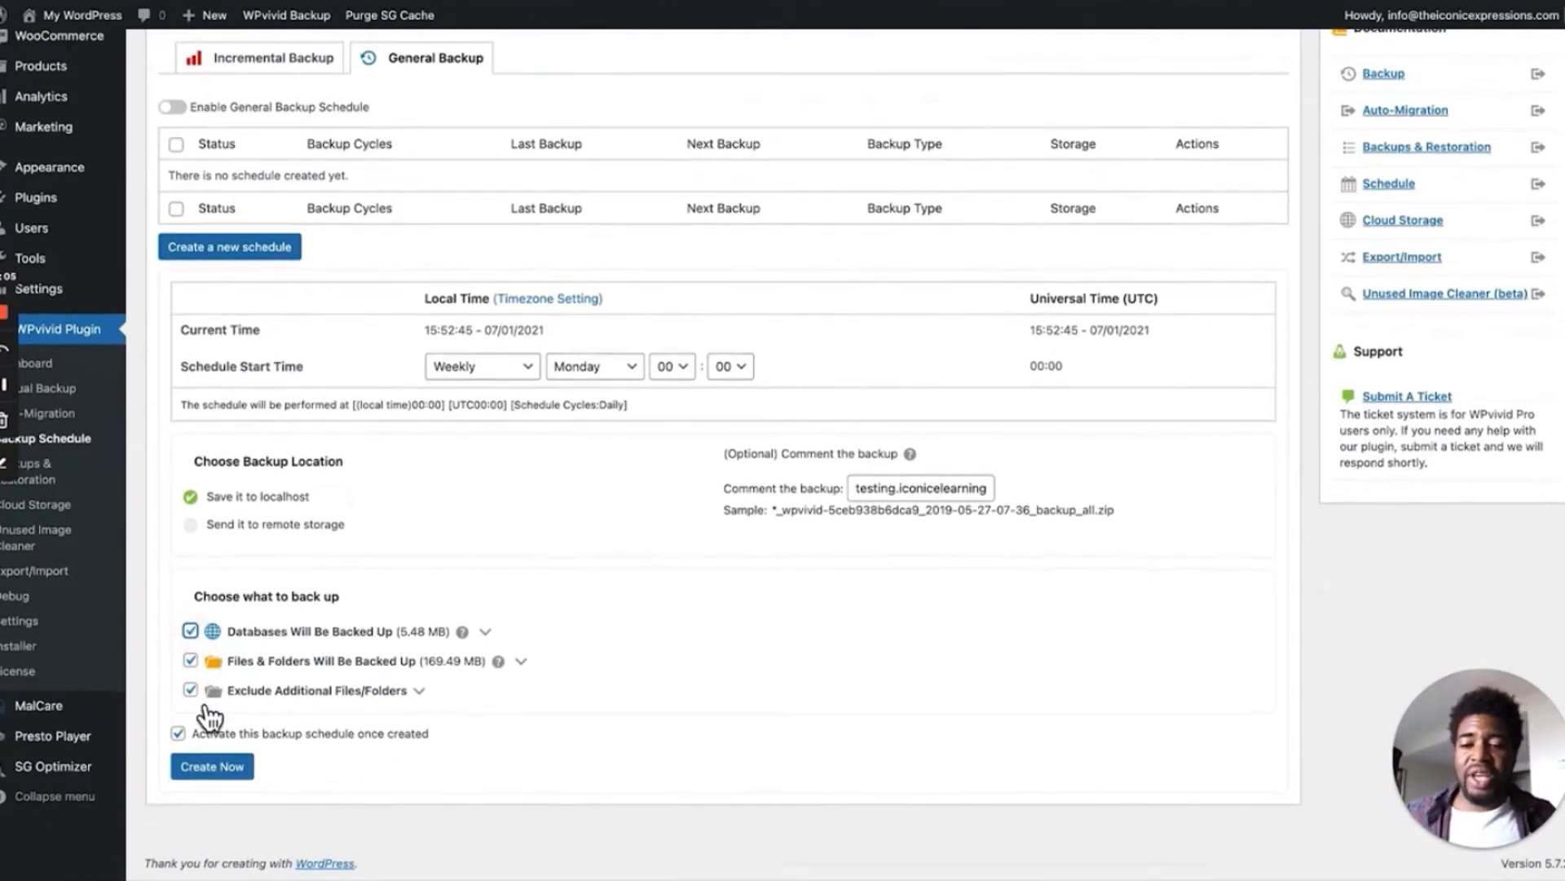
Try to set the new schedule's backup location to remote storage
scroll(207, 645, up, 2)
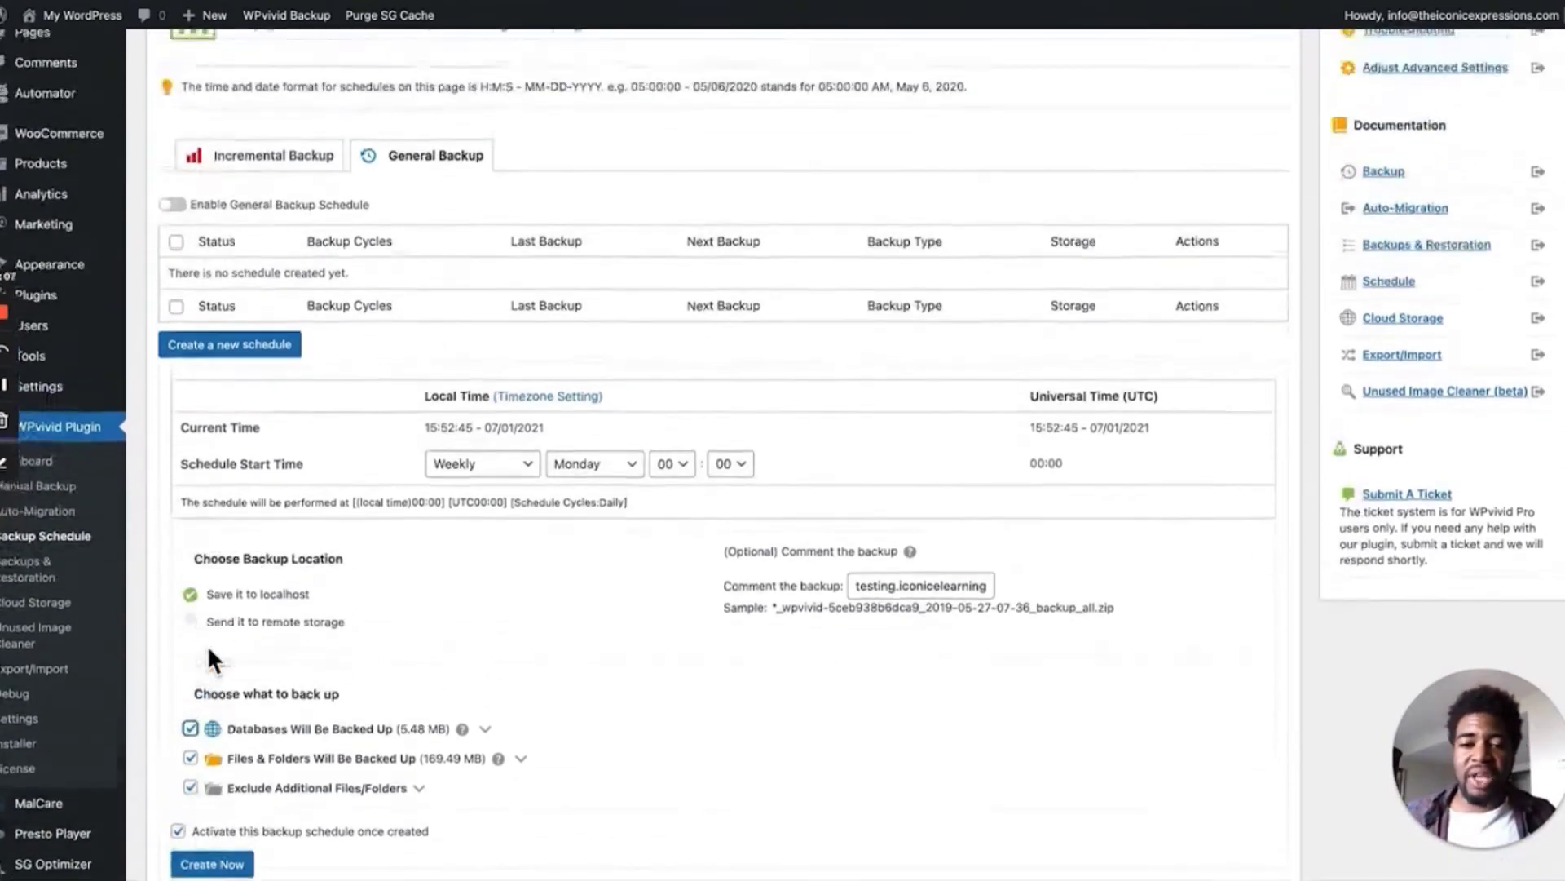
scroll(207, 644, up, 1)
scroll(209, 648, down, 2)
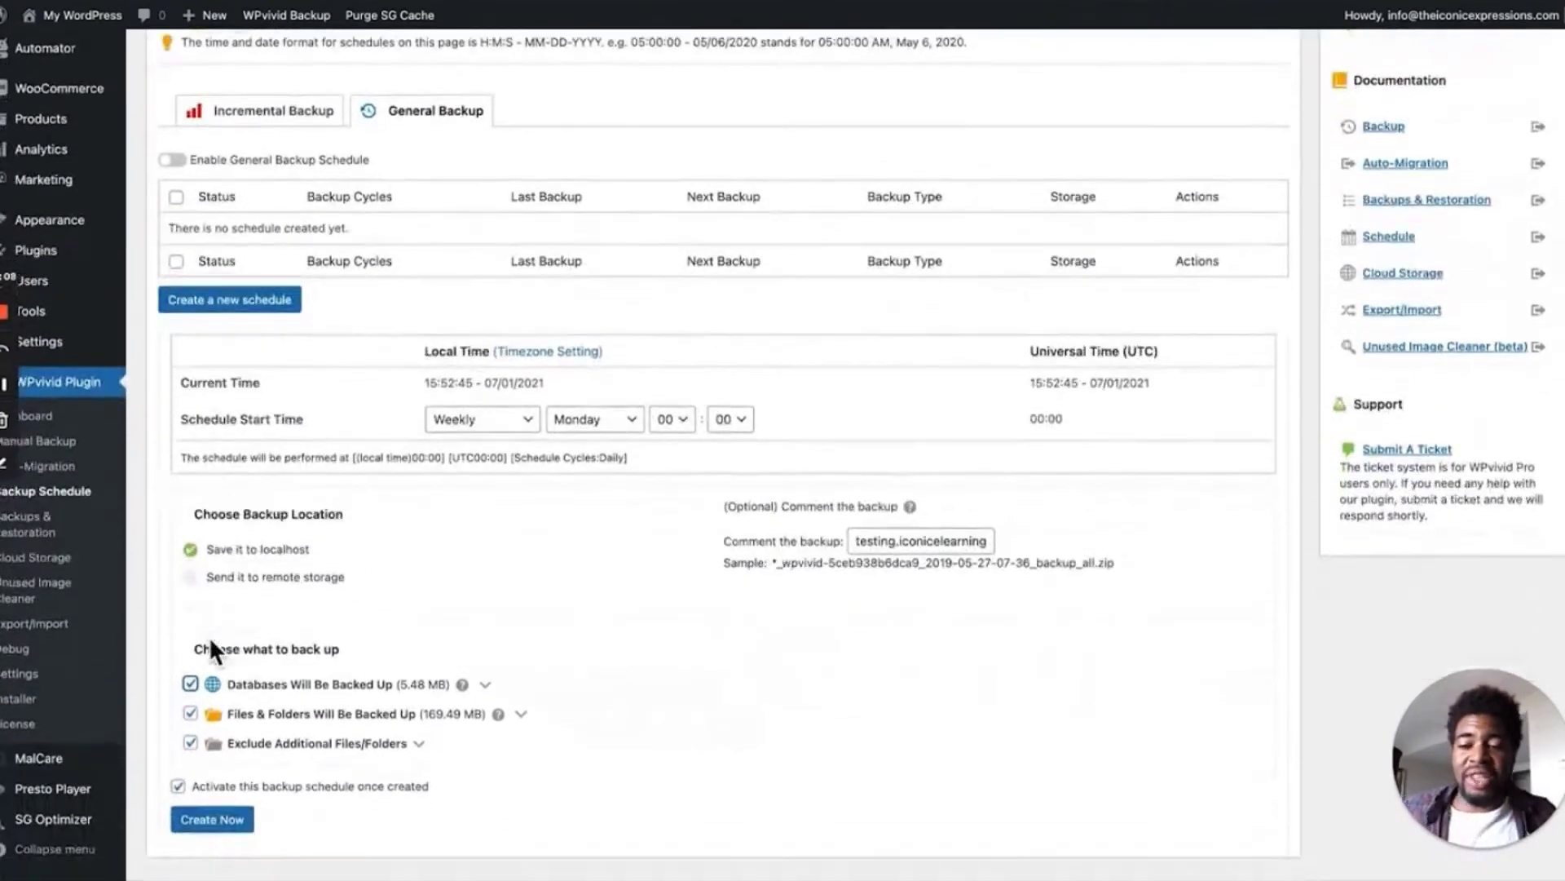
click(199, 581)
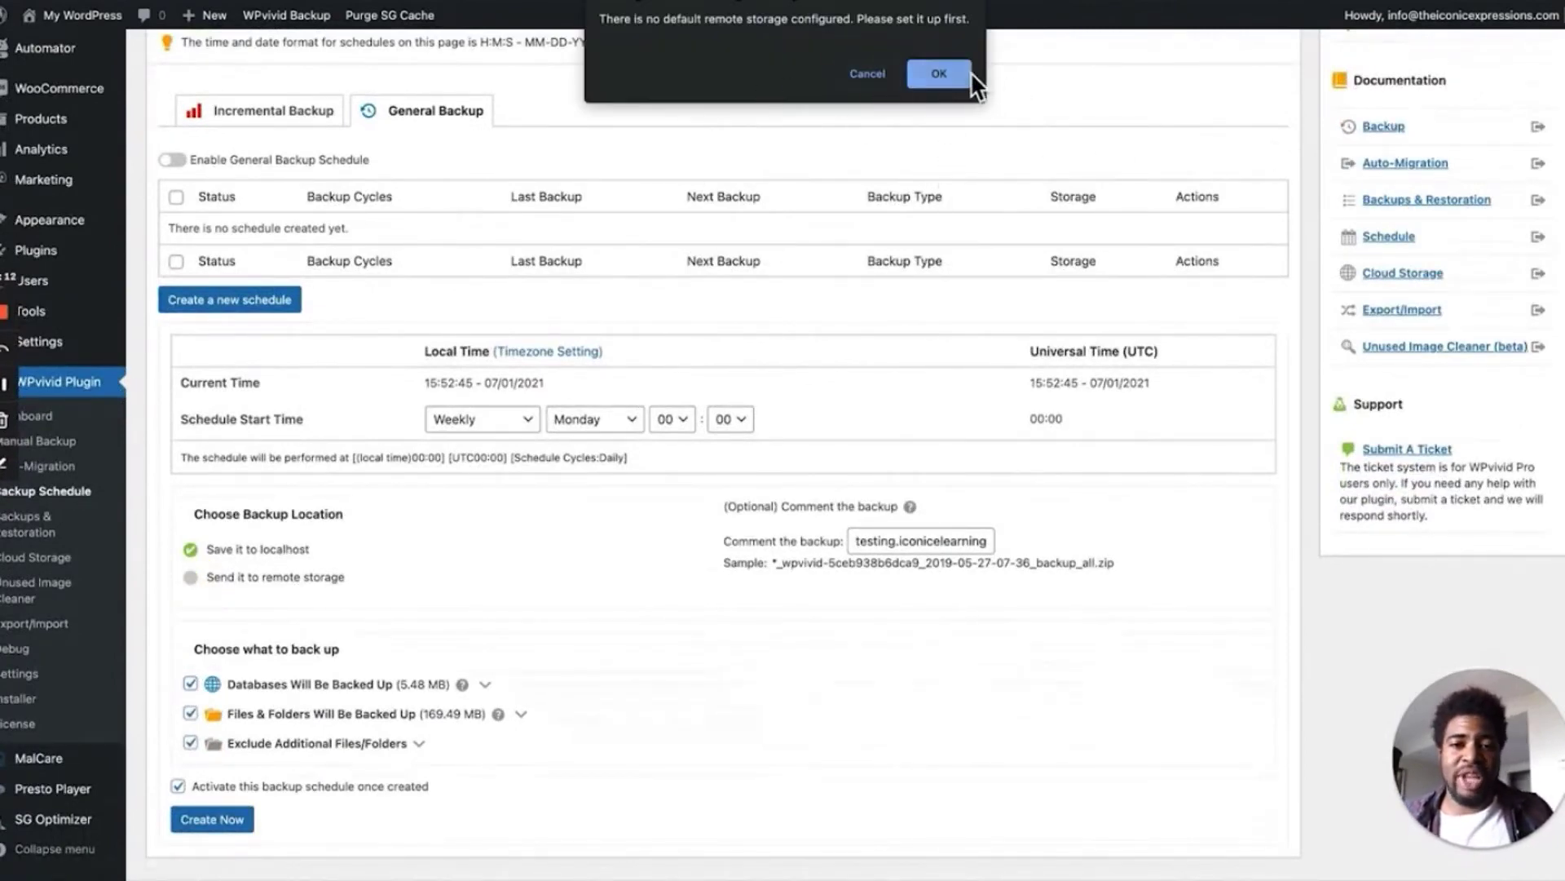
click(862, 75)
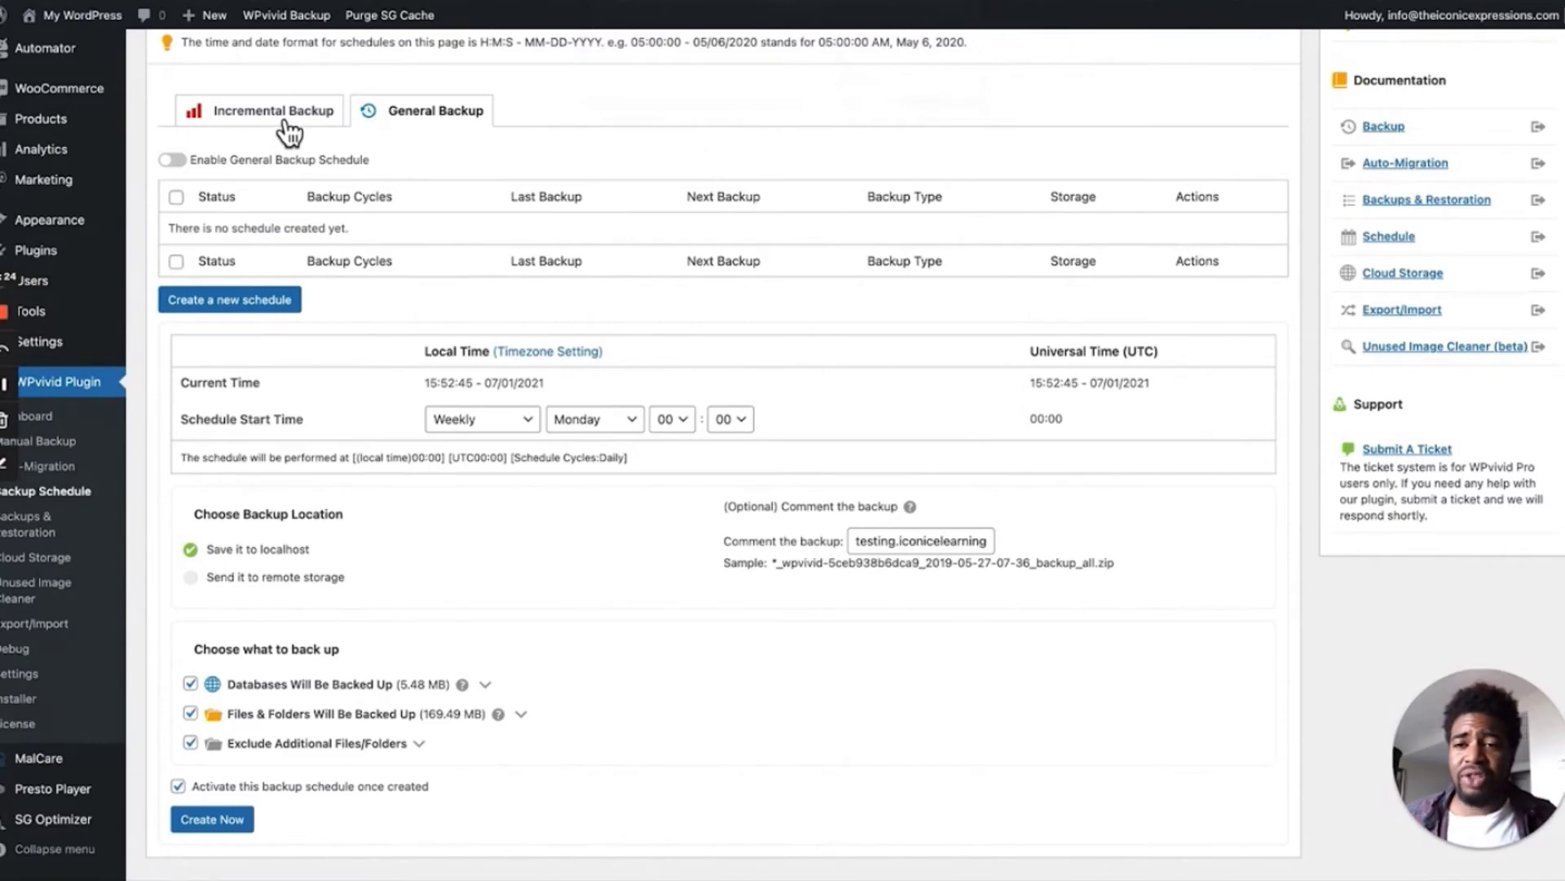
scroll(403, 344, up, 3)
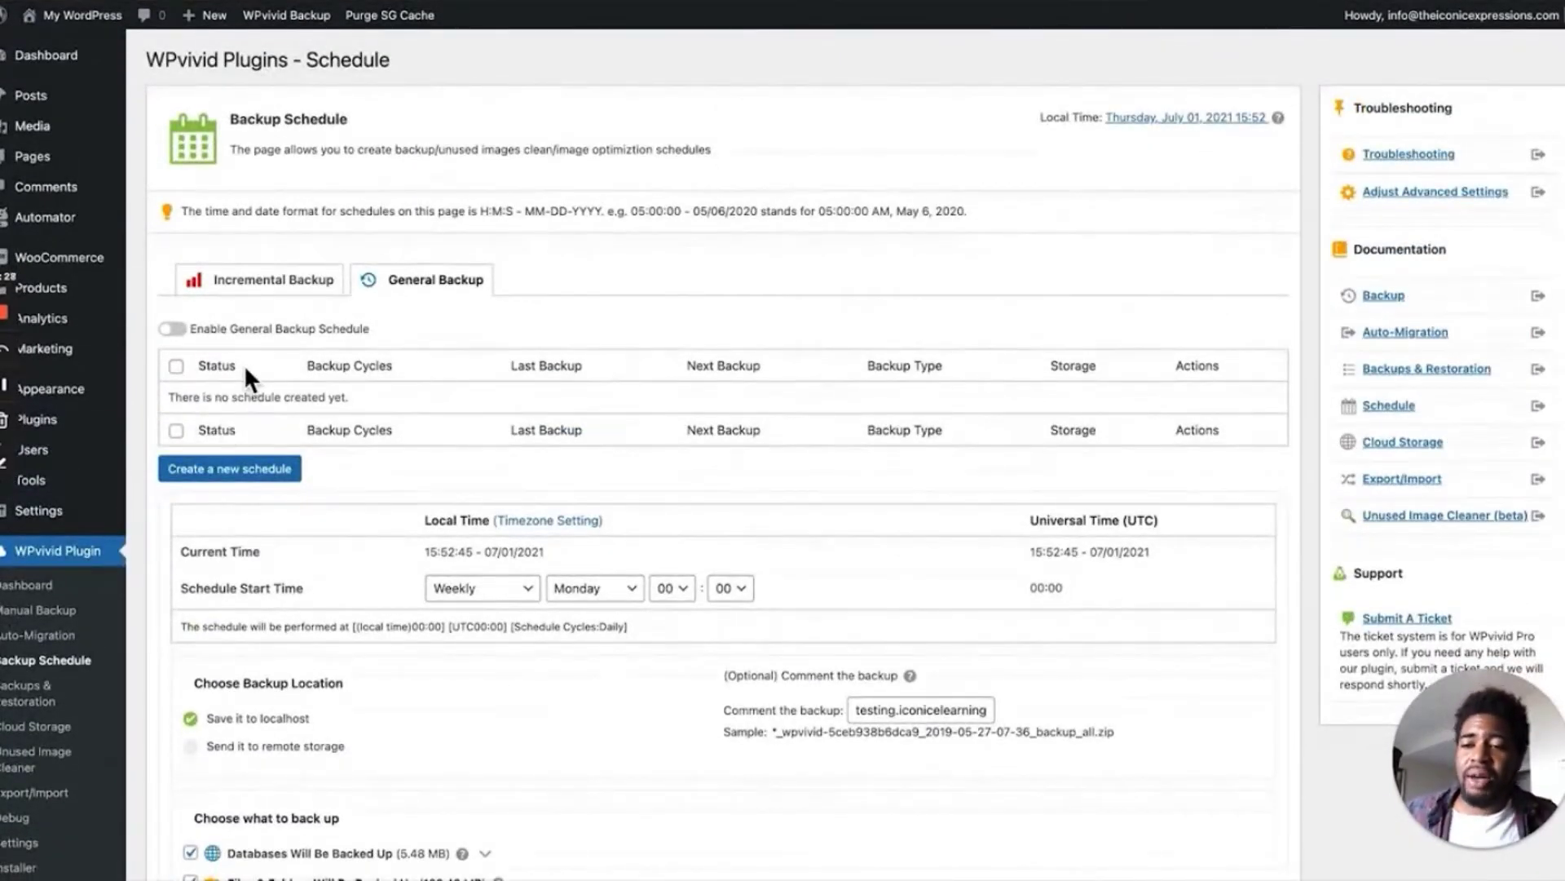
Search the plugins available to add for "backup"
mouse_move(112, 399)
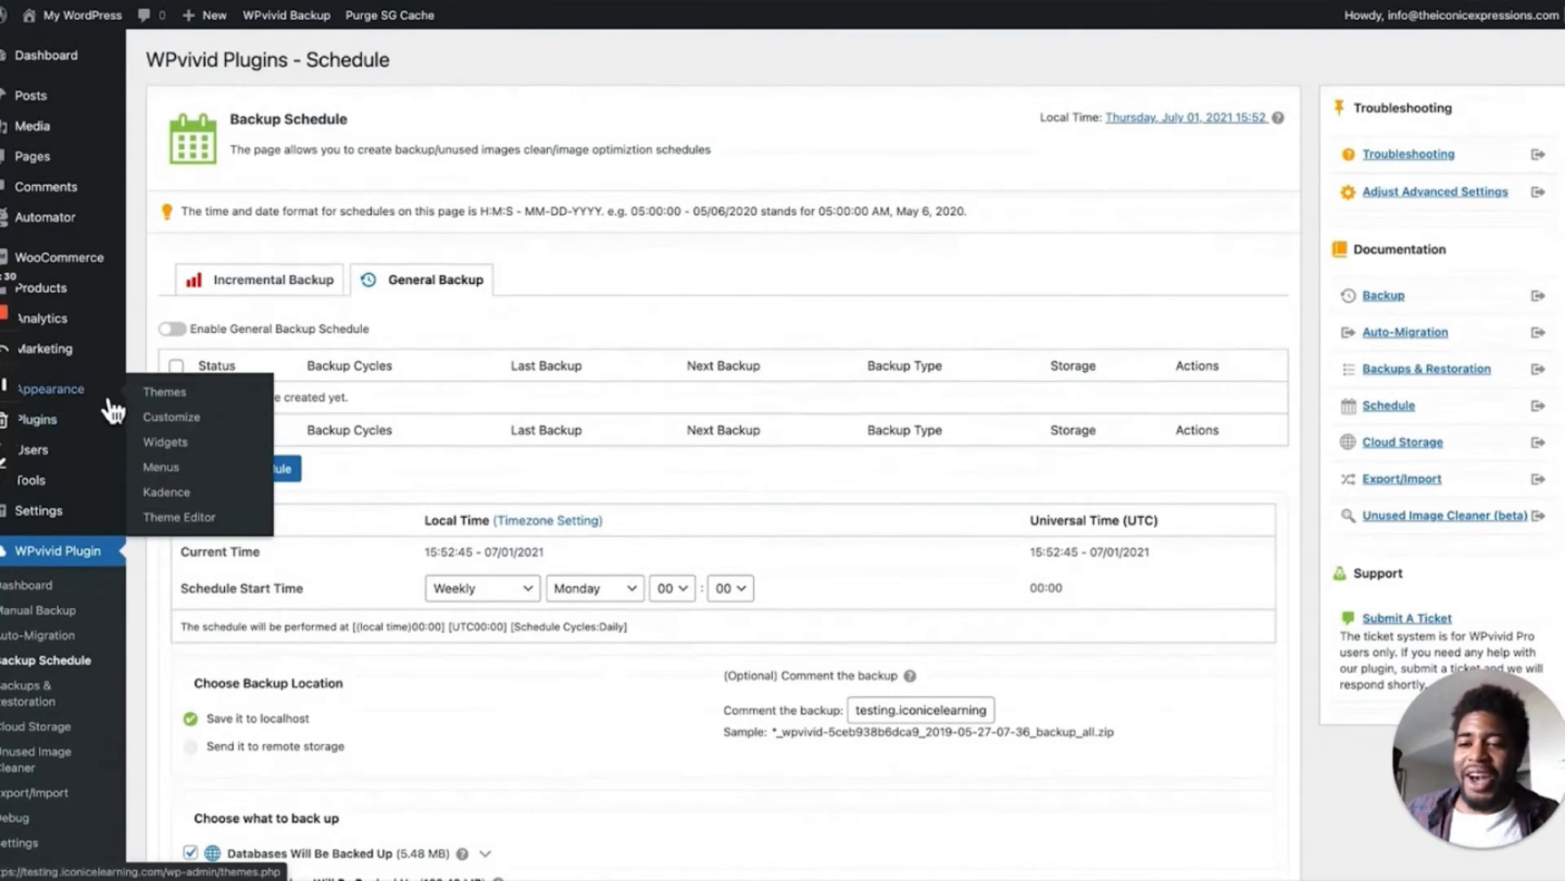
click(194, 450)
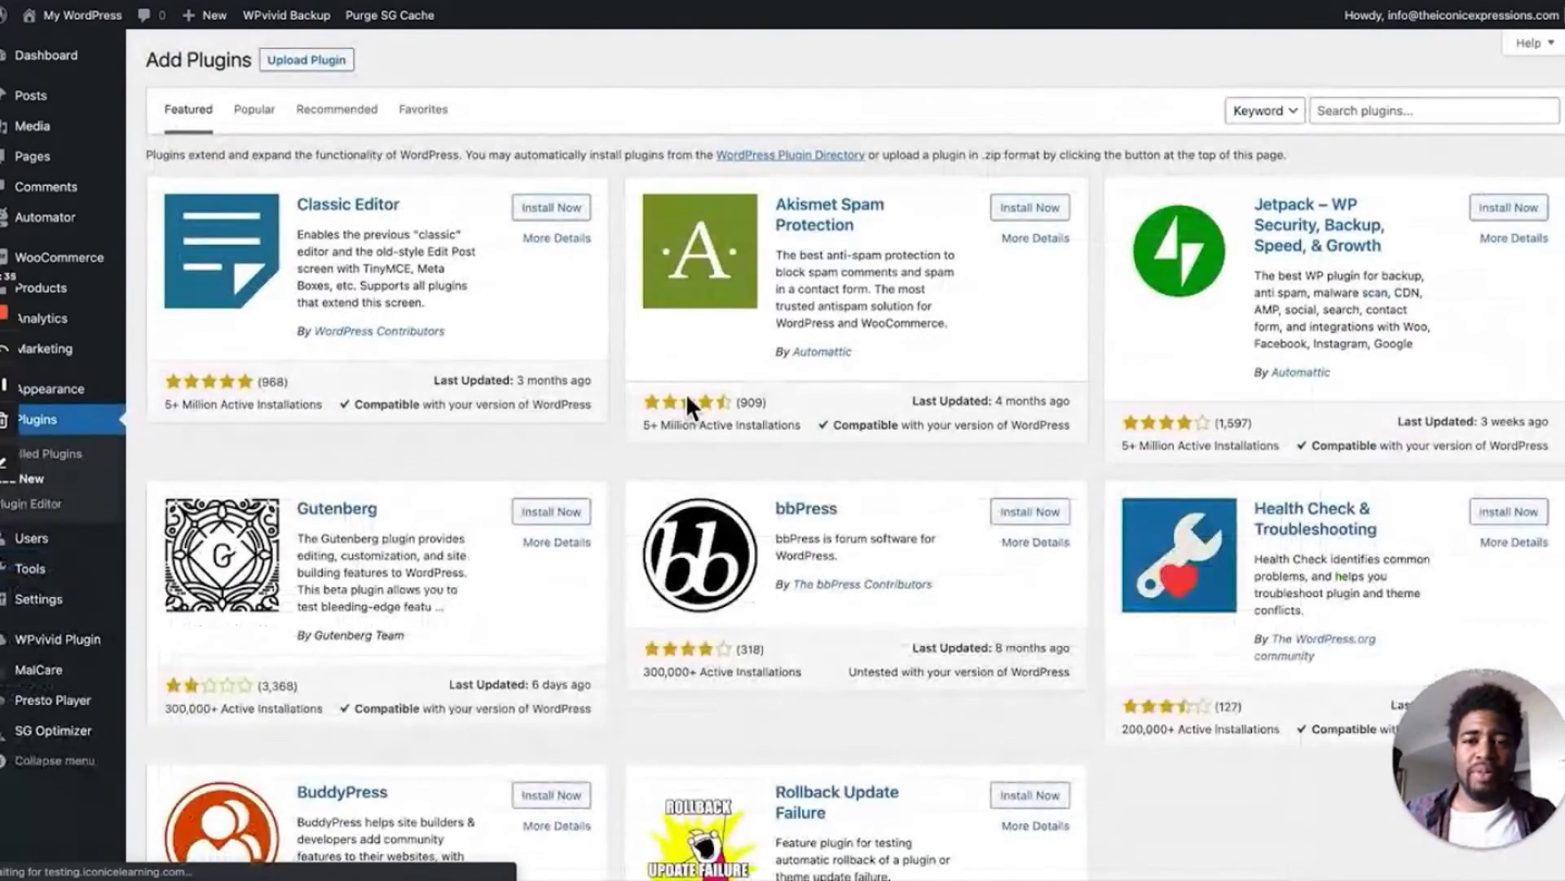
click(1394, 113)
text(backup)
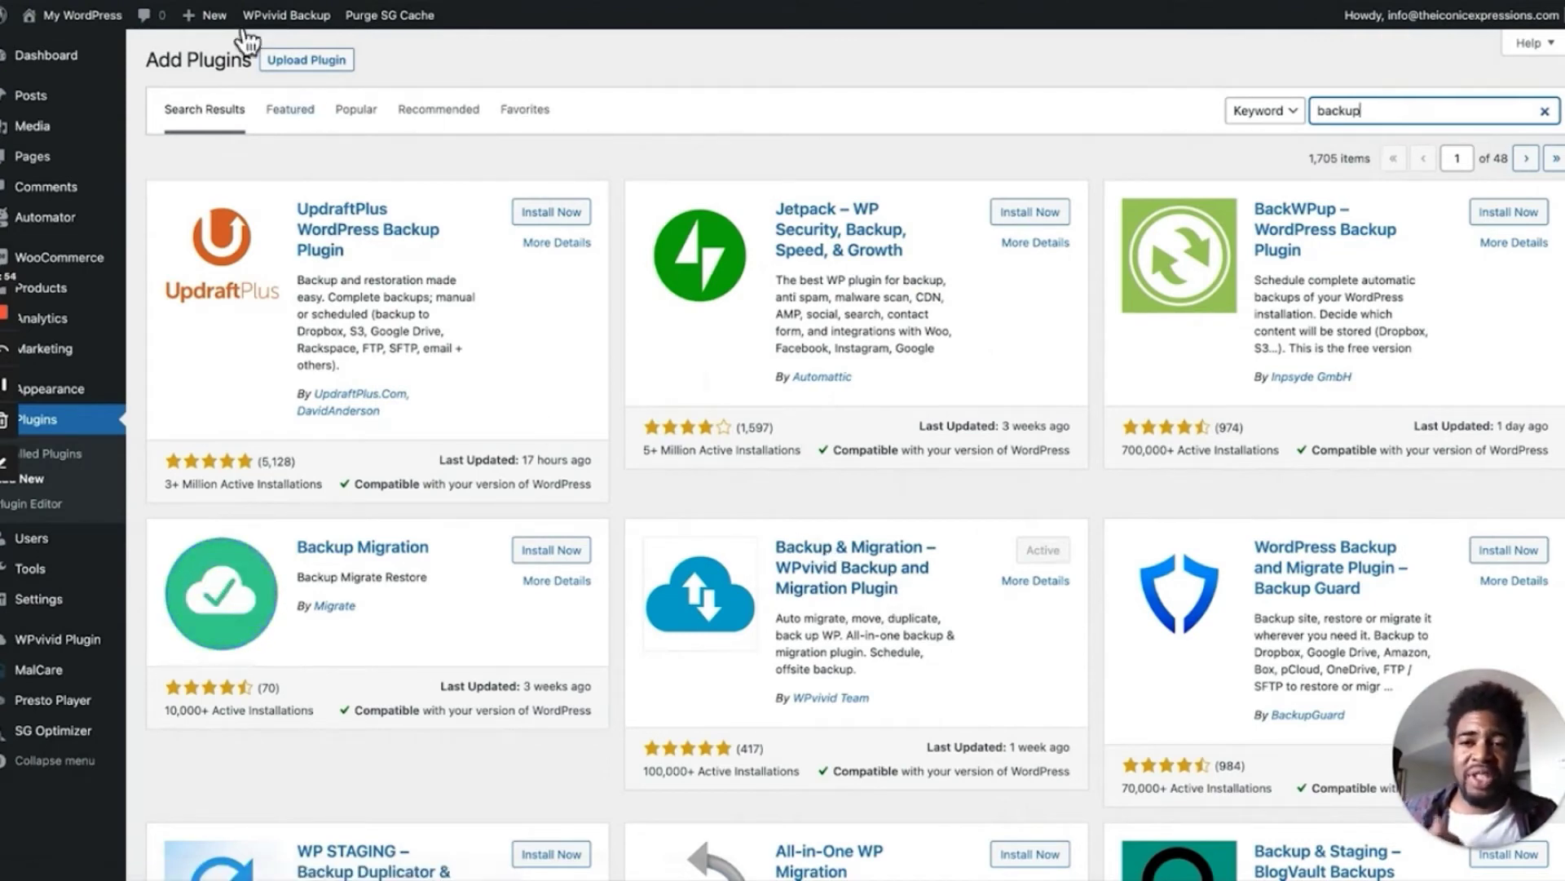
Switch to the slide presentation and advance to the Caching & Image Optimization slide
mouse_move(261, 23)
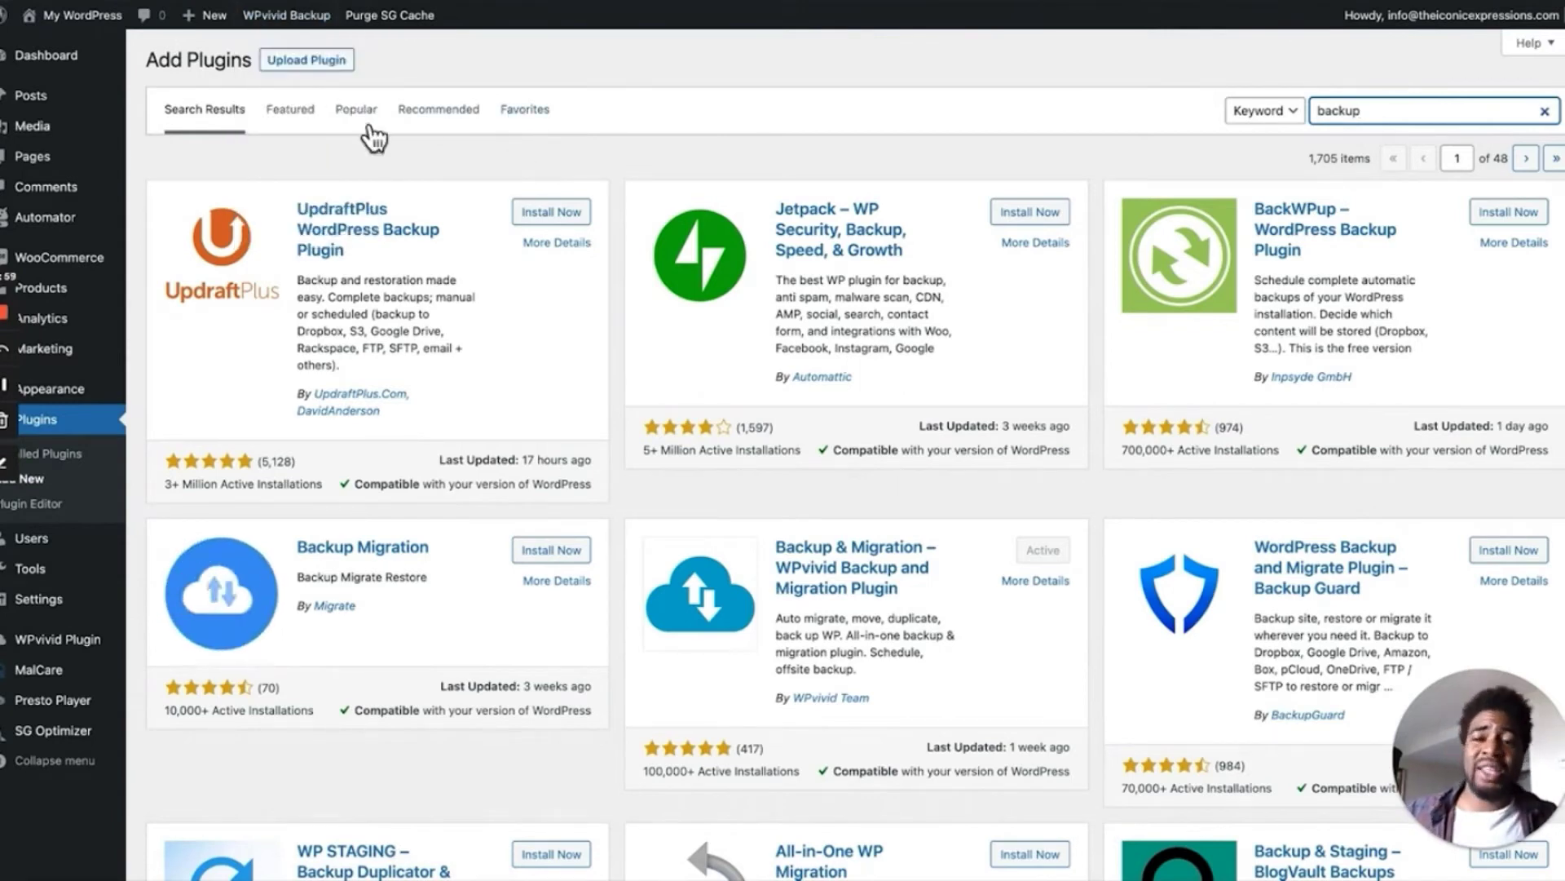
key(alt+Tab)
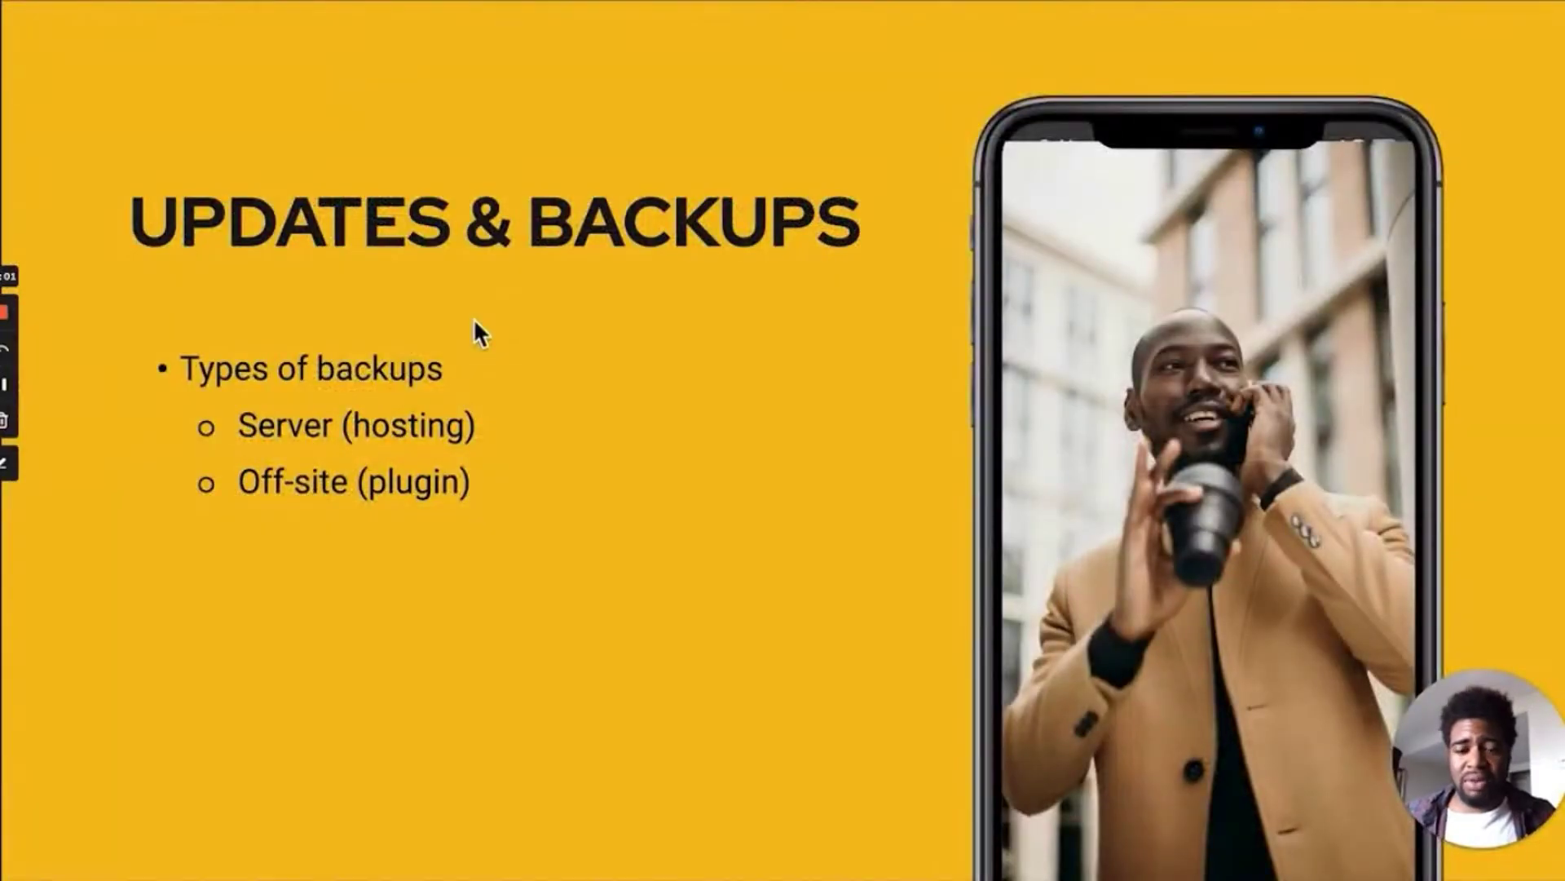
key(Right)
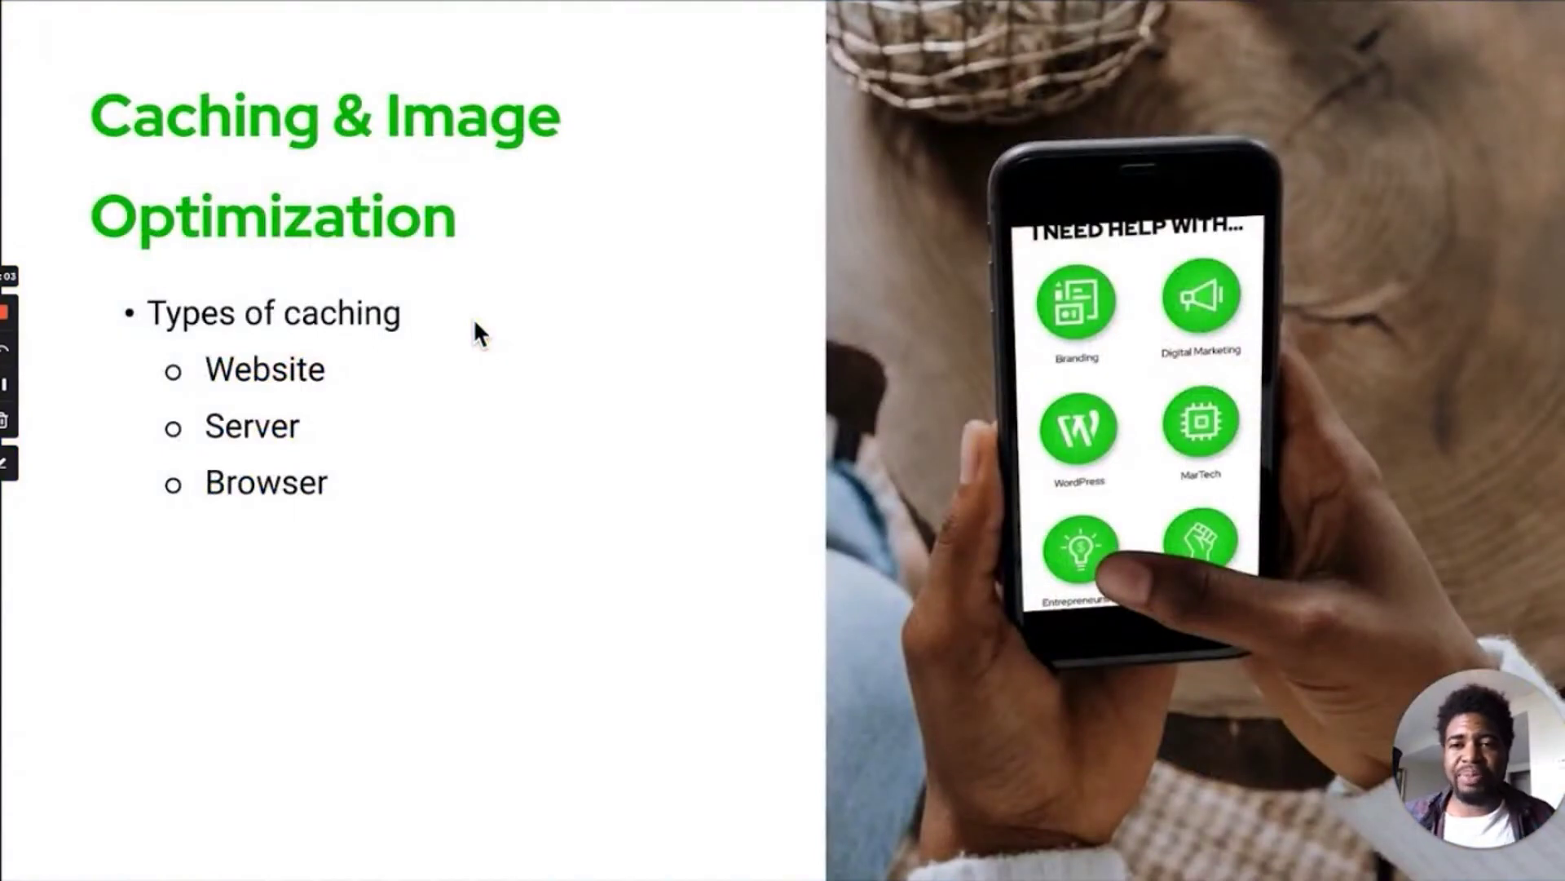
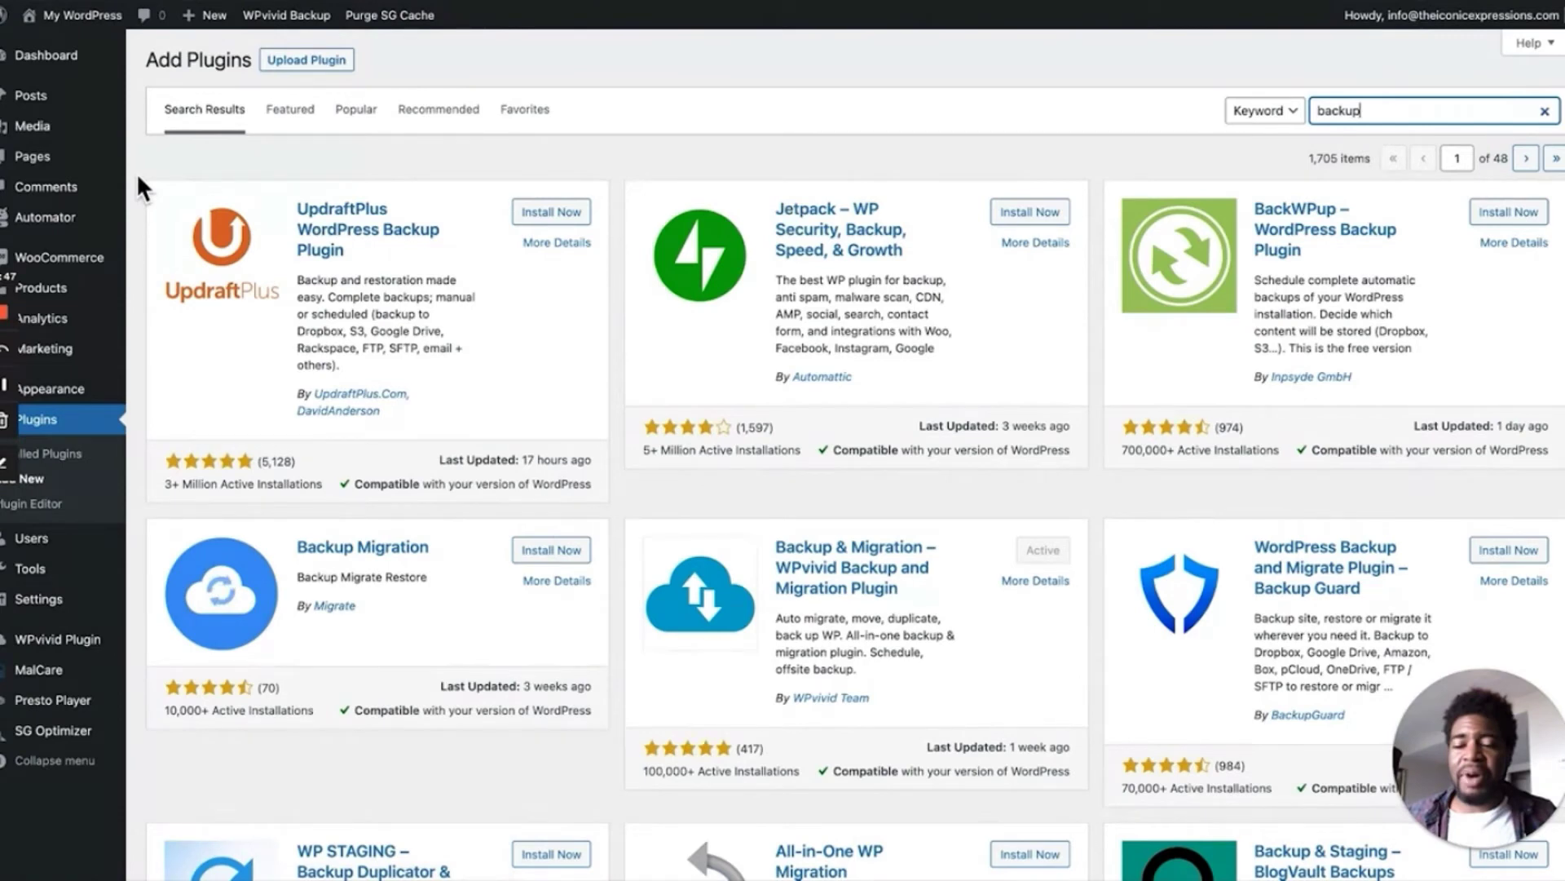
Return to the WordPress admin and look through the list of installed plugins for caching plugins
click(102, 431)
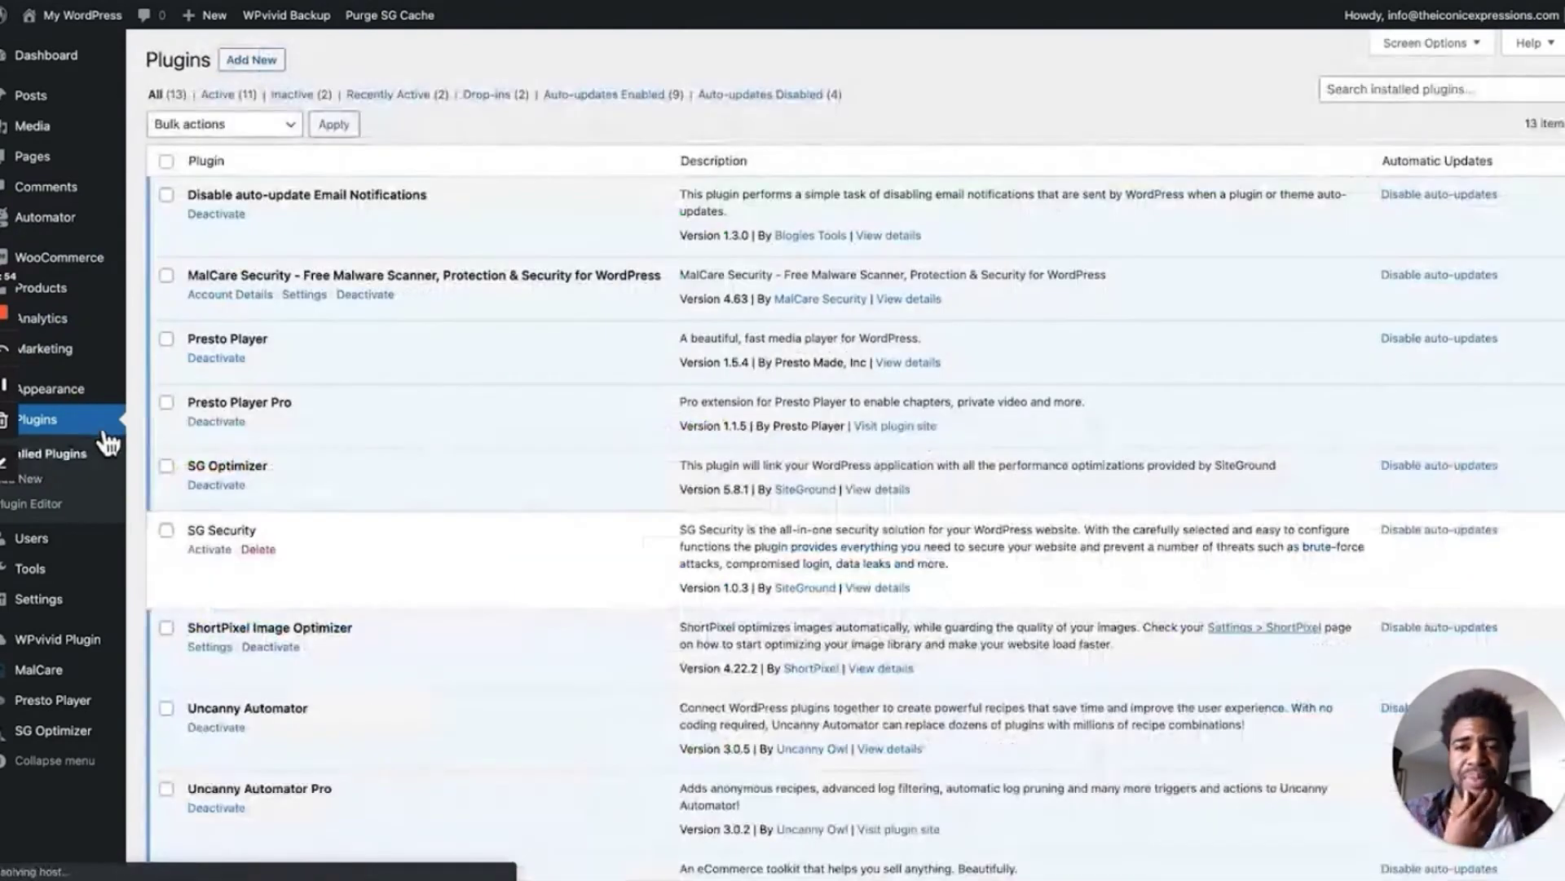
scroll(336, 402, down, 1)
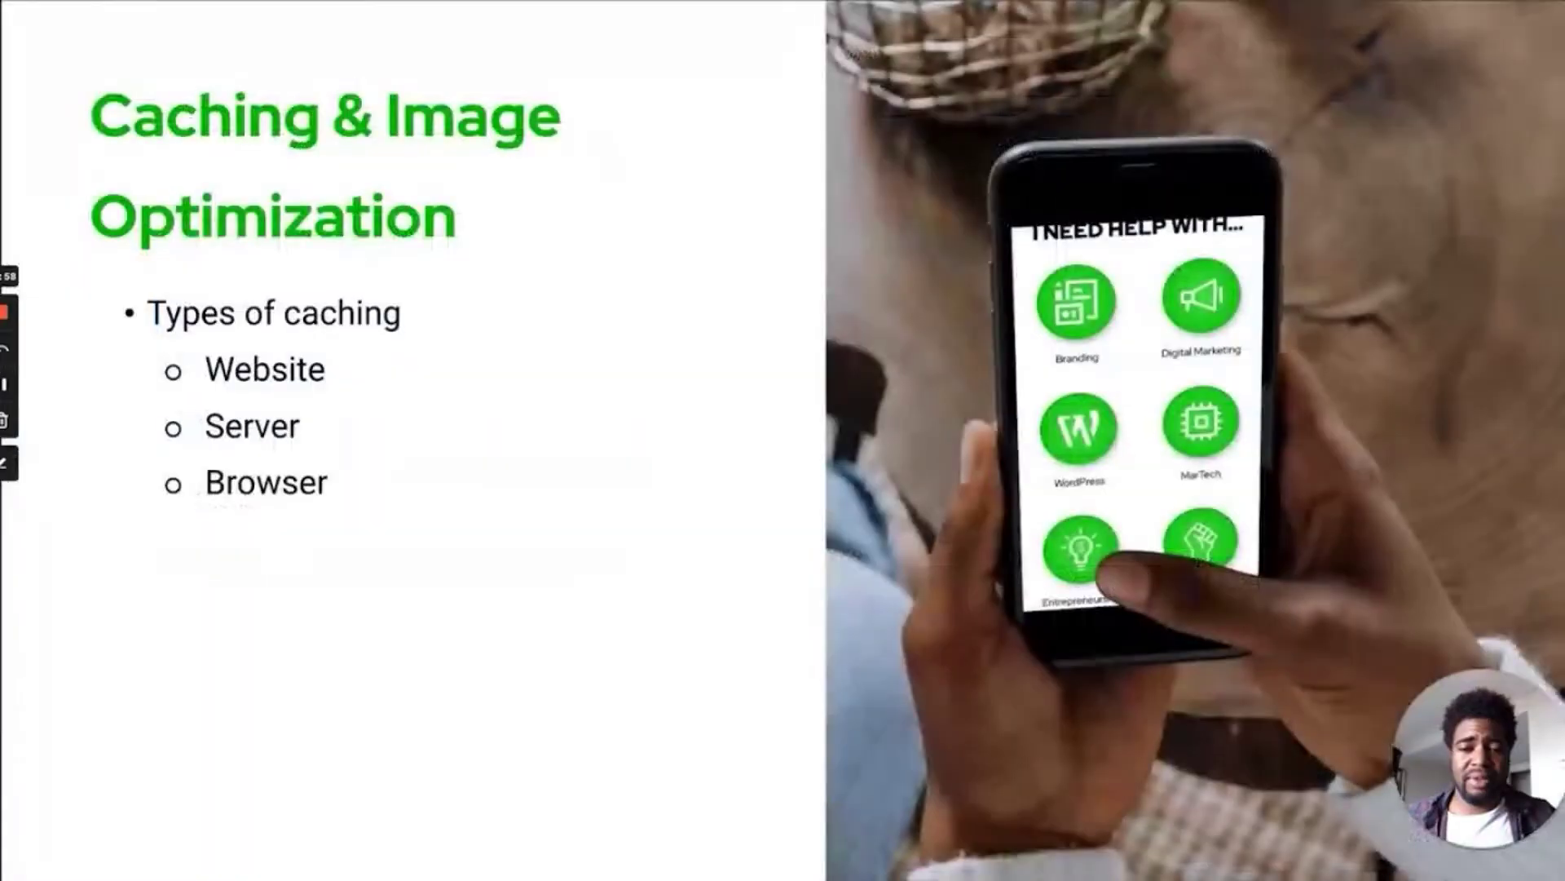
click(320, 94)
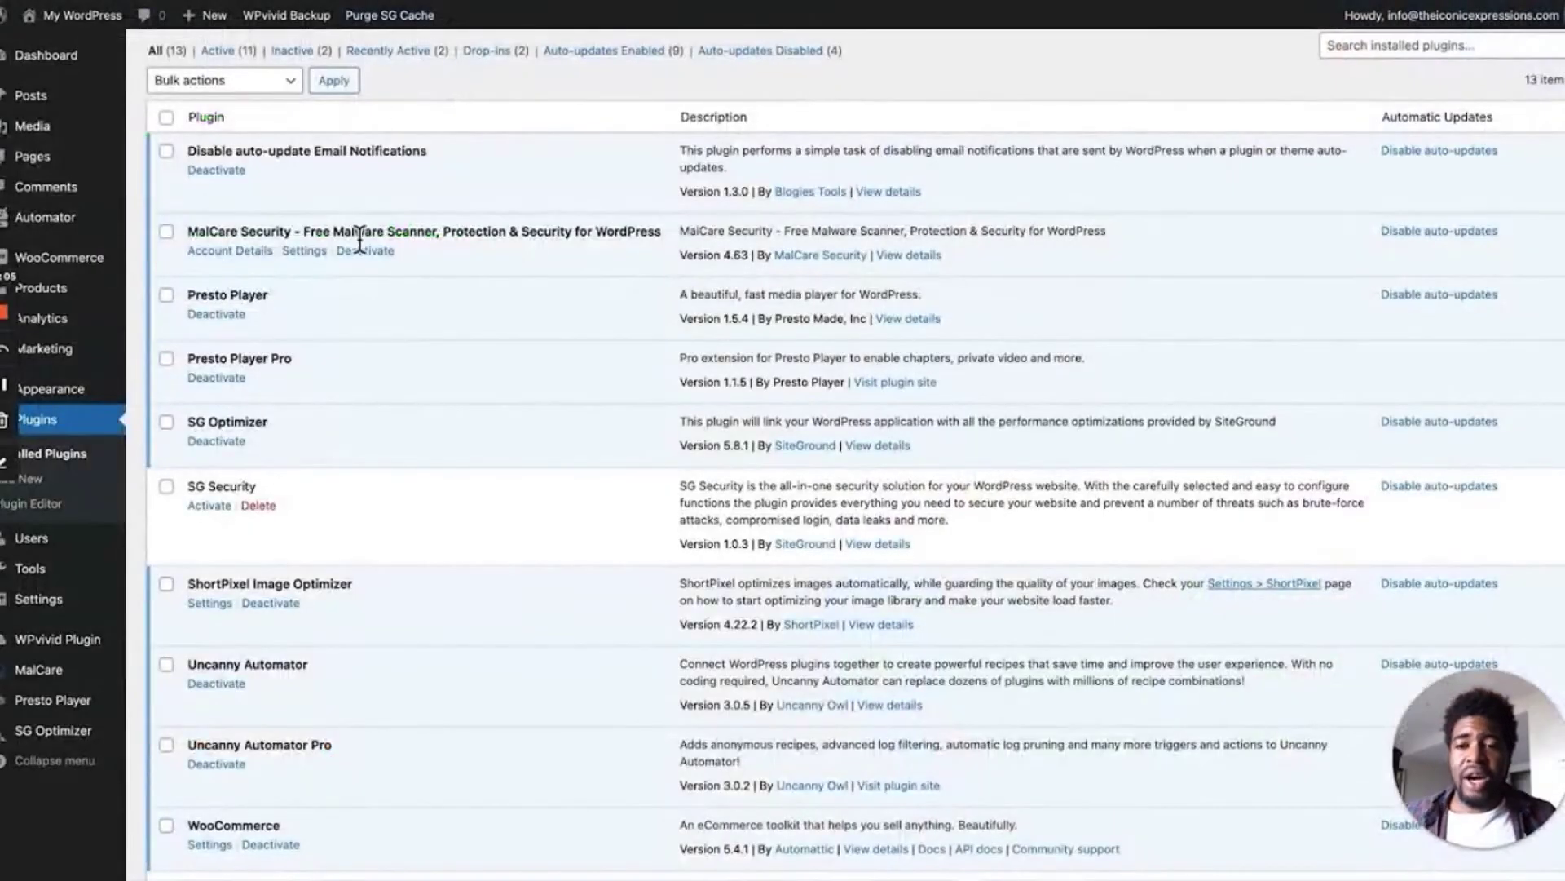
scroll(359, 236, up, 1)
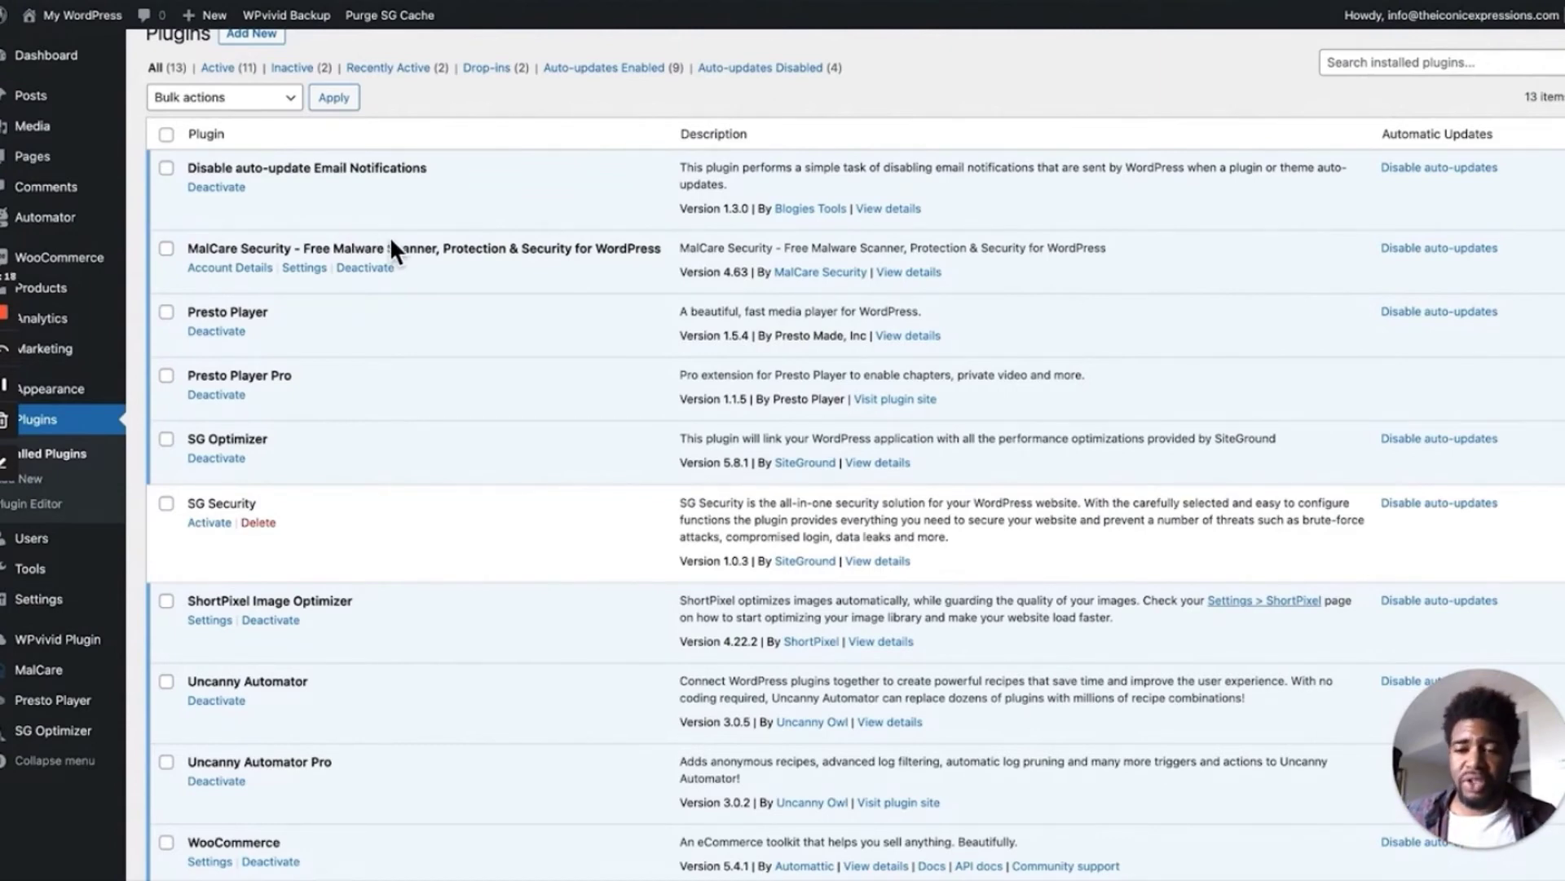
scroll(390, 237, down, 2)
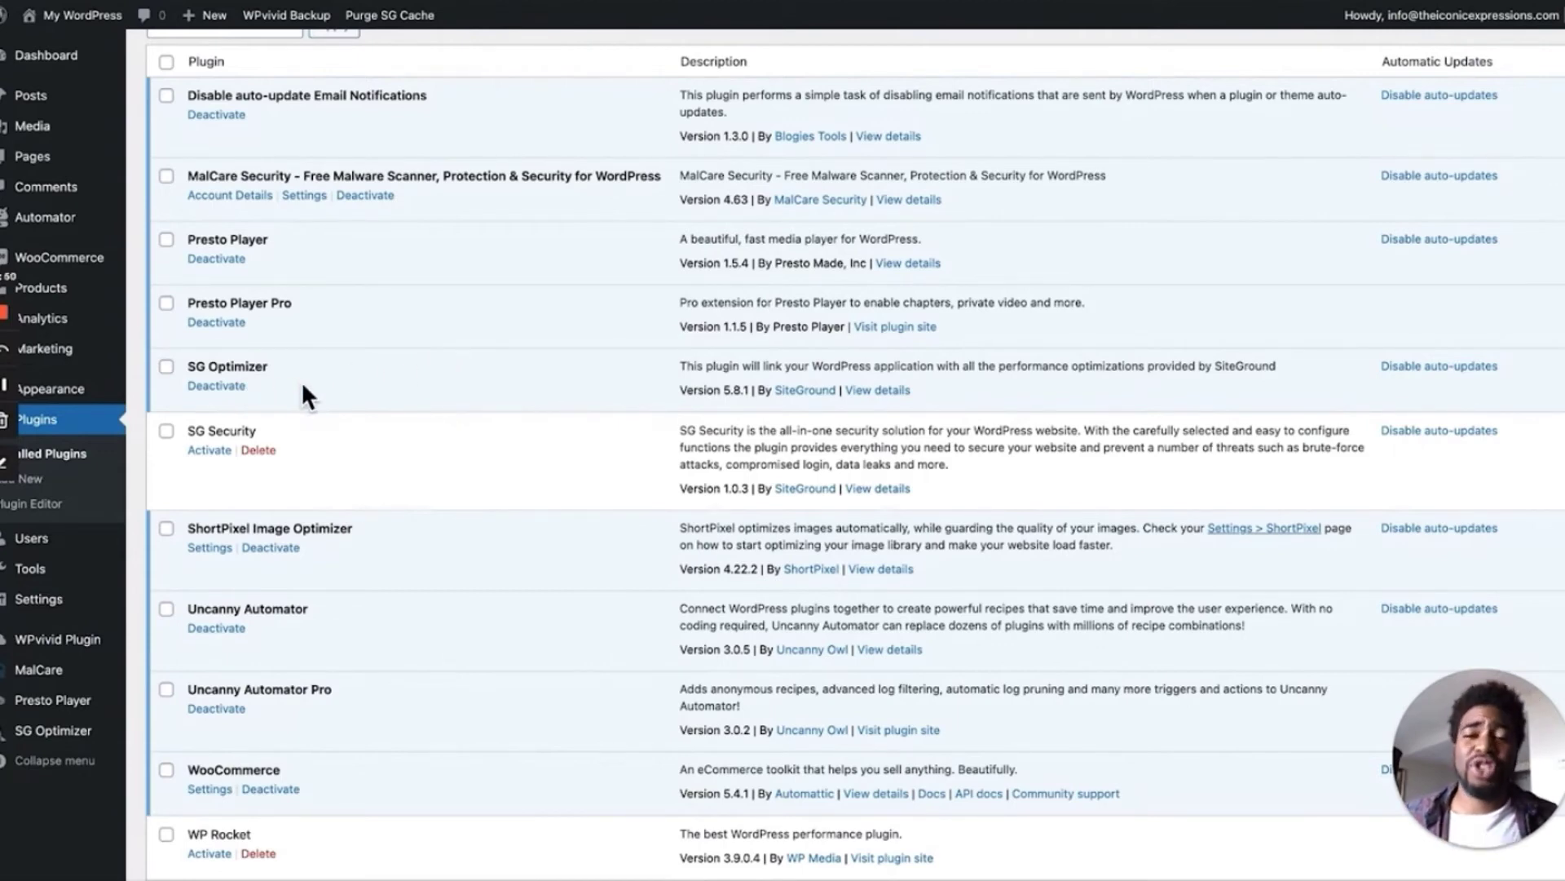
Open SiteGround Optimizer's Supercacher settings and highlight the Dynamic Caching heading
click(53, 730)
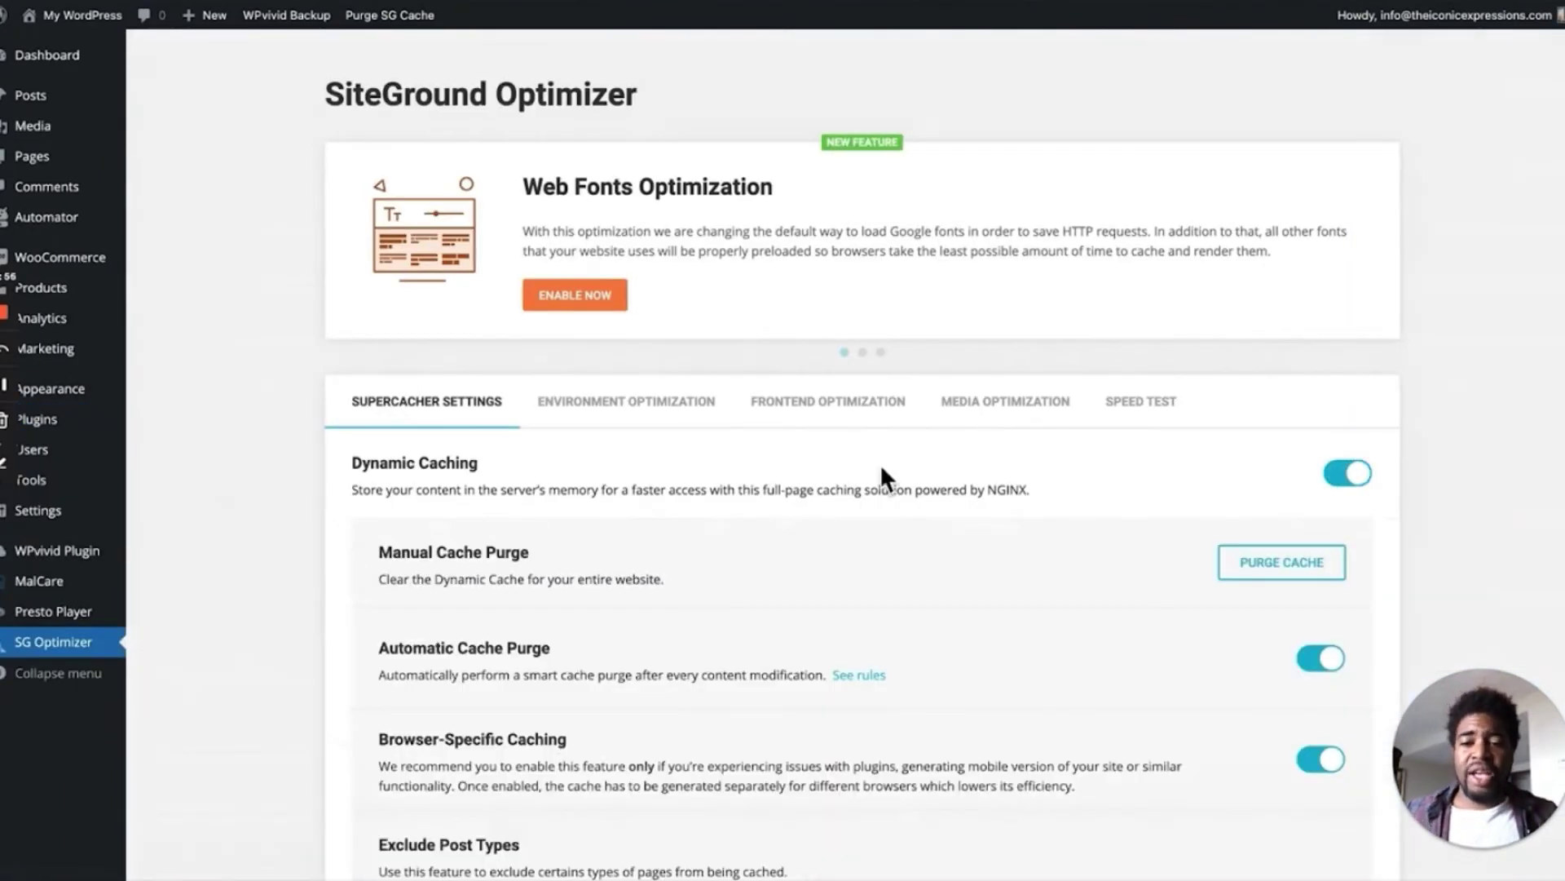
scroll(629, 461, down, 2)
scroll(623, 457, up, 1)
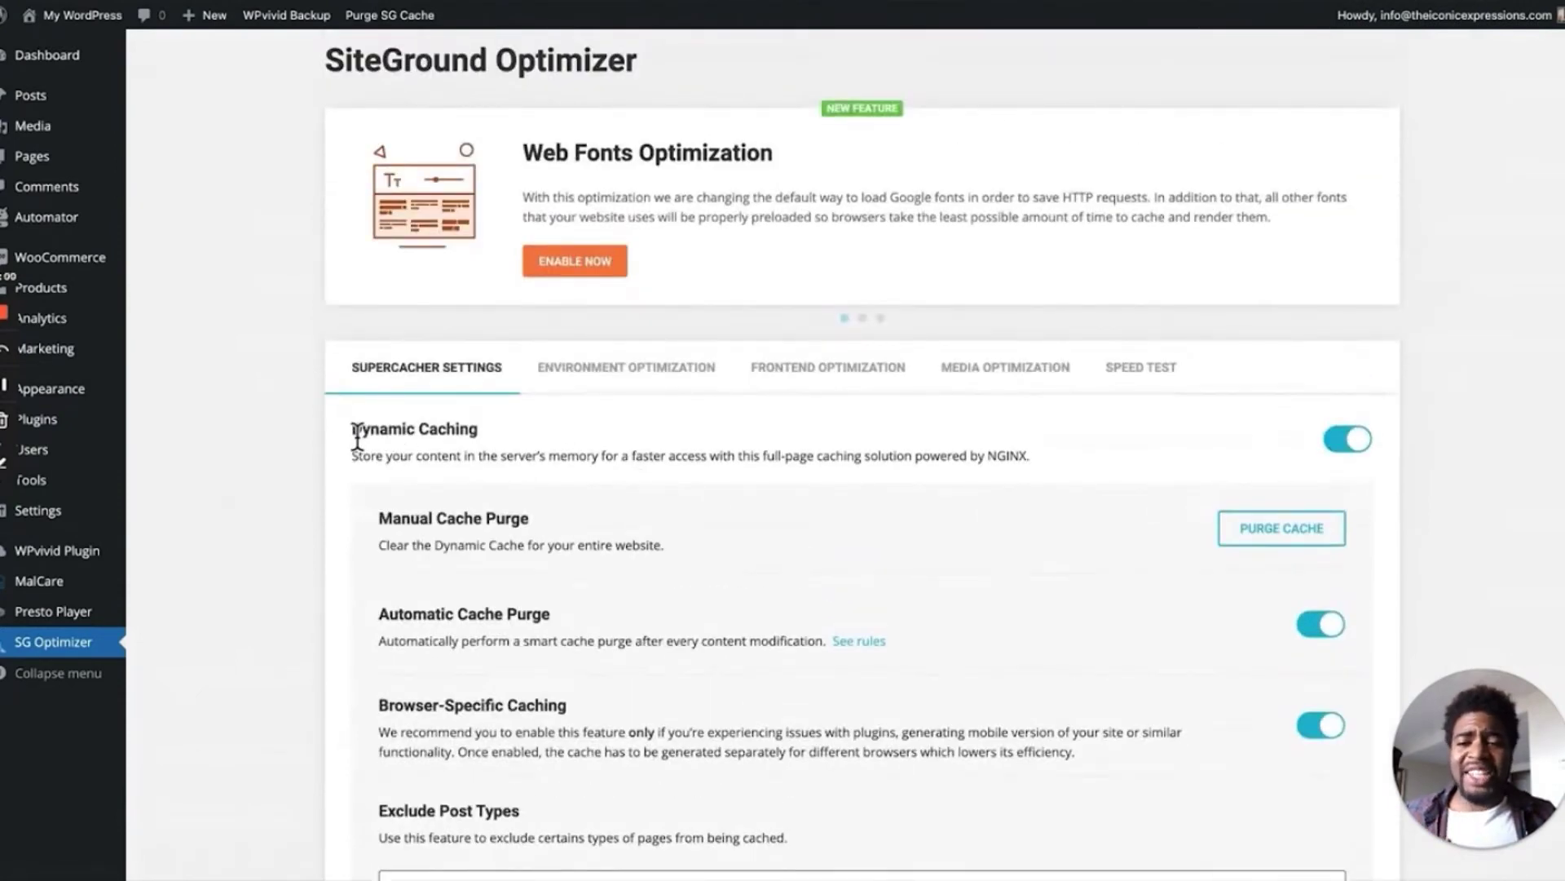
drag(354, 428, 486, 439)
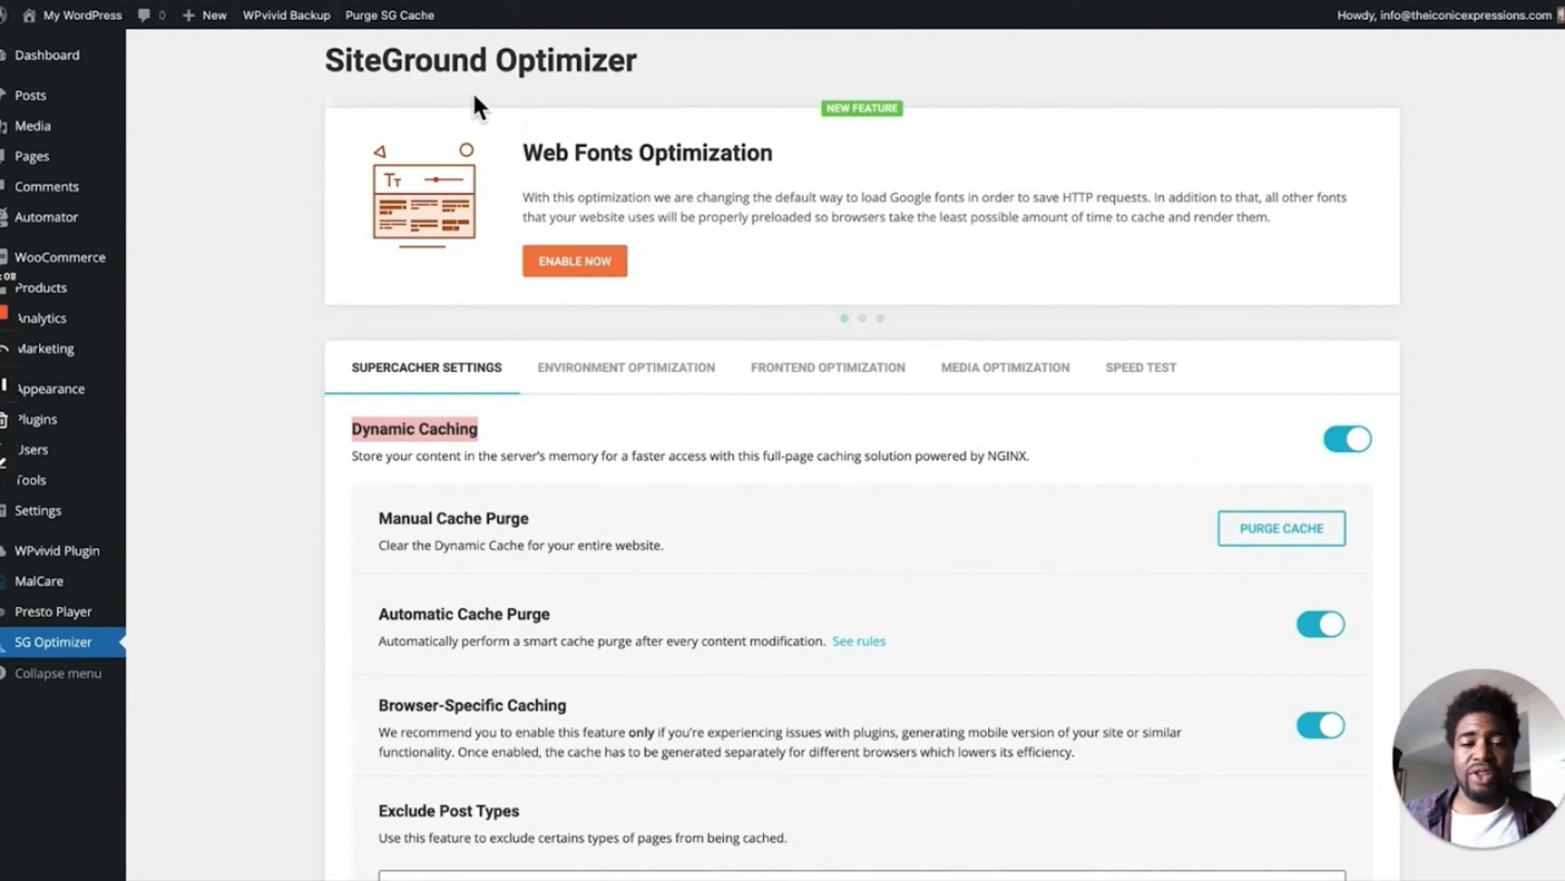
Examine the Supercacher options from Dynamic Caching and its cache purge settings down to Memcached, and clear the text highlight
scroll(1085, 456, down, 2)
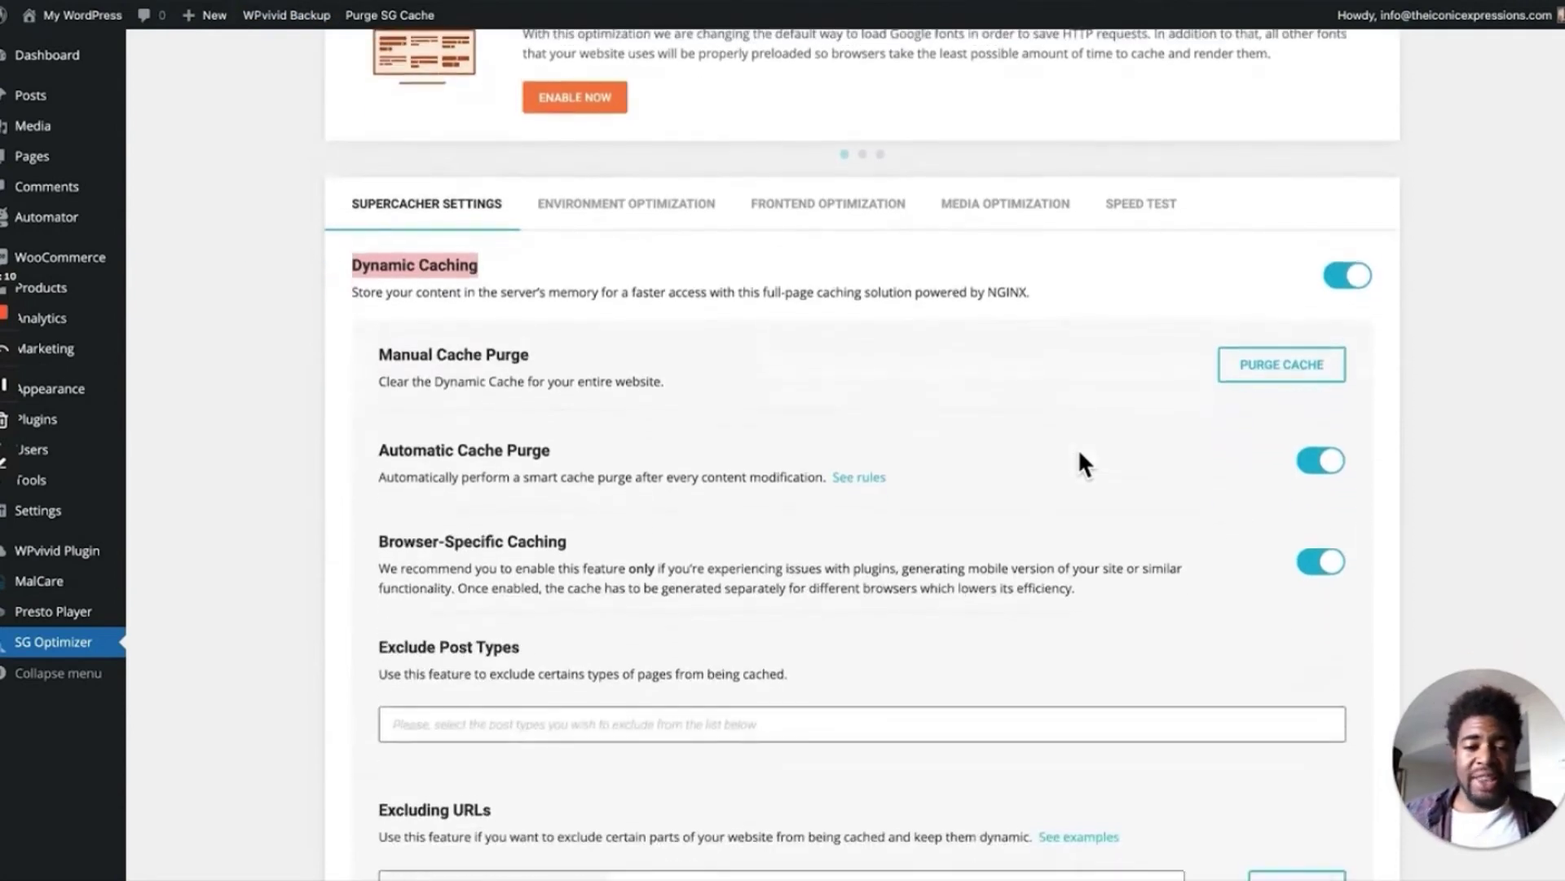
scroll(1080, 460, down, 1)
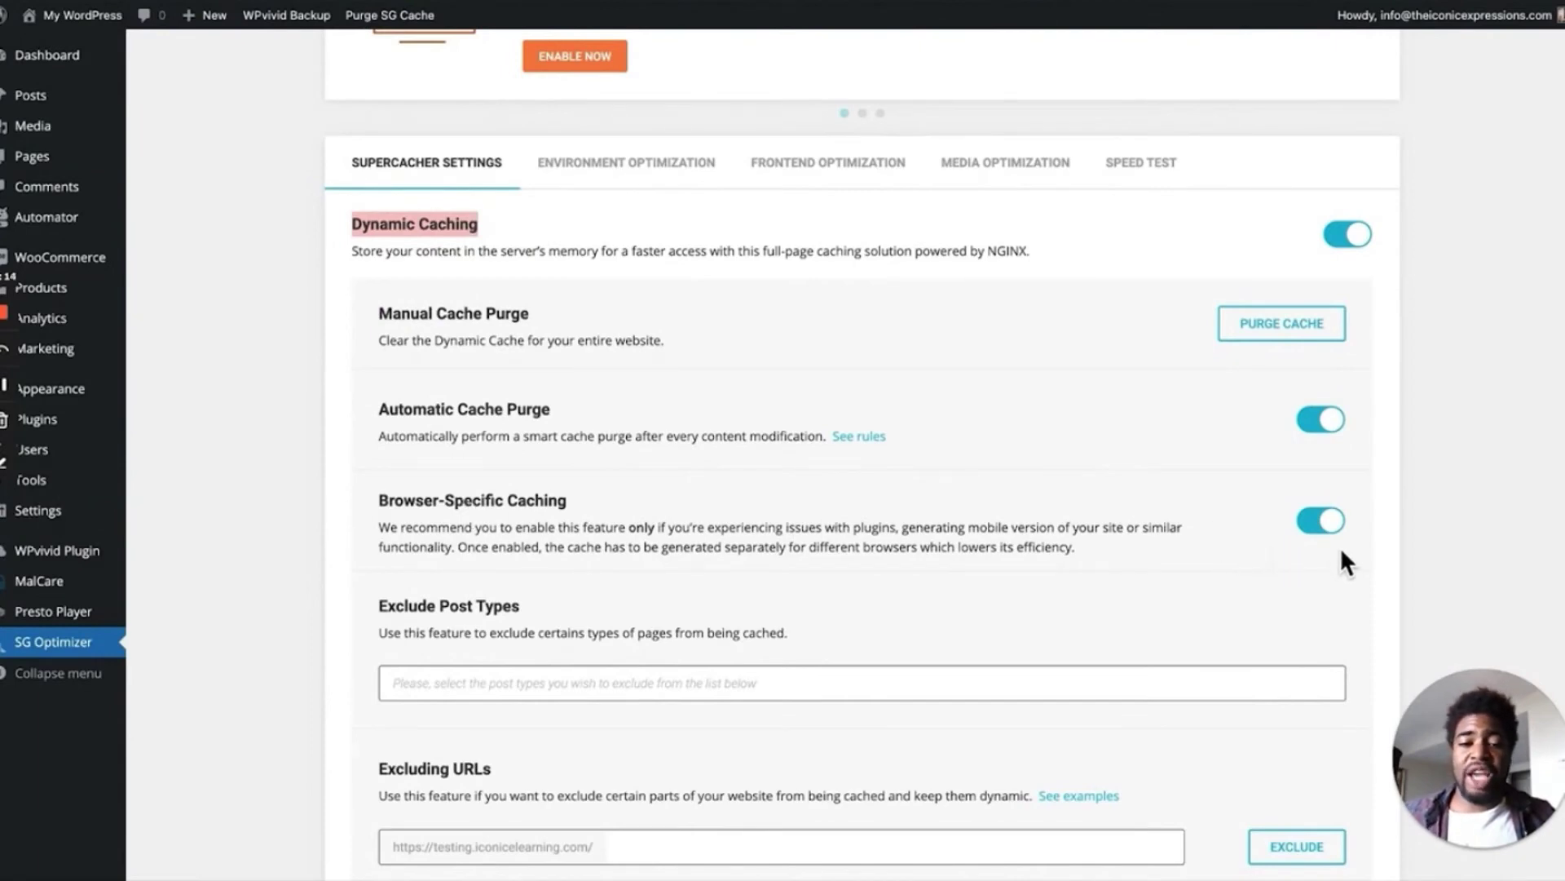
scroll(1259, 538, down, 3)
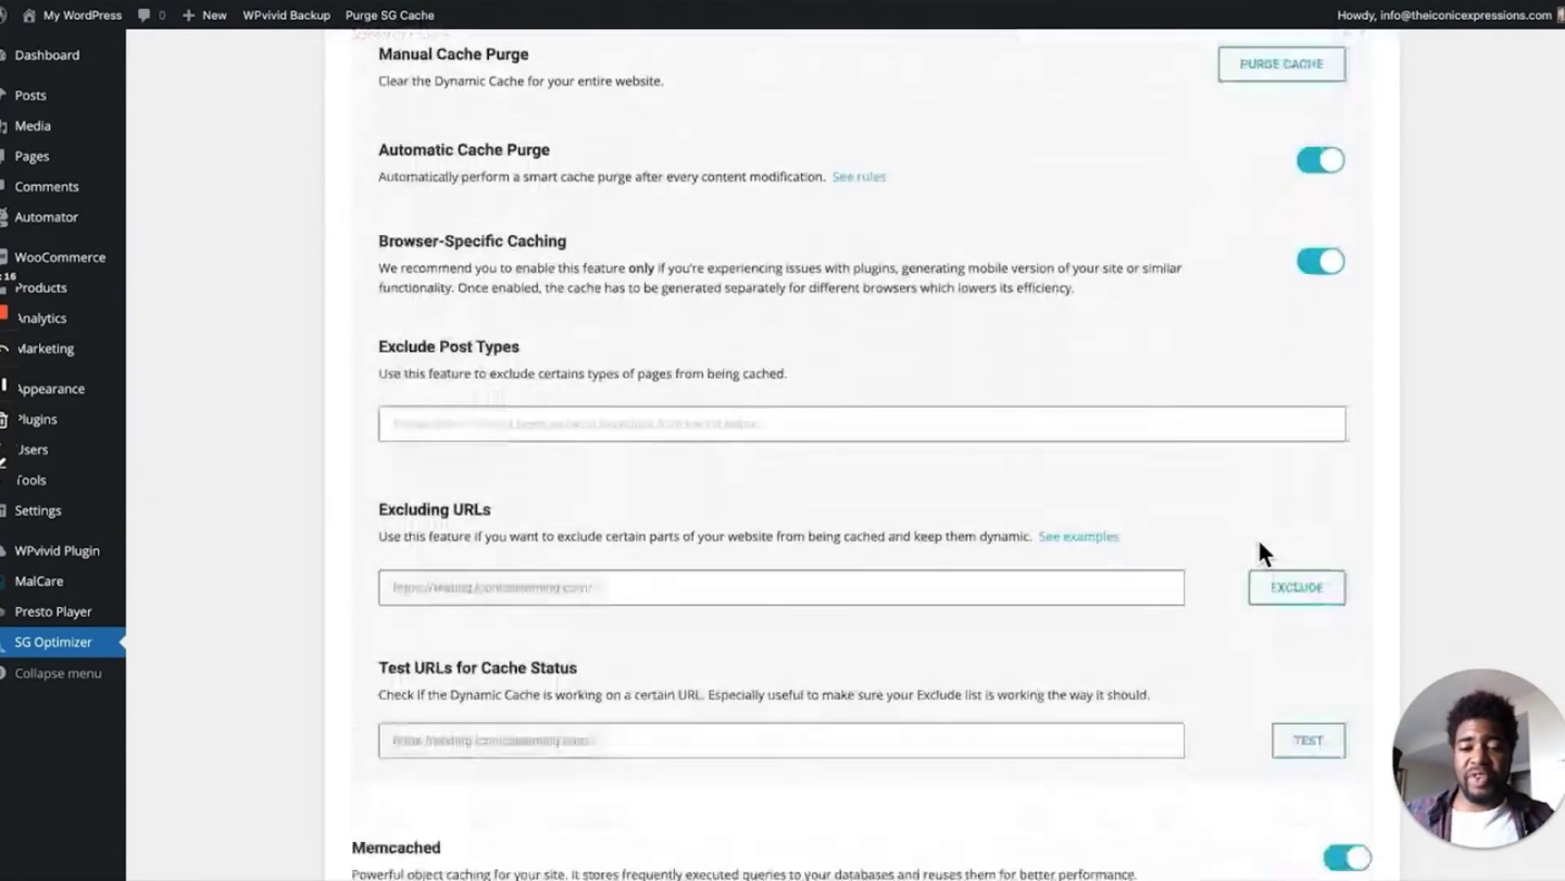
scroll(1259, 538, down, 3)
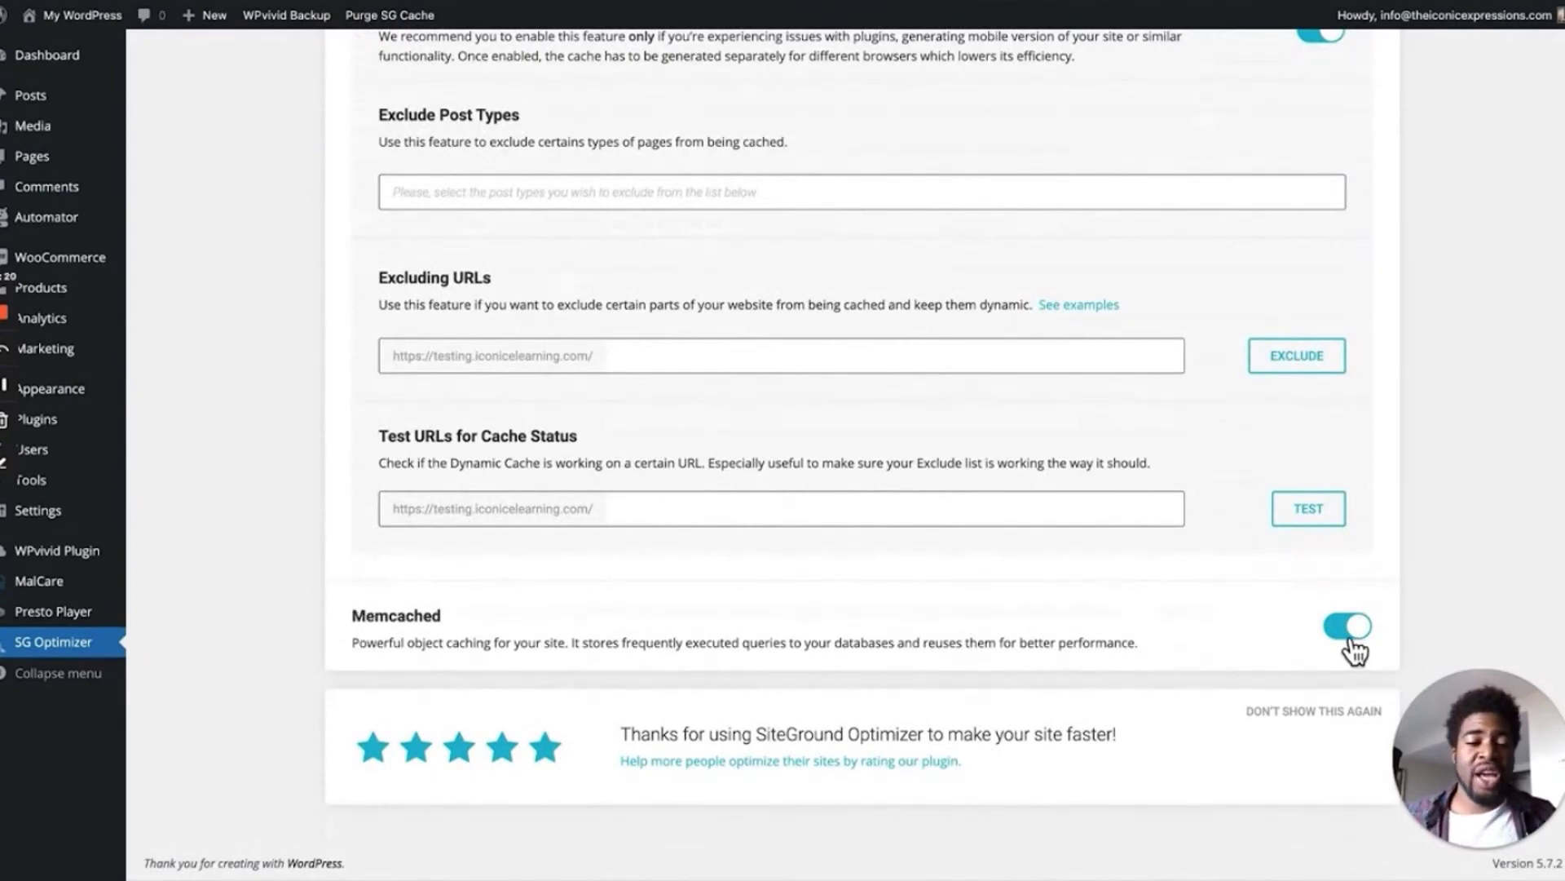
scroll(963, 646, up, 3)
scroll(962, 645, up, 7)
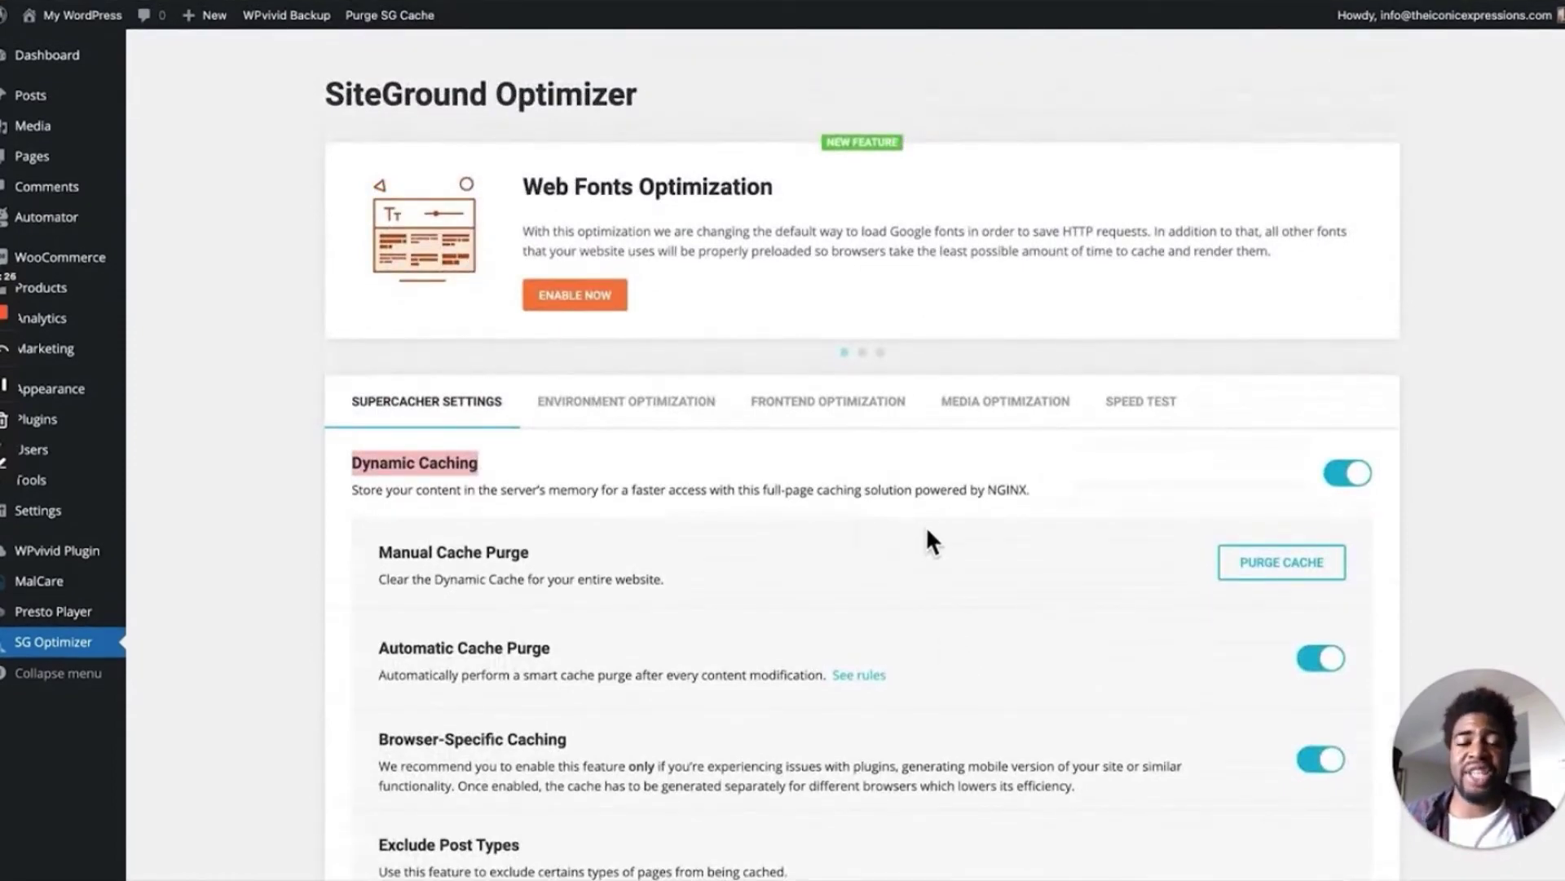
scroll(832, 550, down, 1)
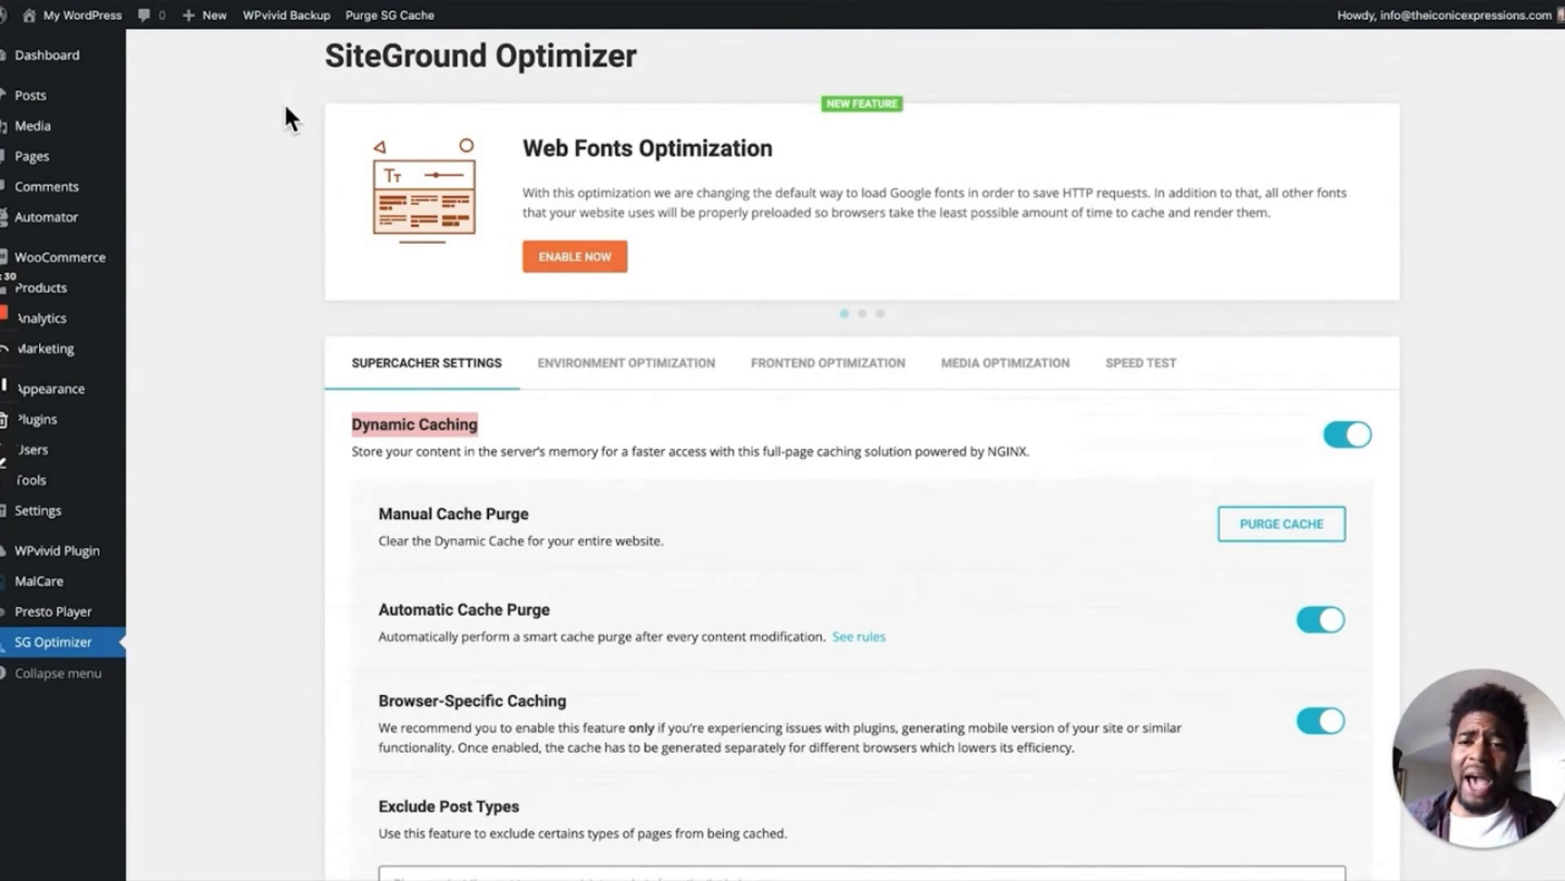
click(254, 179)
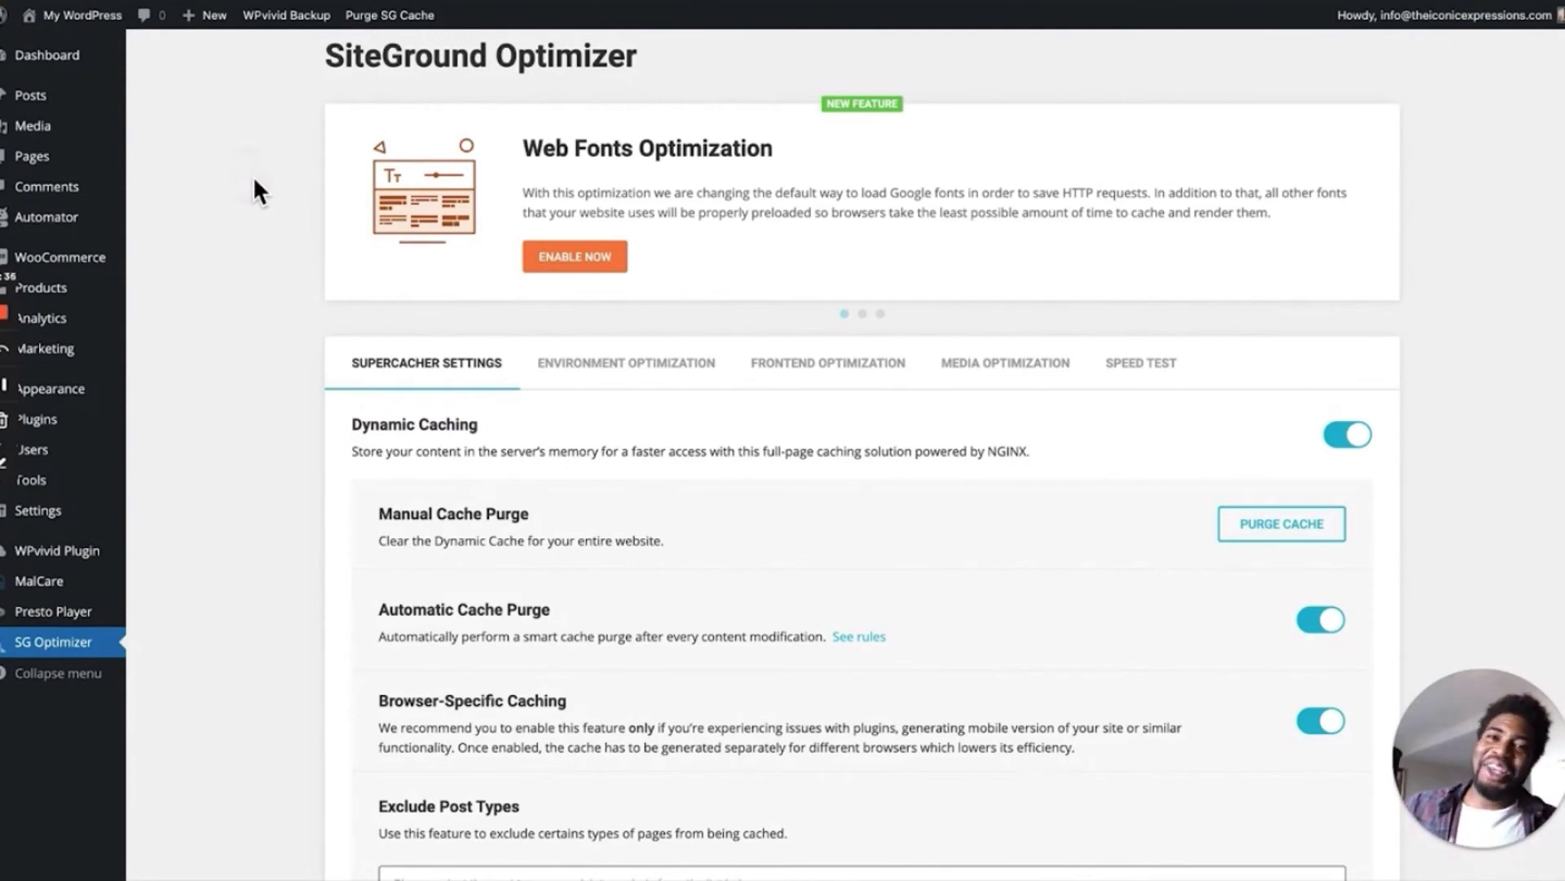
scroll(255, 181, up, 1)
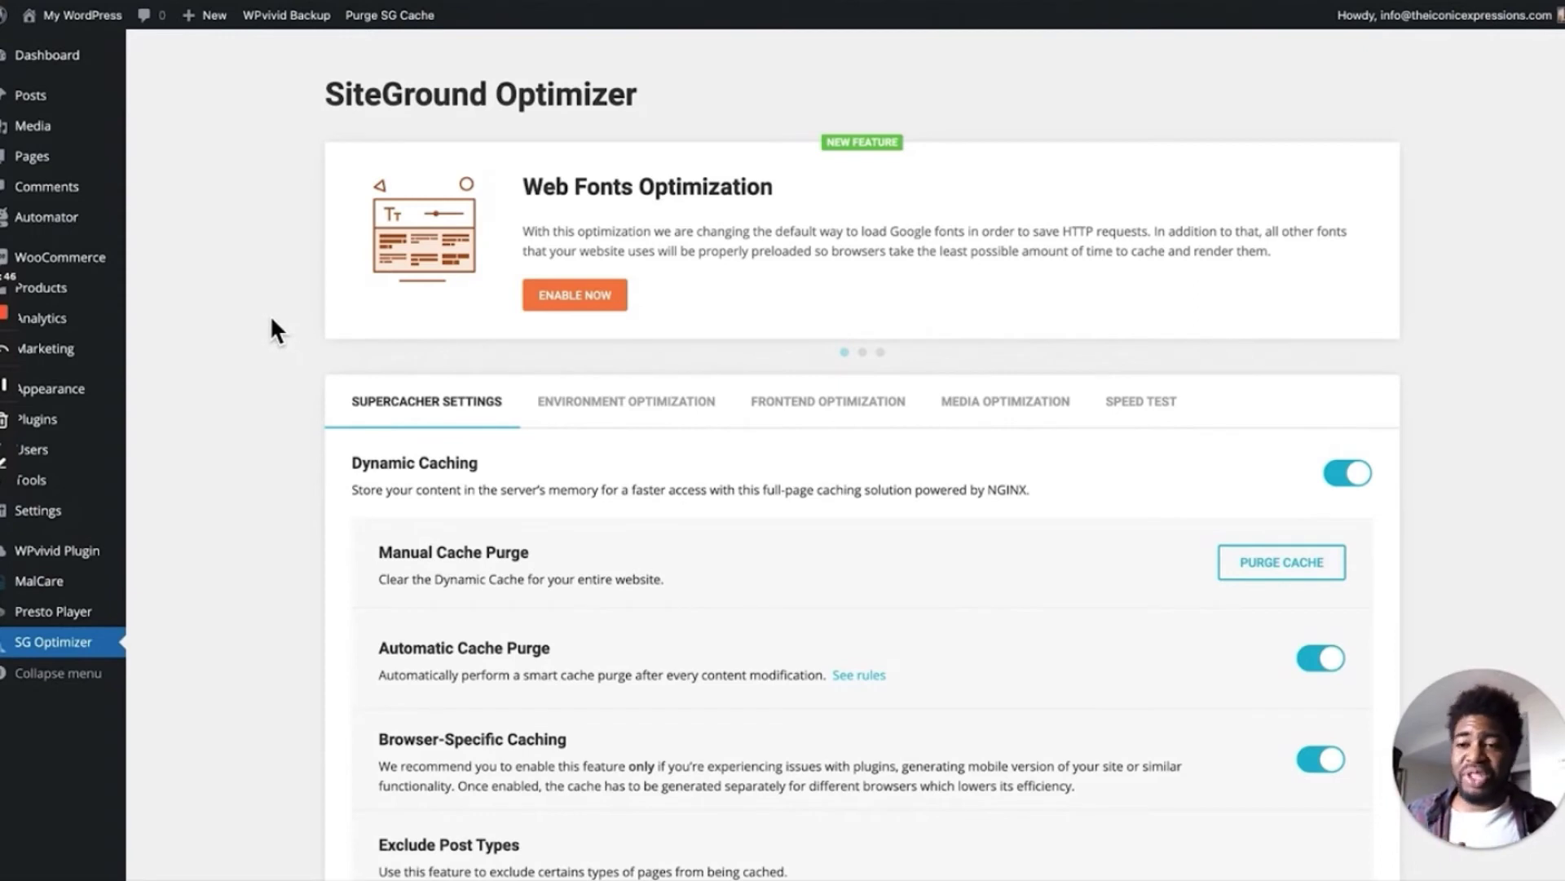
Deactivate the SG Optimizer plugin and activate WP Rocket instead
mouse_move(114, 421)
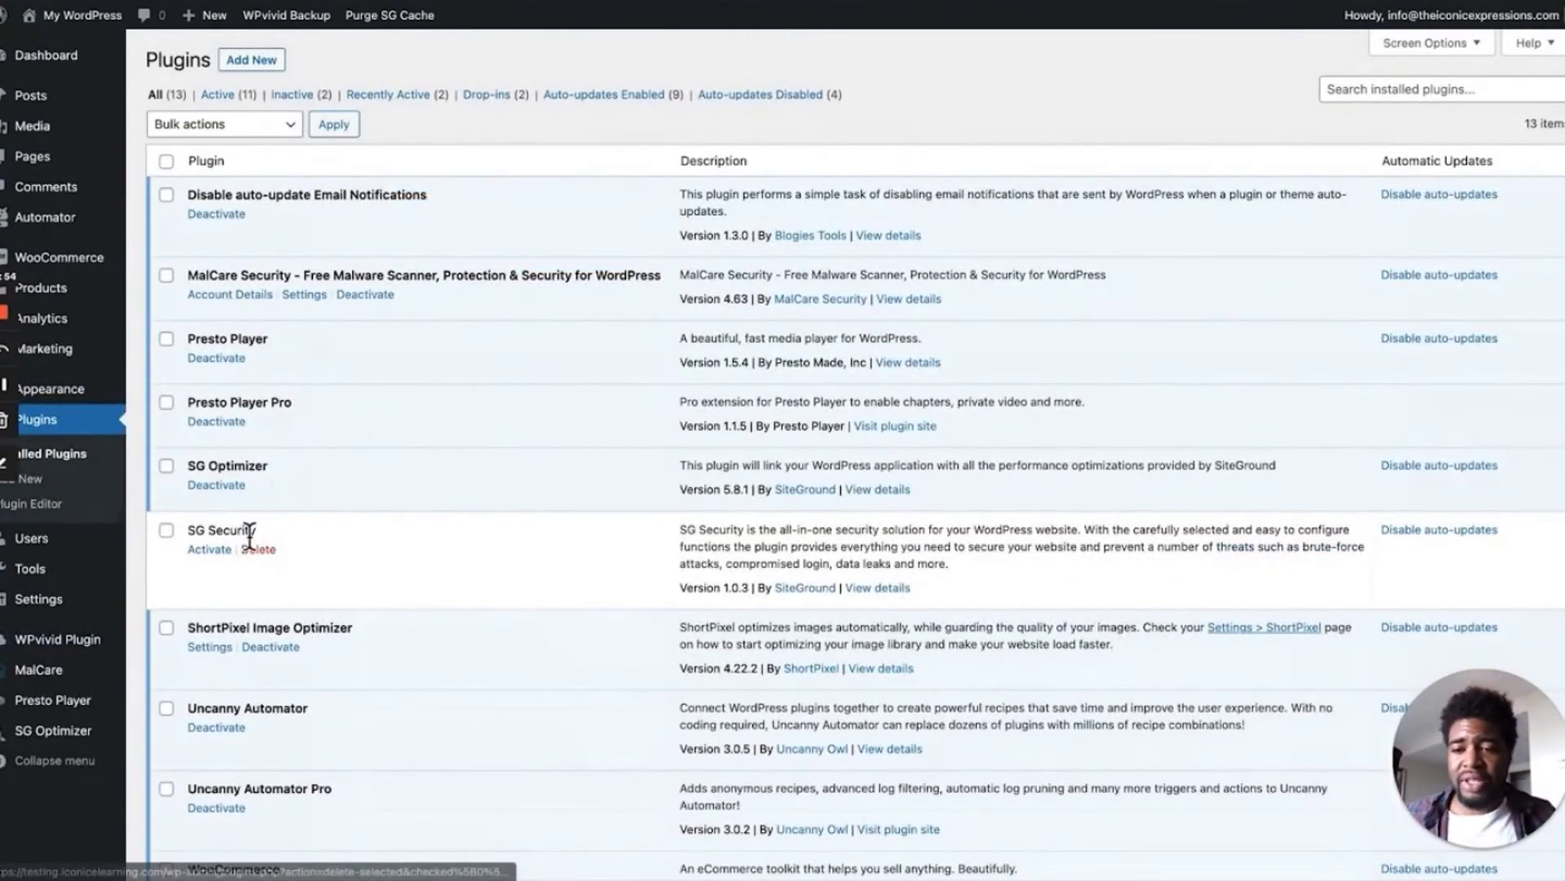
click(242, 489)
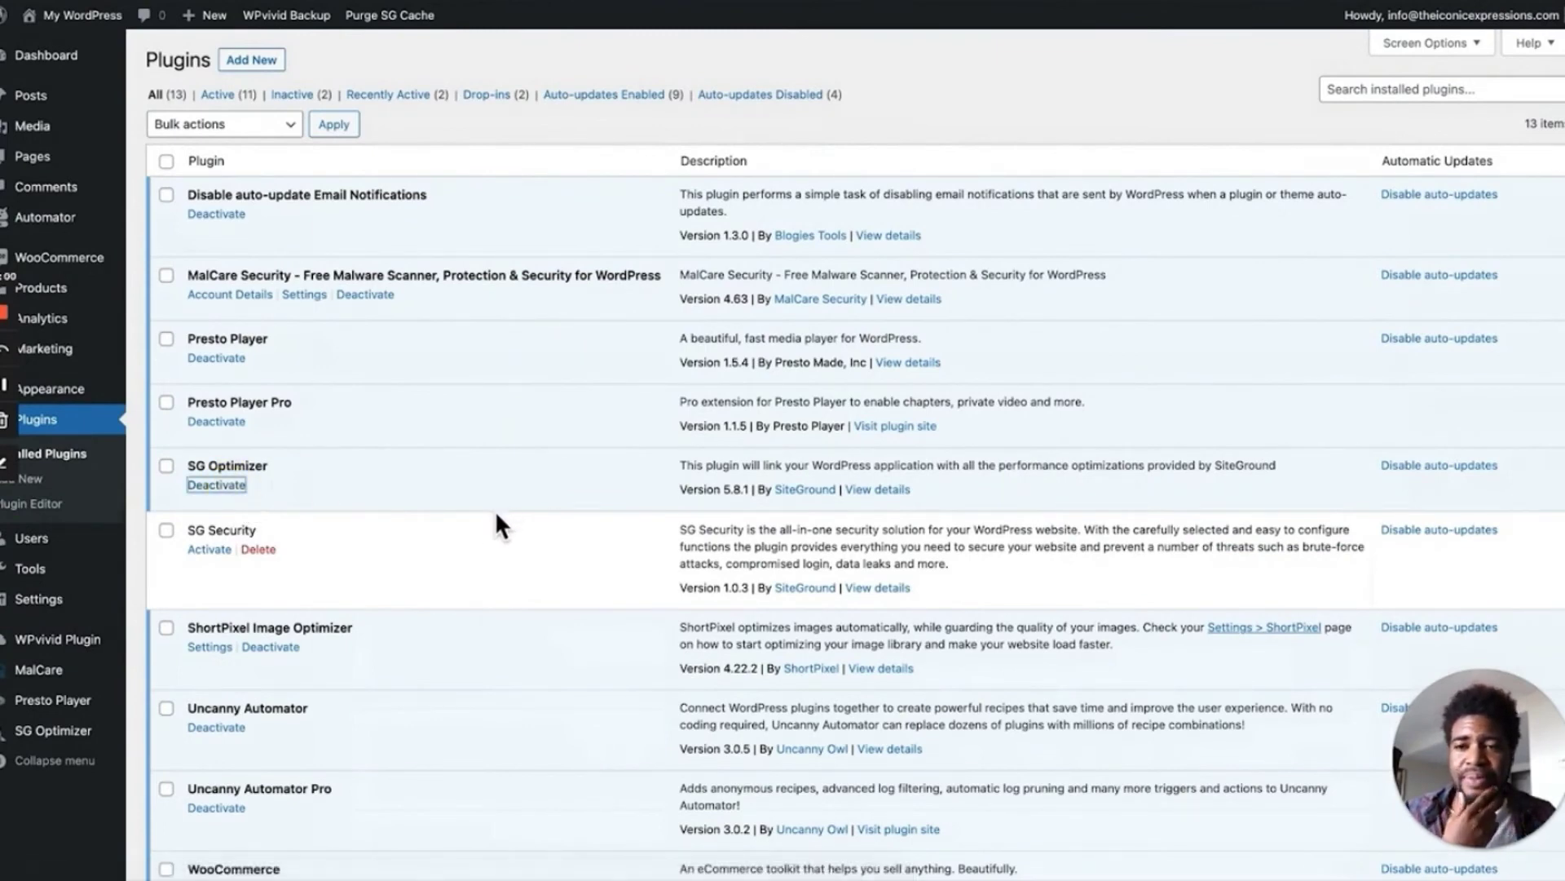
scroll(496, 512, down, 5)
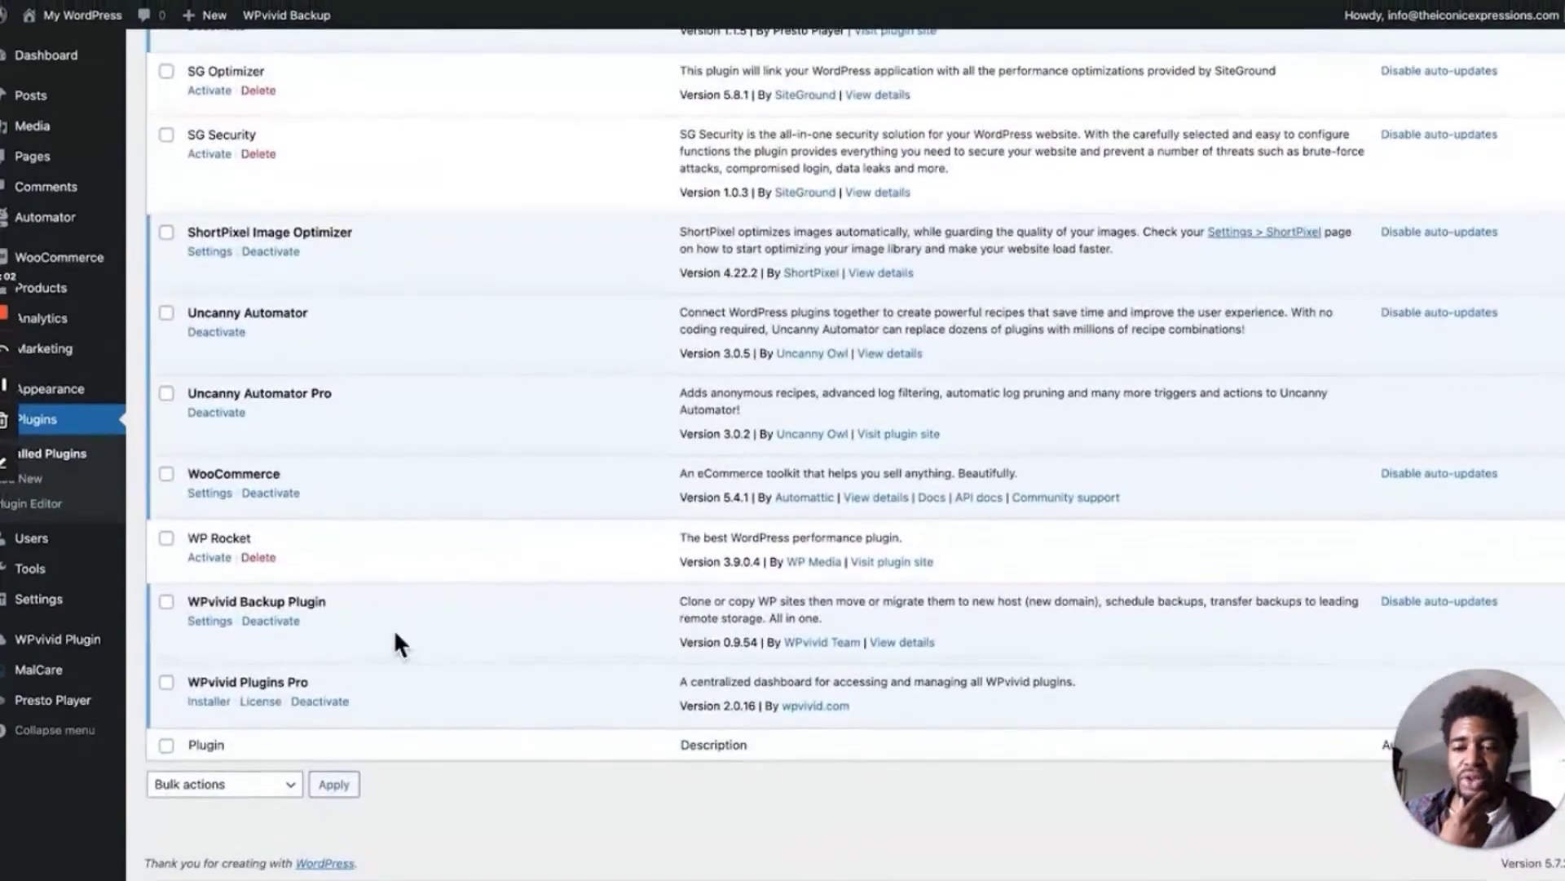
click(214, 560)
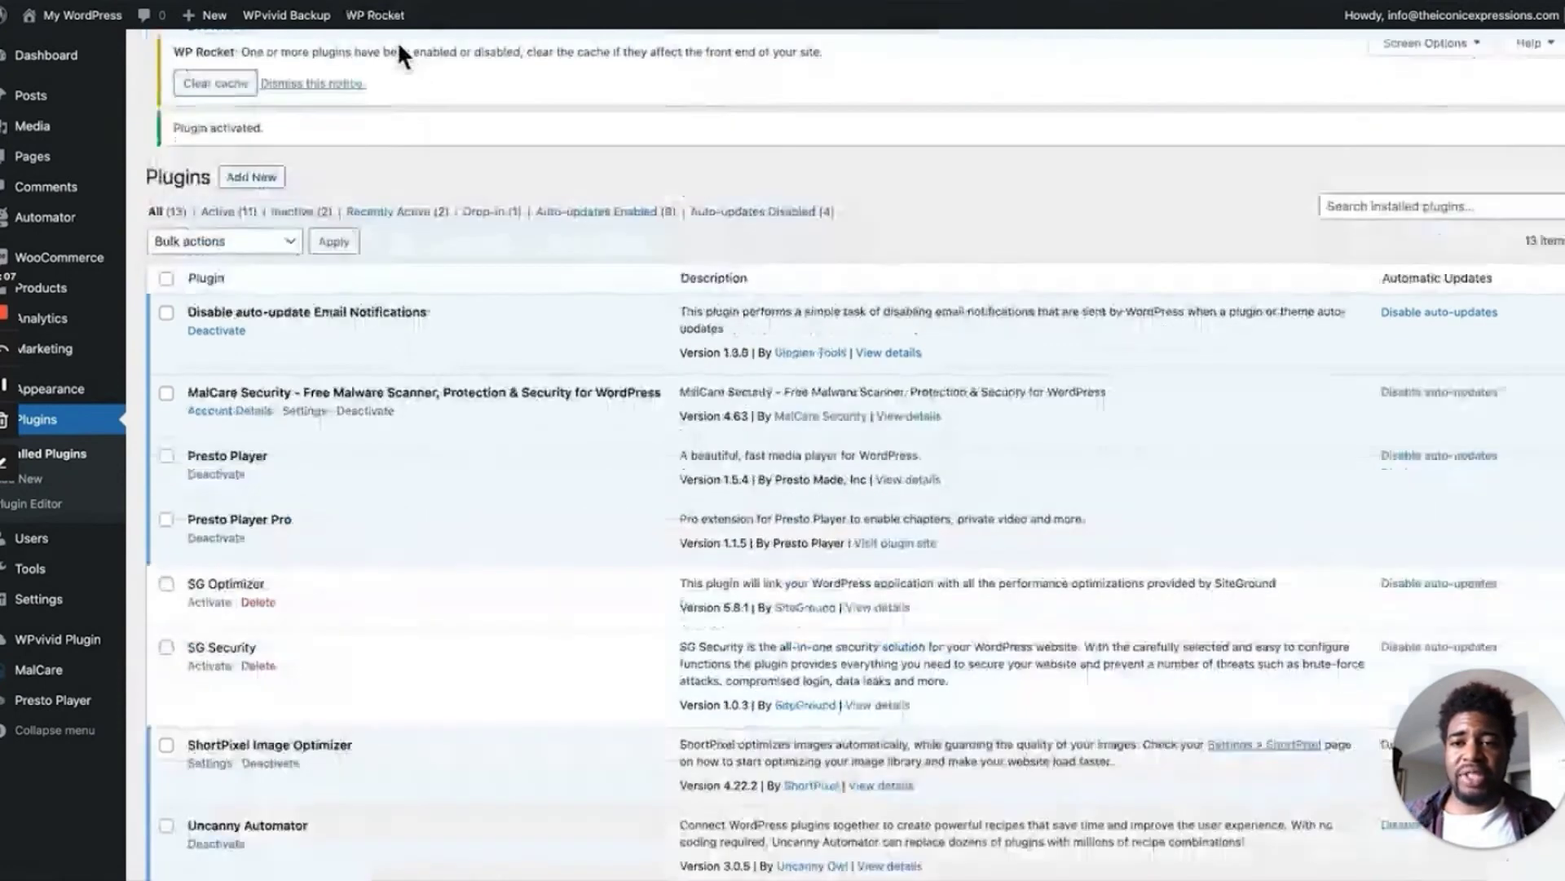
Open WP Rocket's settings page and look over its dashboard
mouse_move(394, 34)
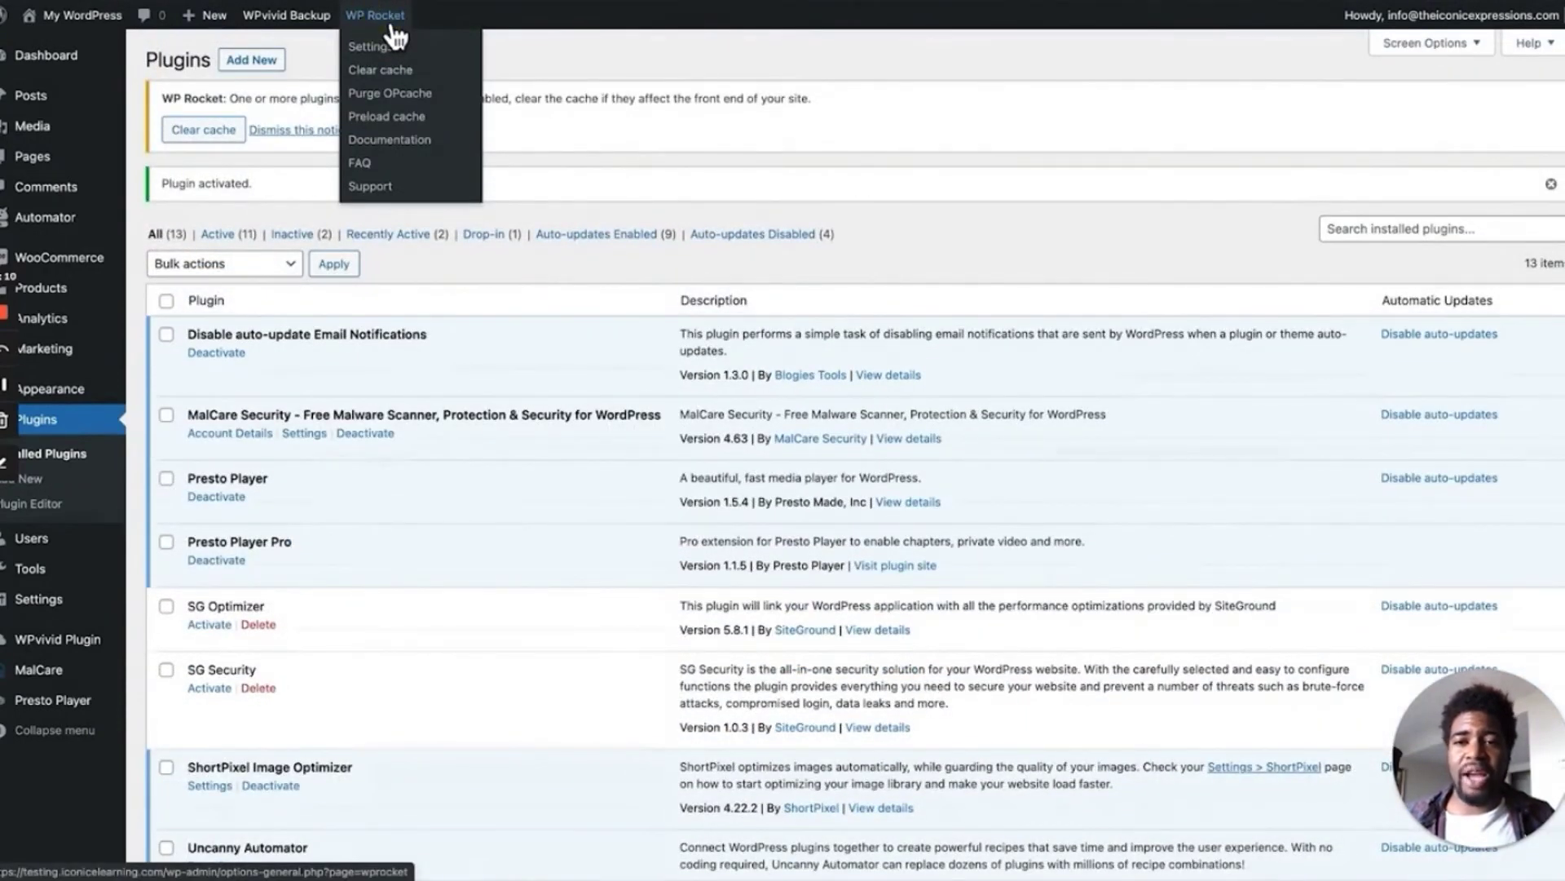
click(395, 37)
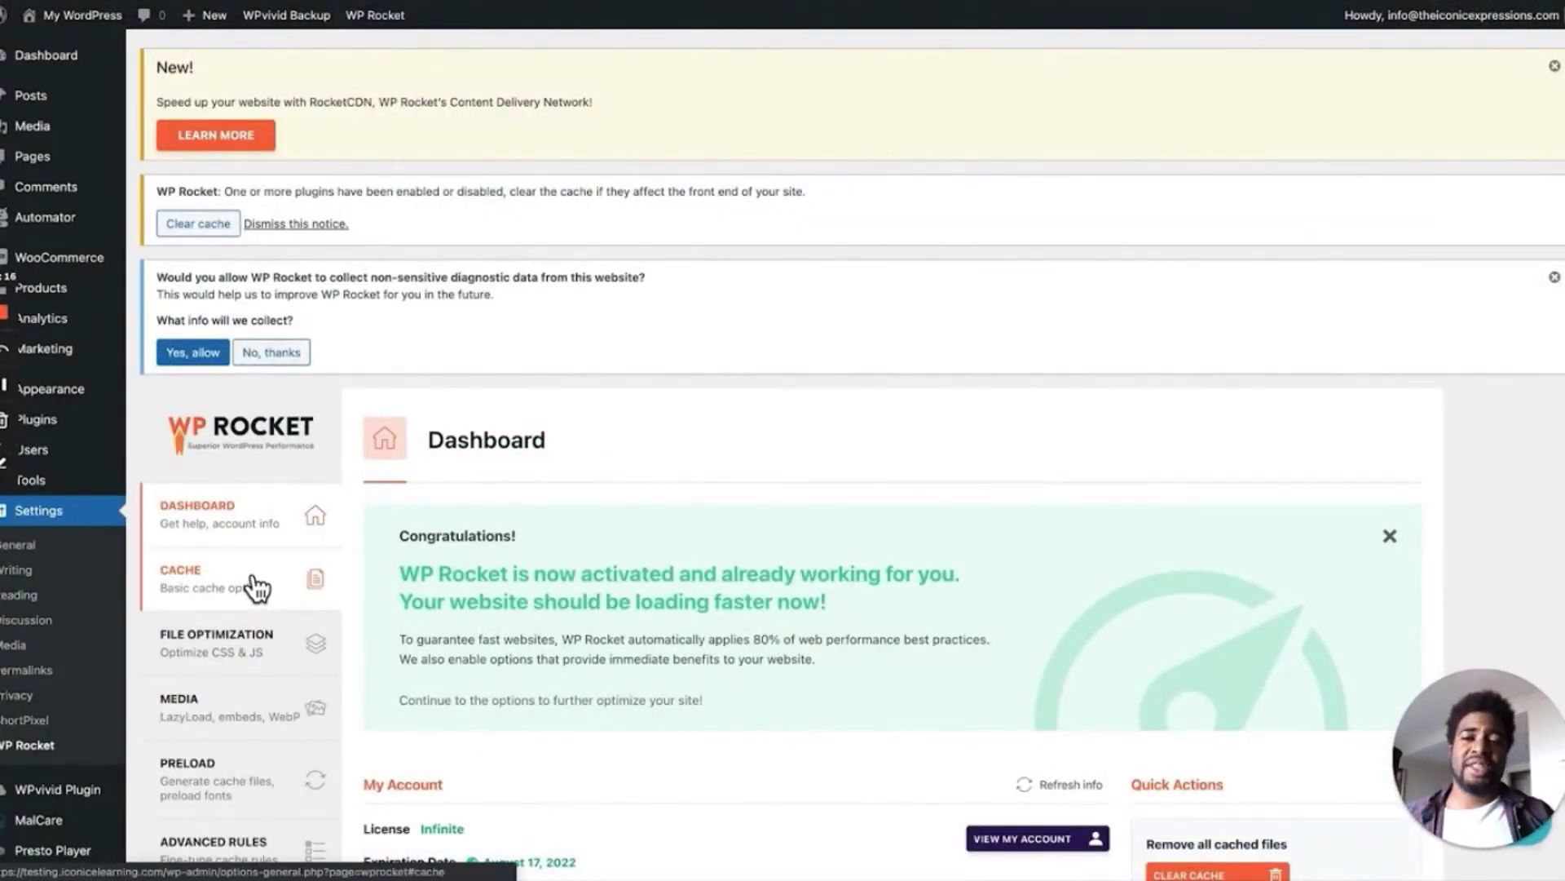
click(1555, 65)
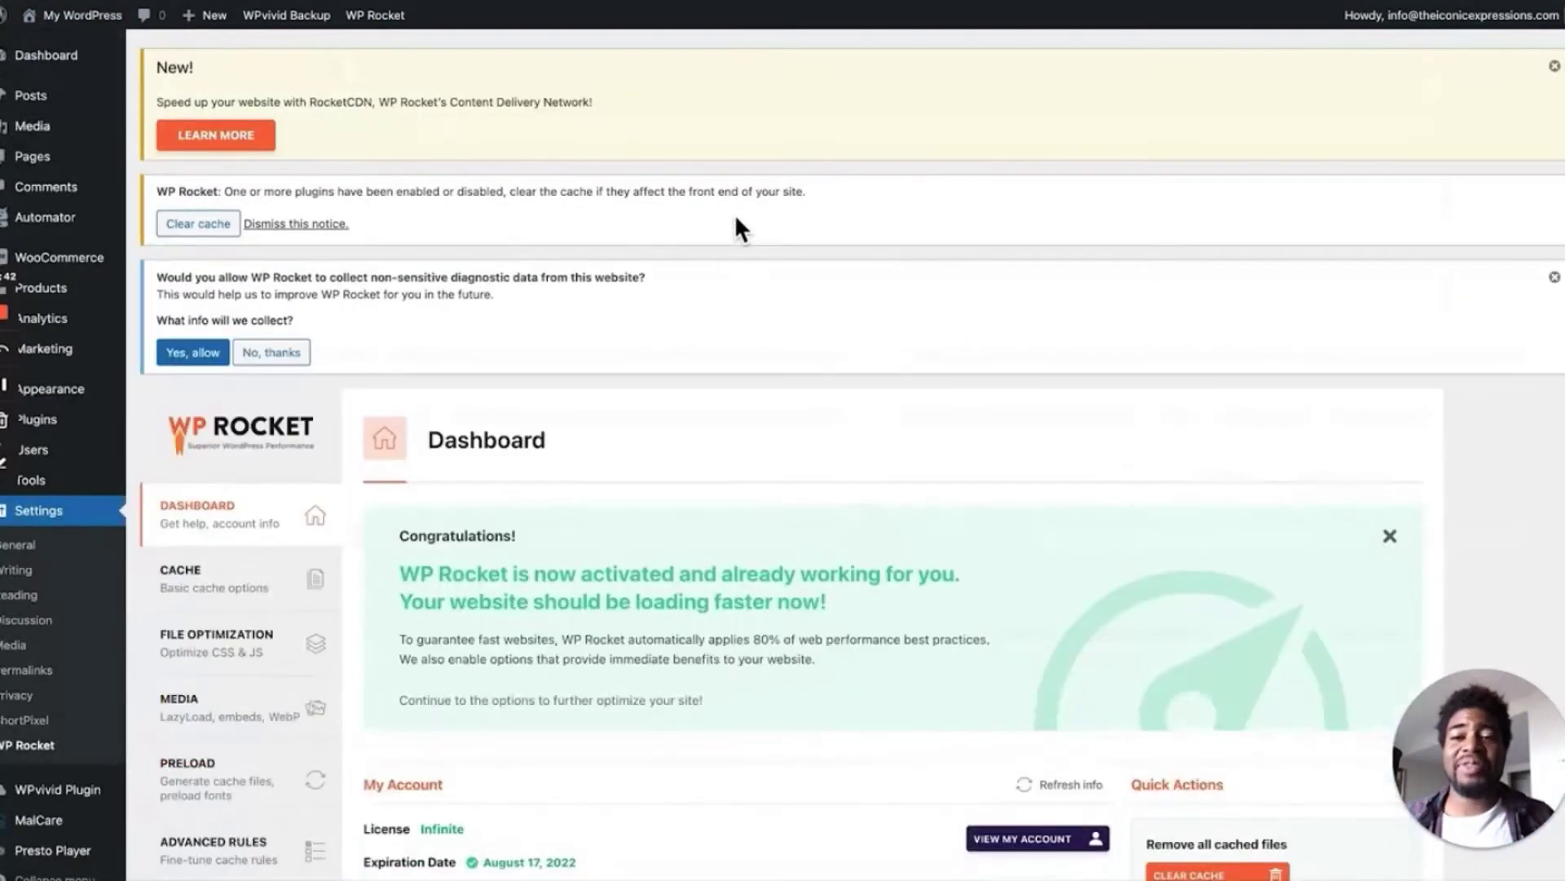
scroll(695, 217, down, 2)
scroll(681, 217, up, 2)
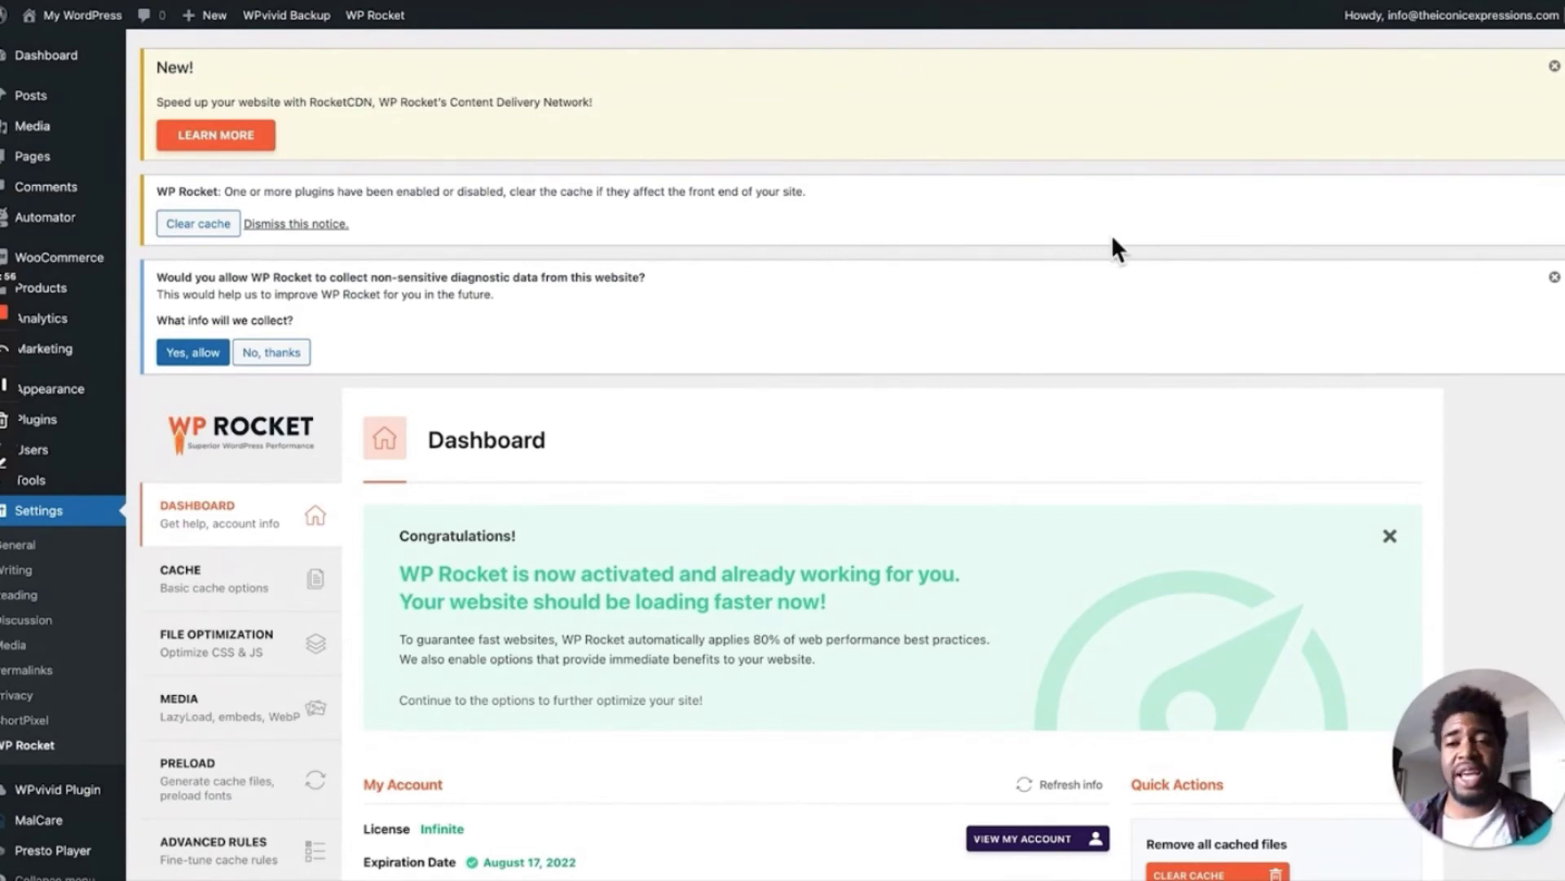
Dismiss the RocketCDN notice and review WP Rocket's basic cache options for mobile, user cache and lifespan
click(1554, 67)
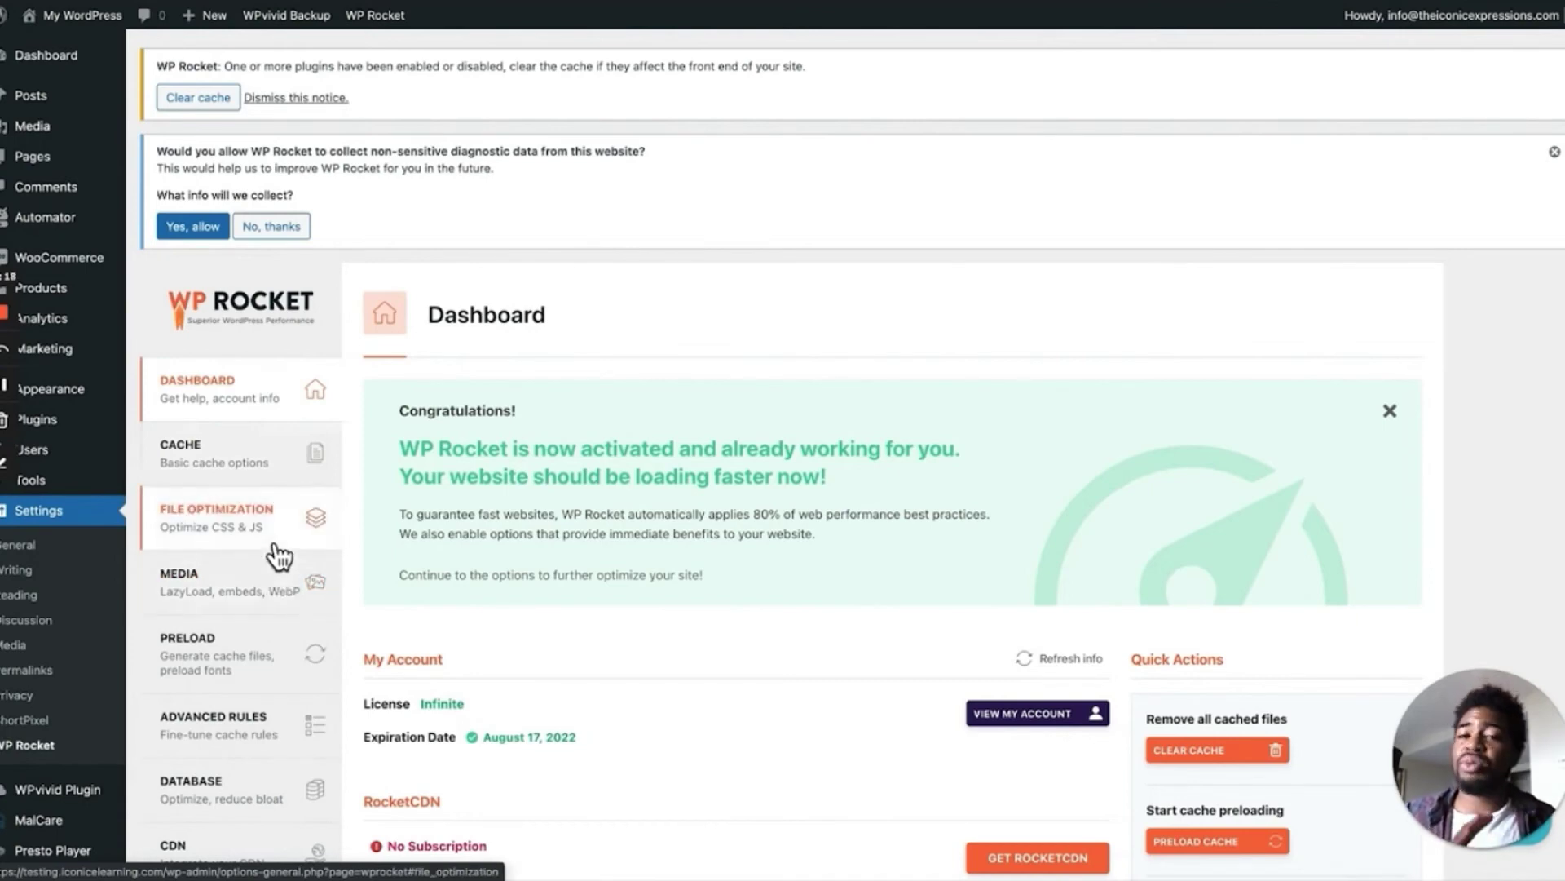
click(278, 480)
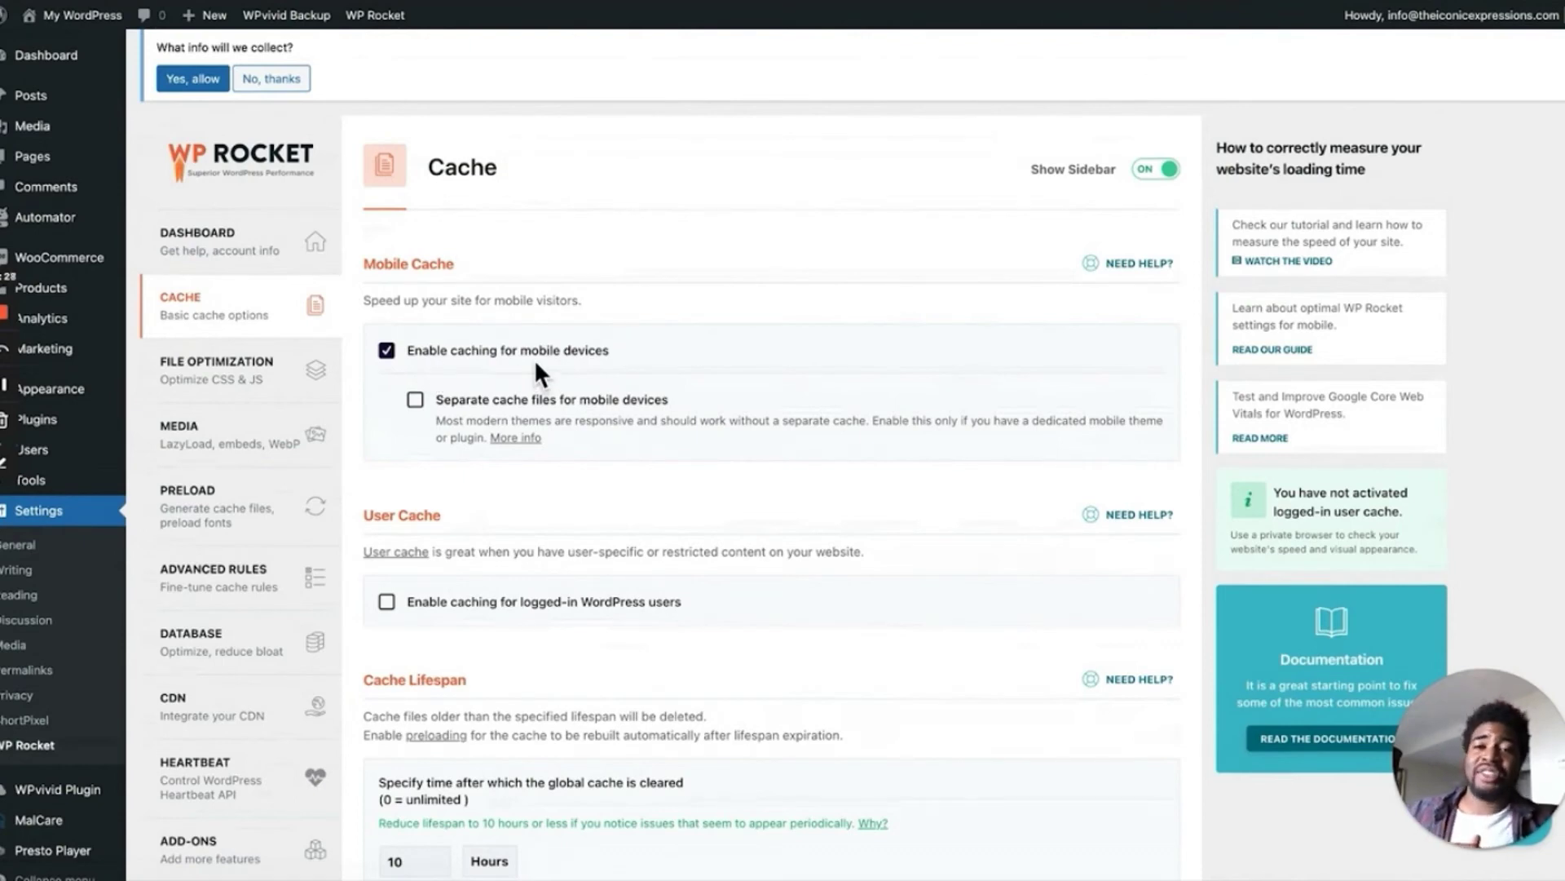
scroll(522, 355, down, 5)
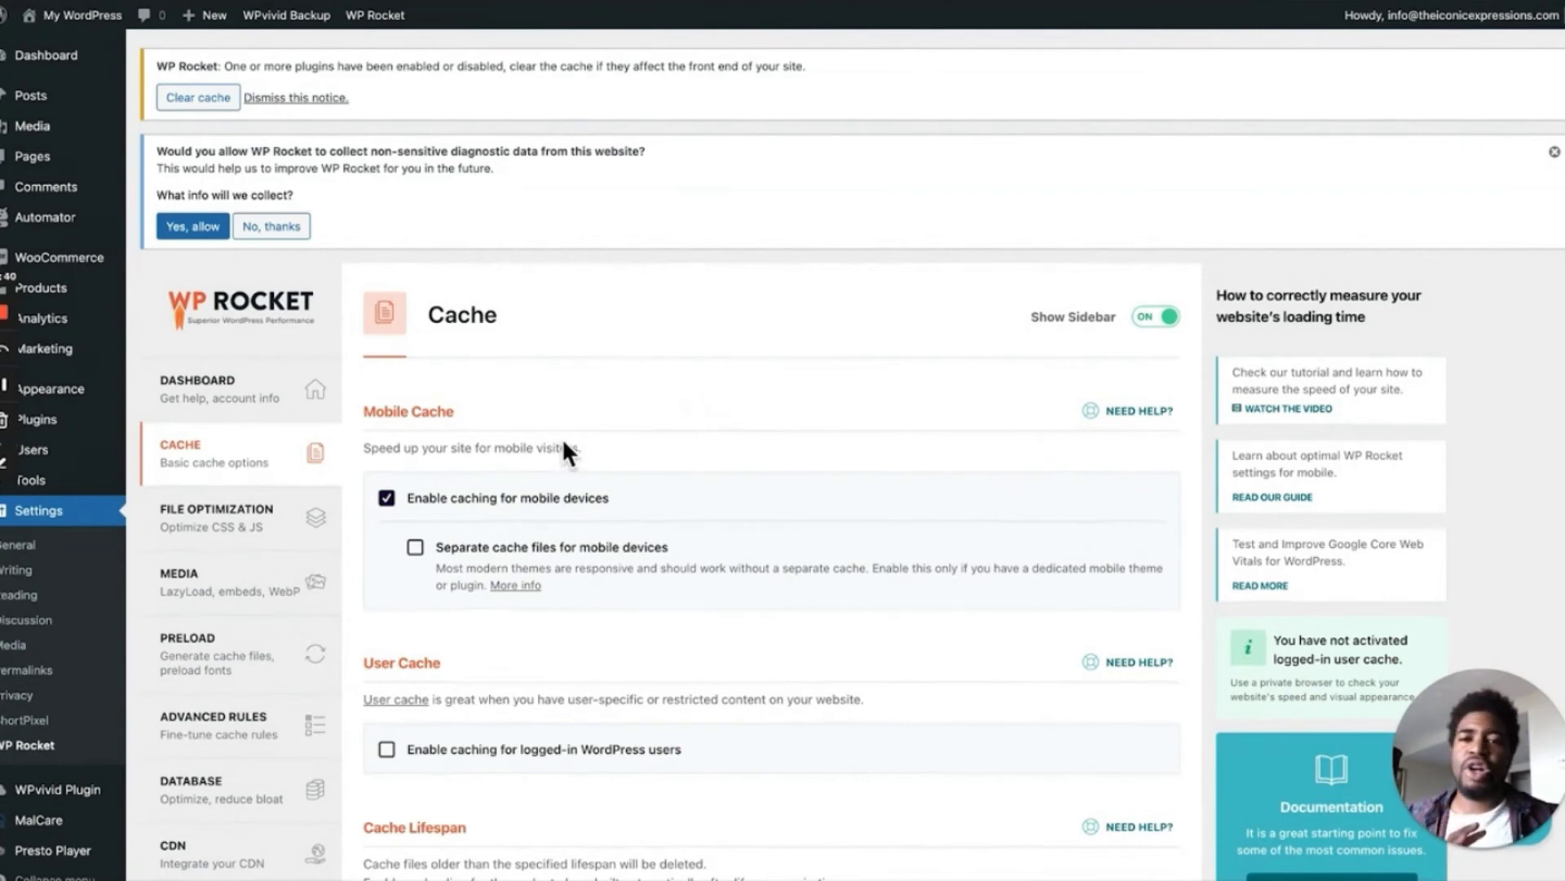
Search the plugins available to add for "caching"
mouse_move(104, 423)
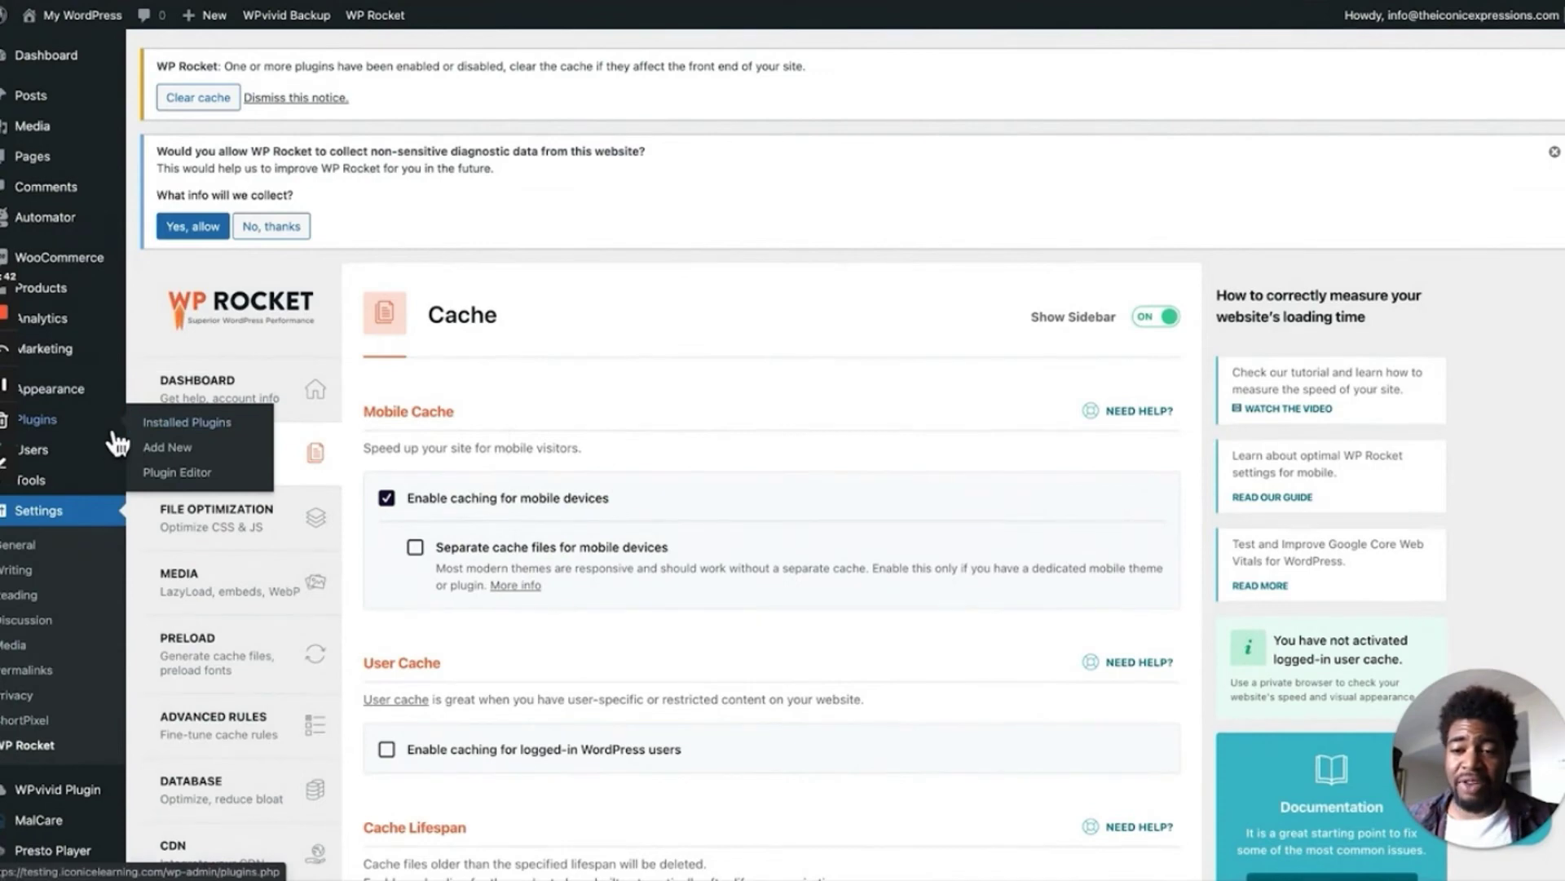
click(190, 455)
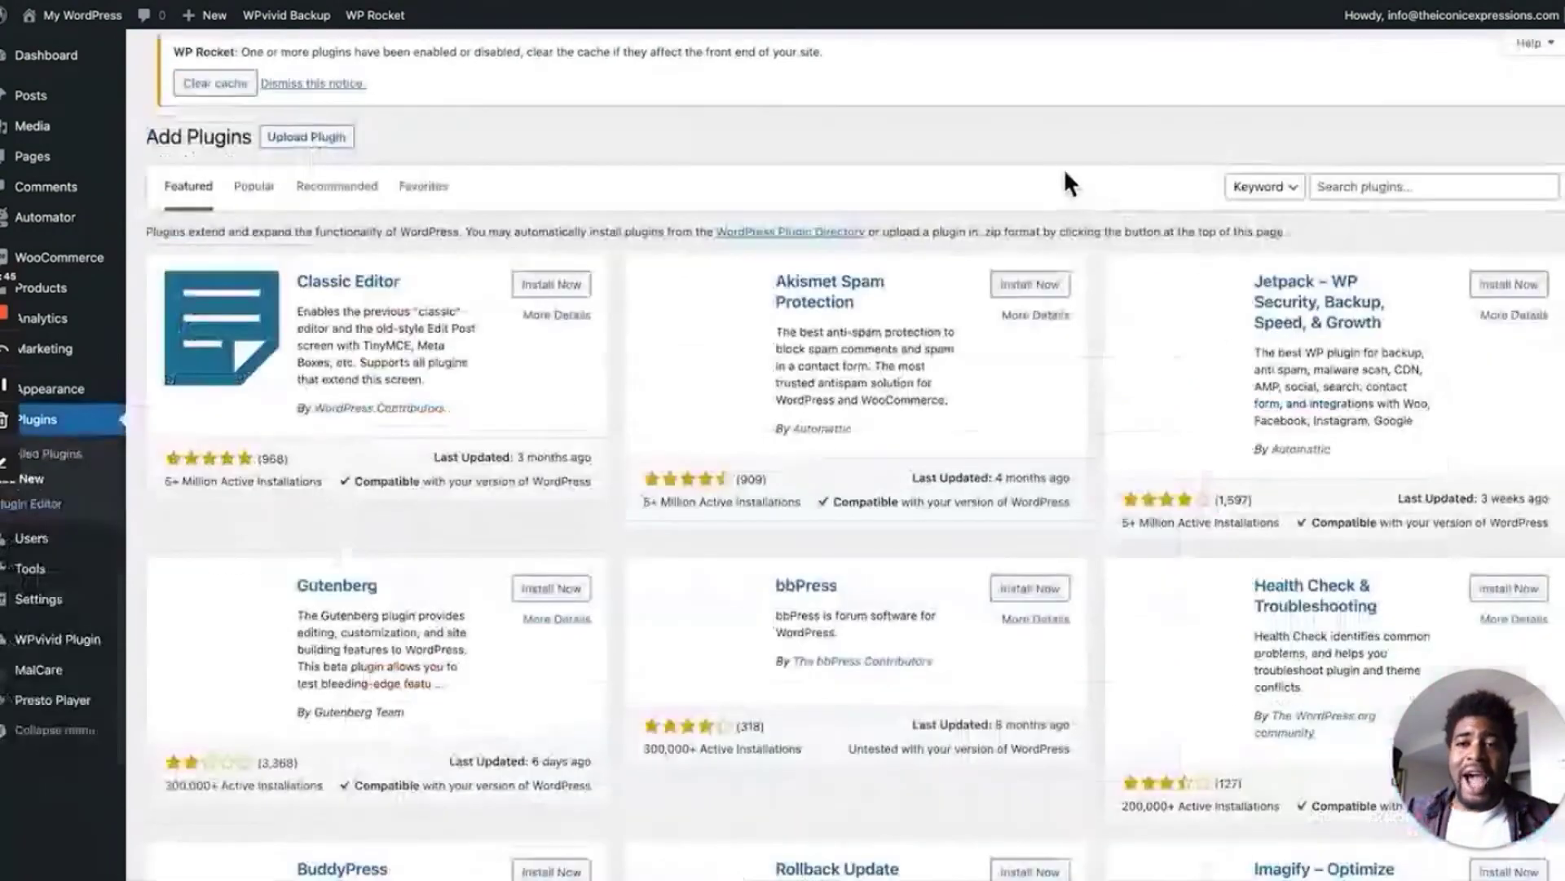
click(1329, 195)
text(cha)
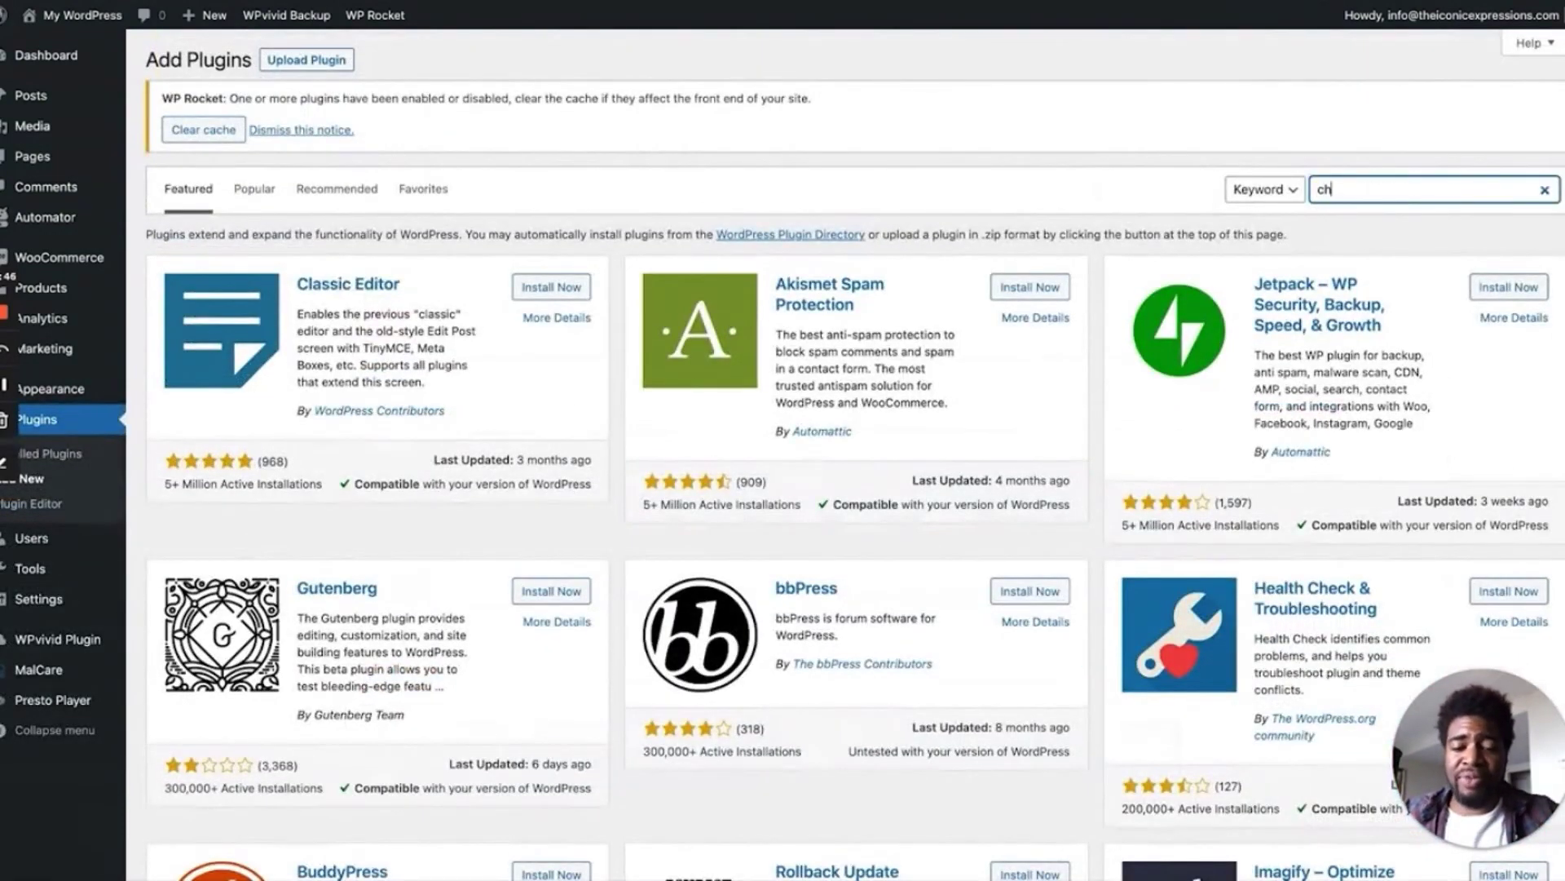
key(BackSpace)
key(BackSpace)
text(aching)
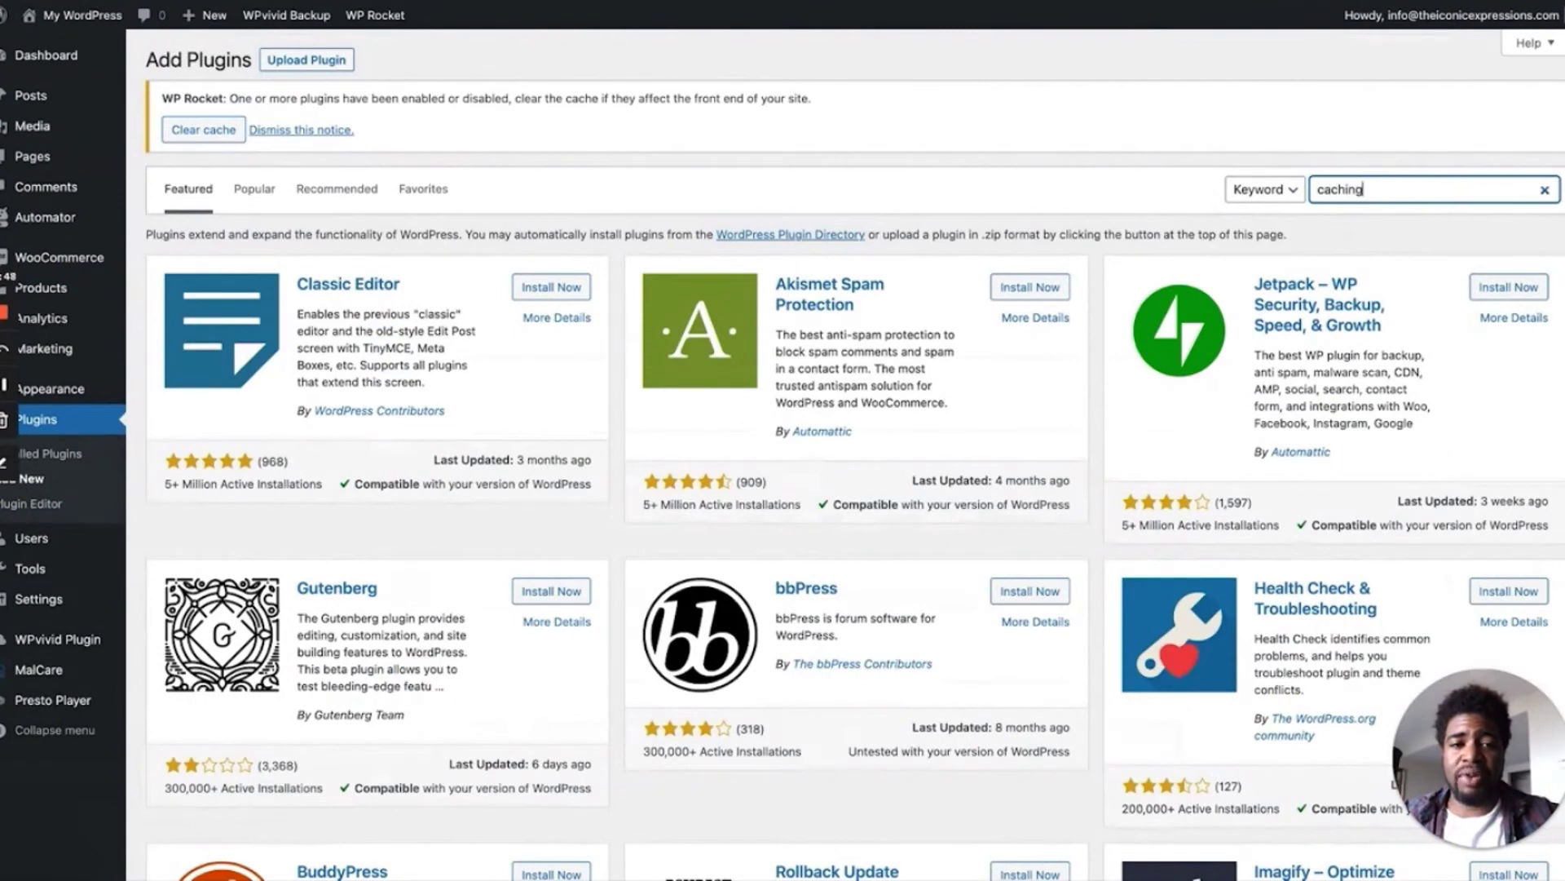
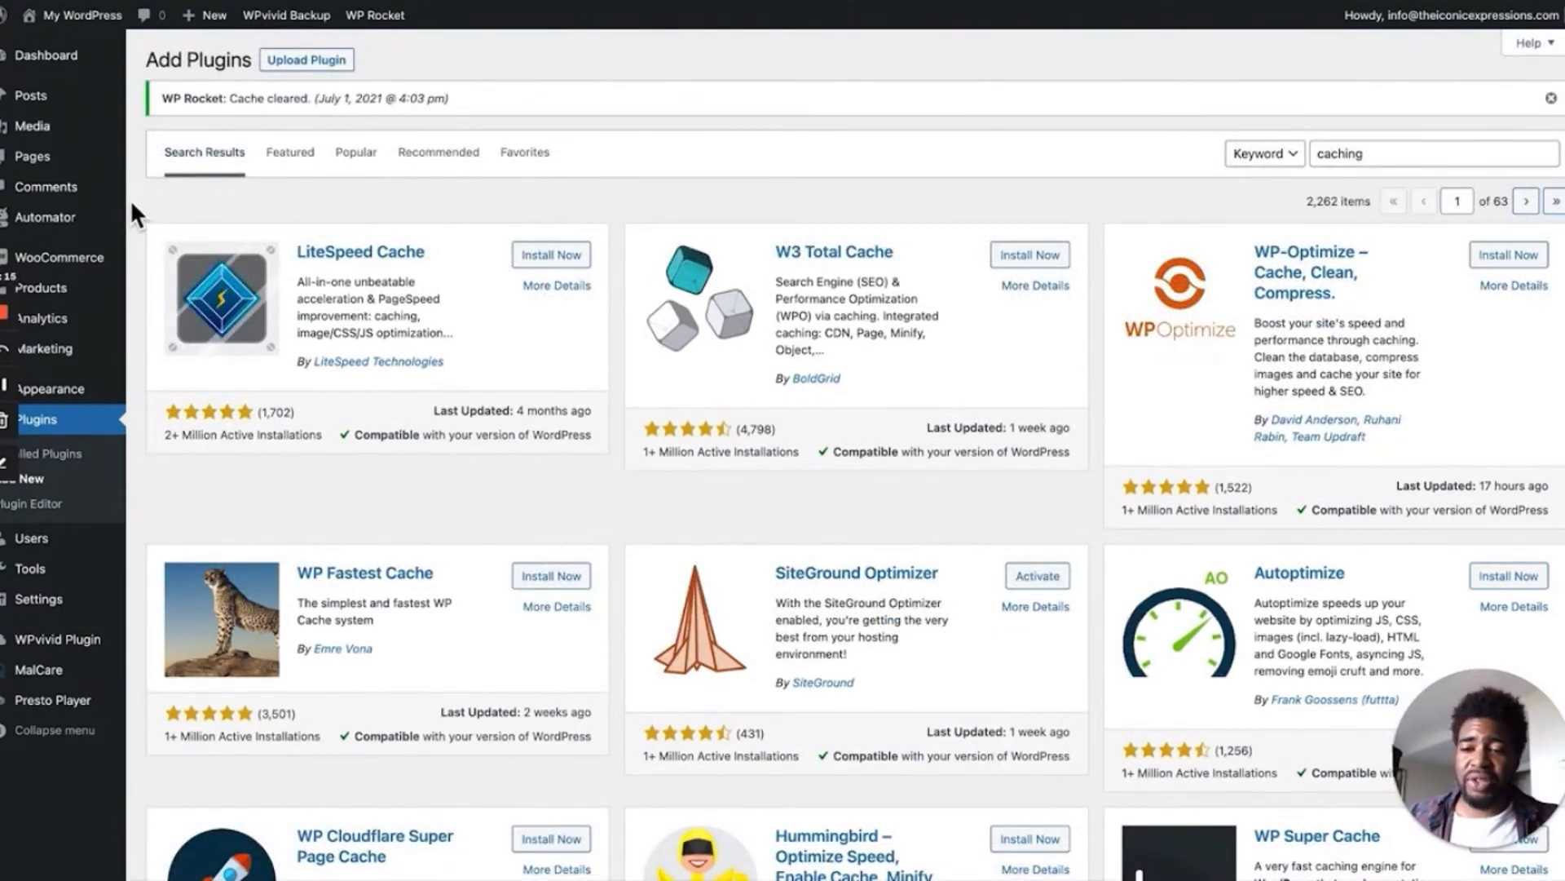
Save the ShortPixel settings and open the bulk image optimization page to check the optimization status
mouse_move(122, 217)
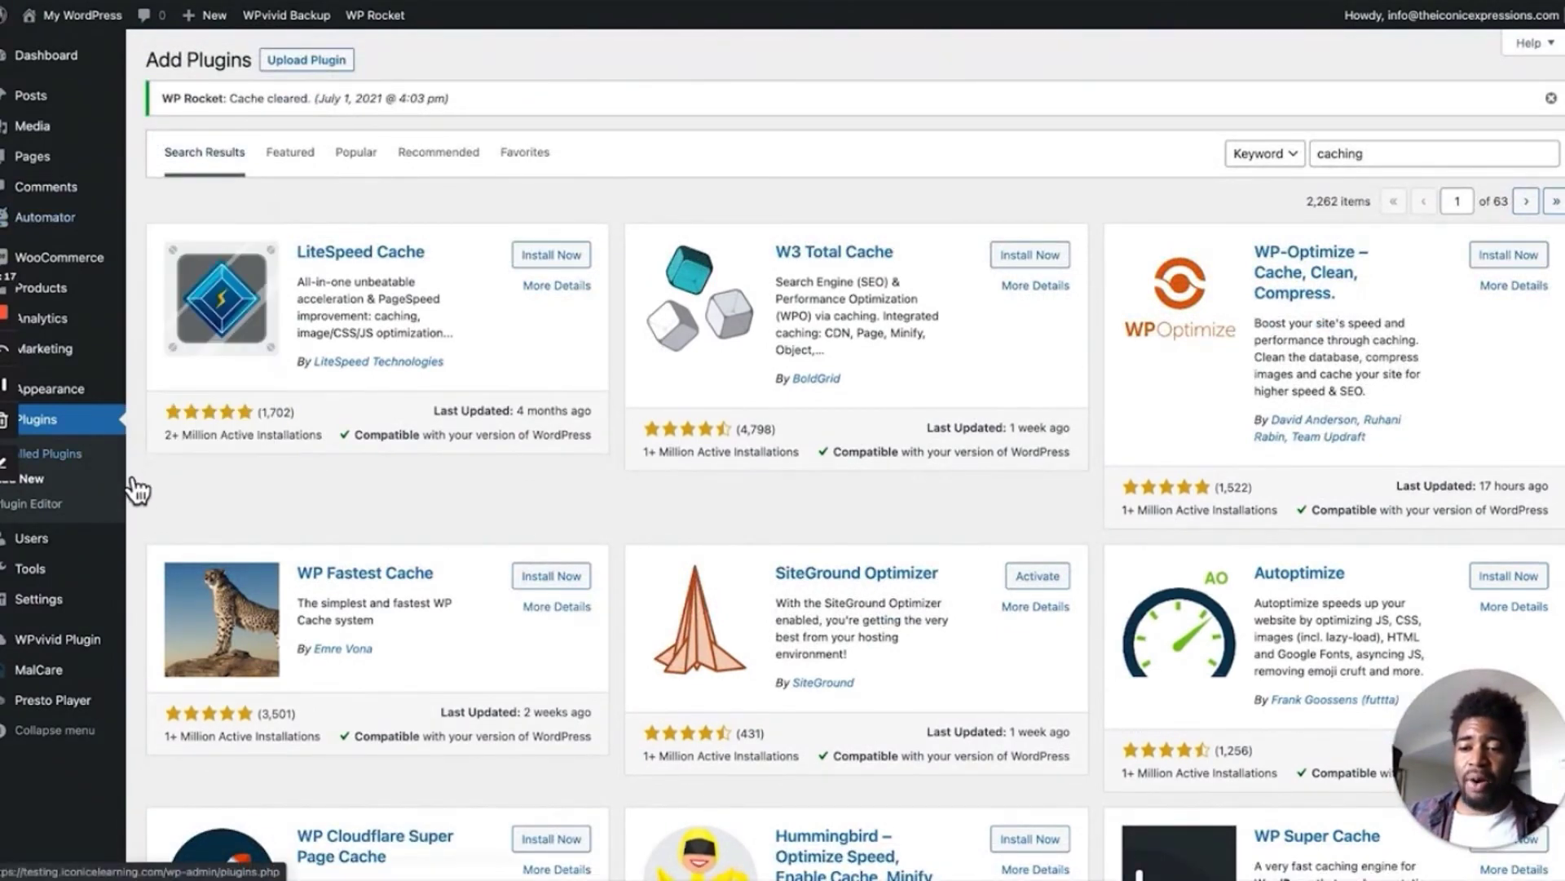
mouse_move(96, 618)
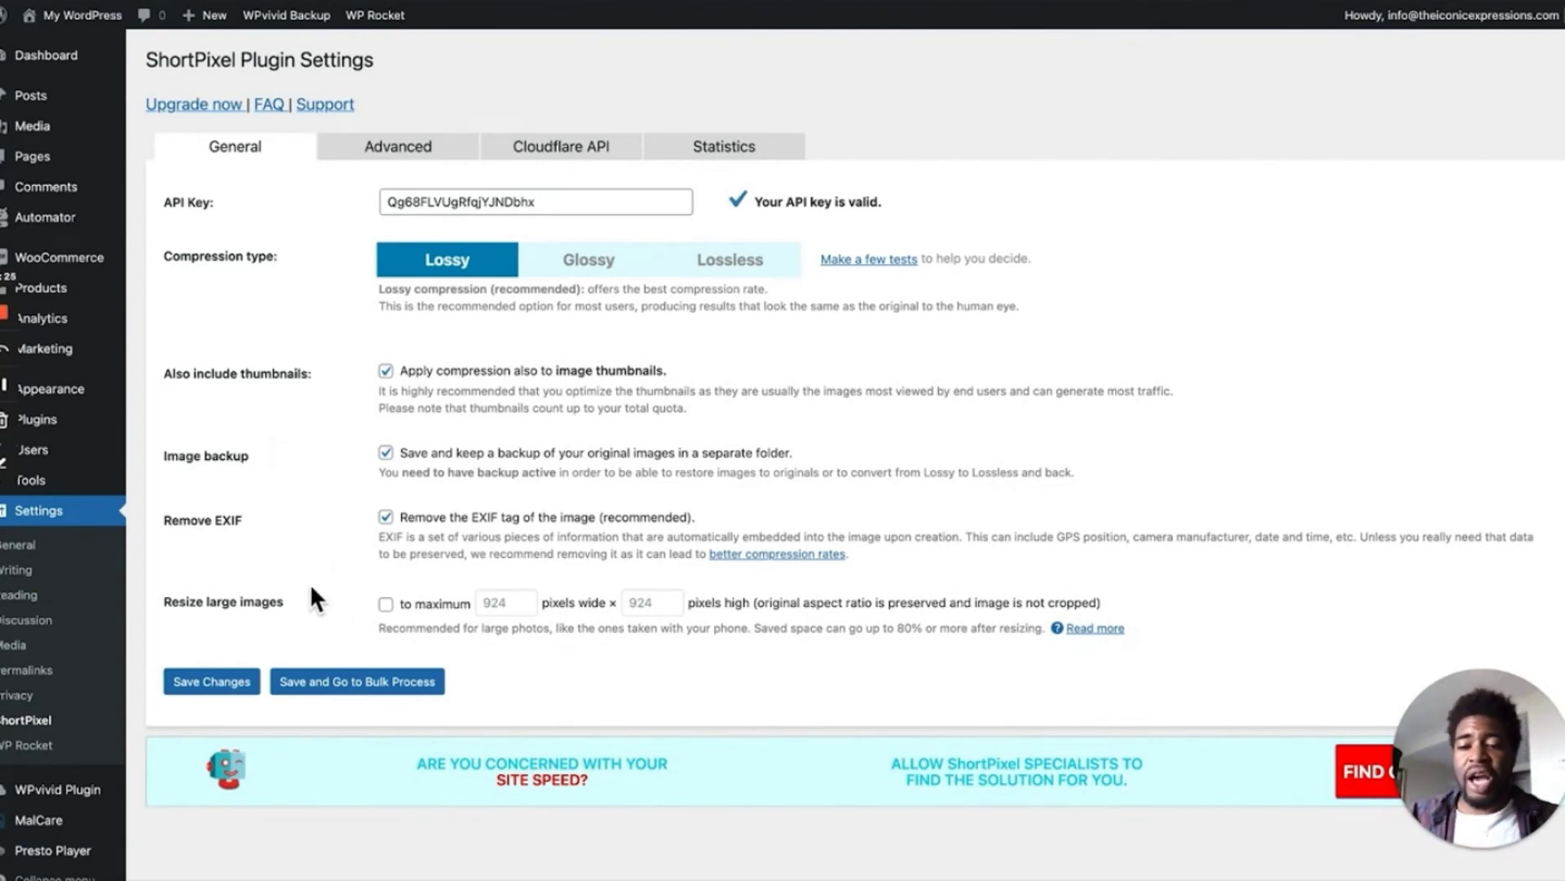
click(344, 689)
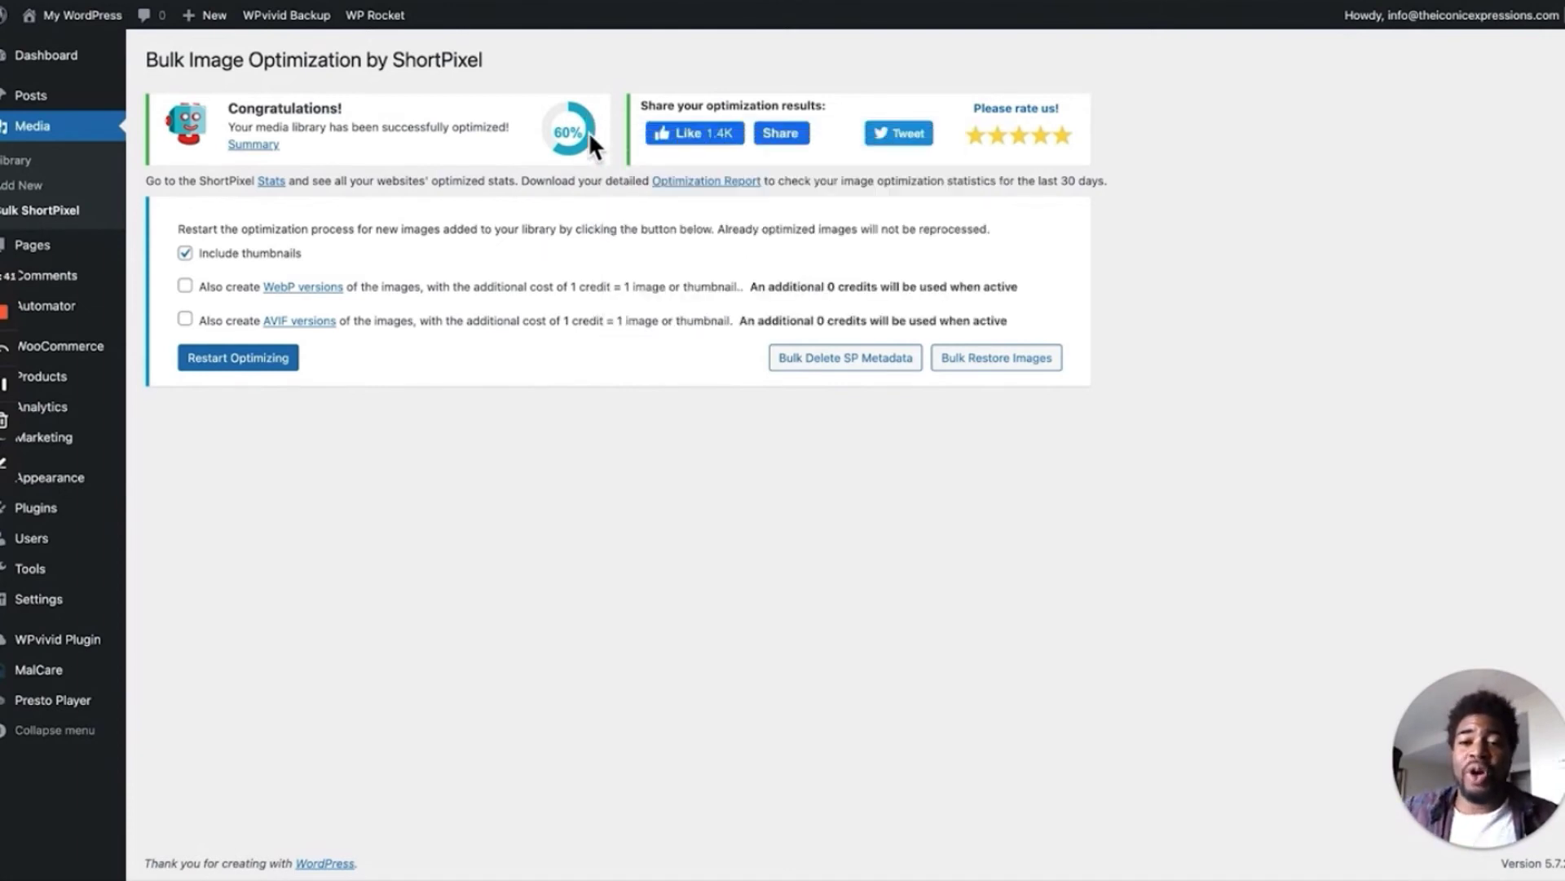
mouse_move(568, 135)
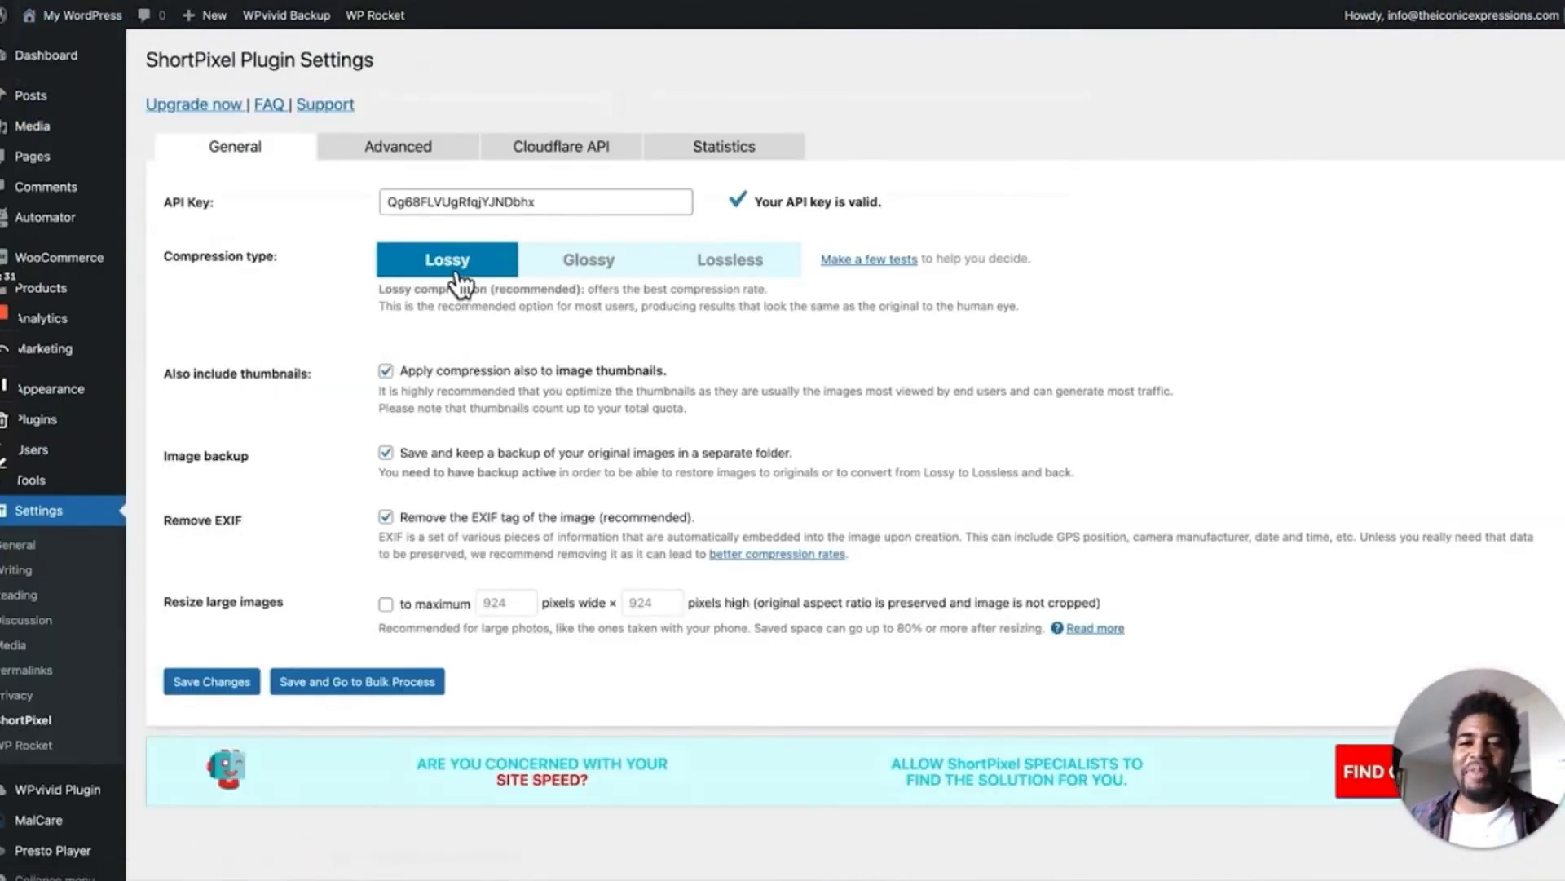
Try the Lossless and Glossy compression types in ShortPixel, then return the setting to Lossy
mouse_move(472, 290)
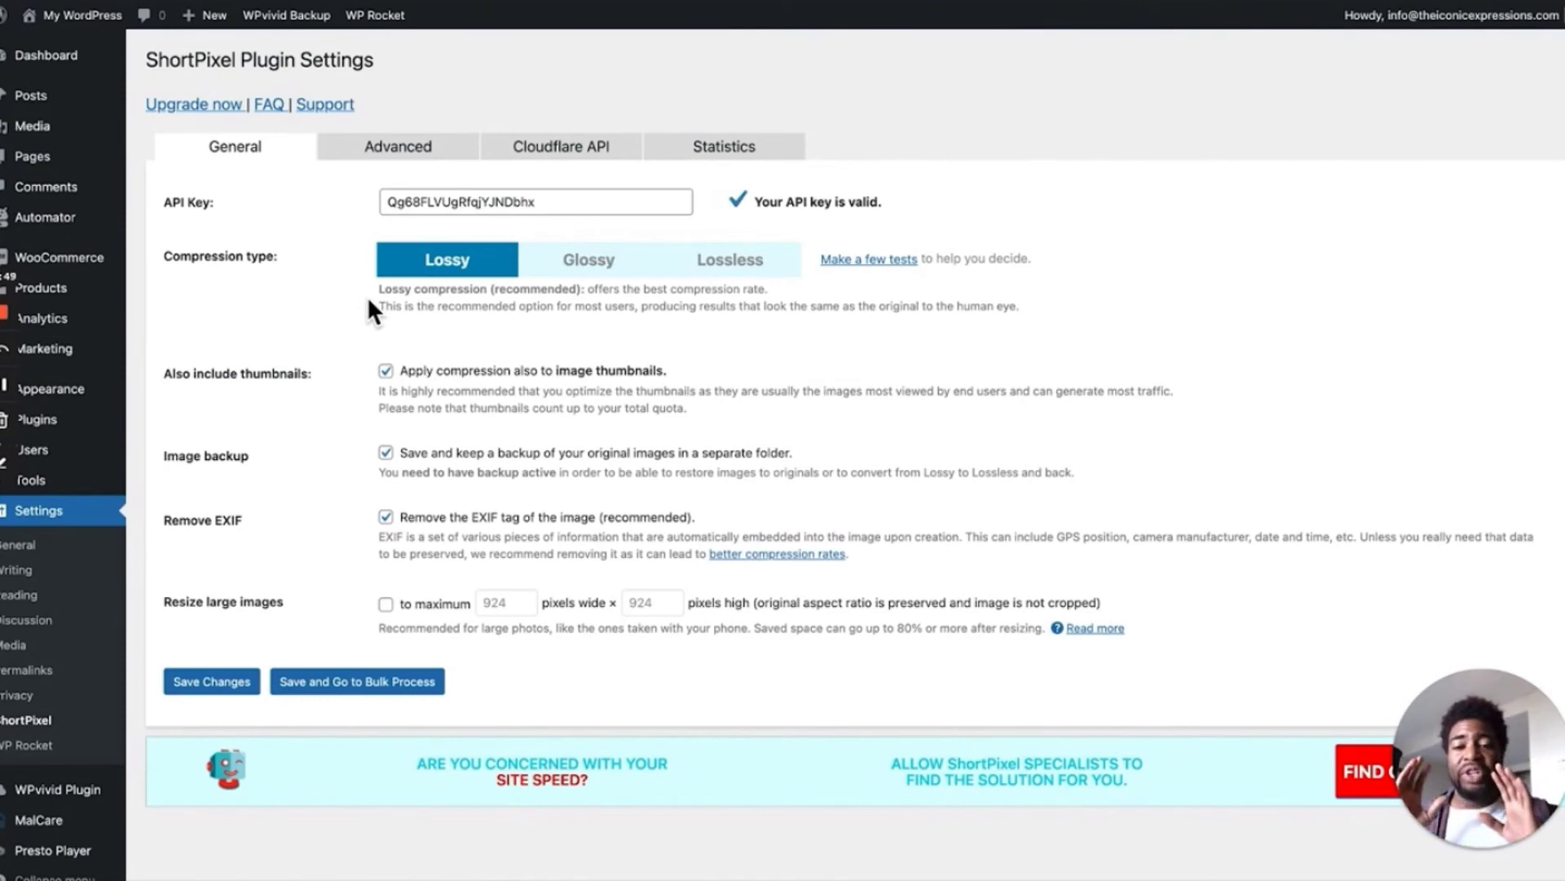
click(733, 263)
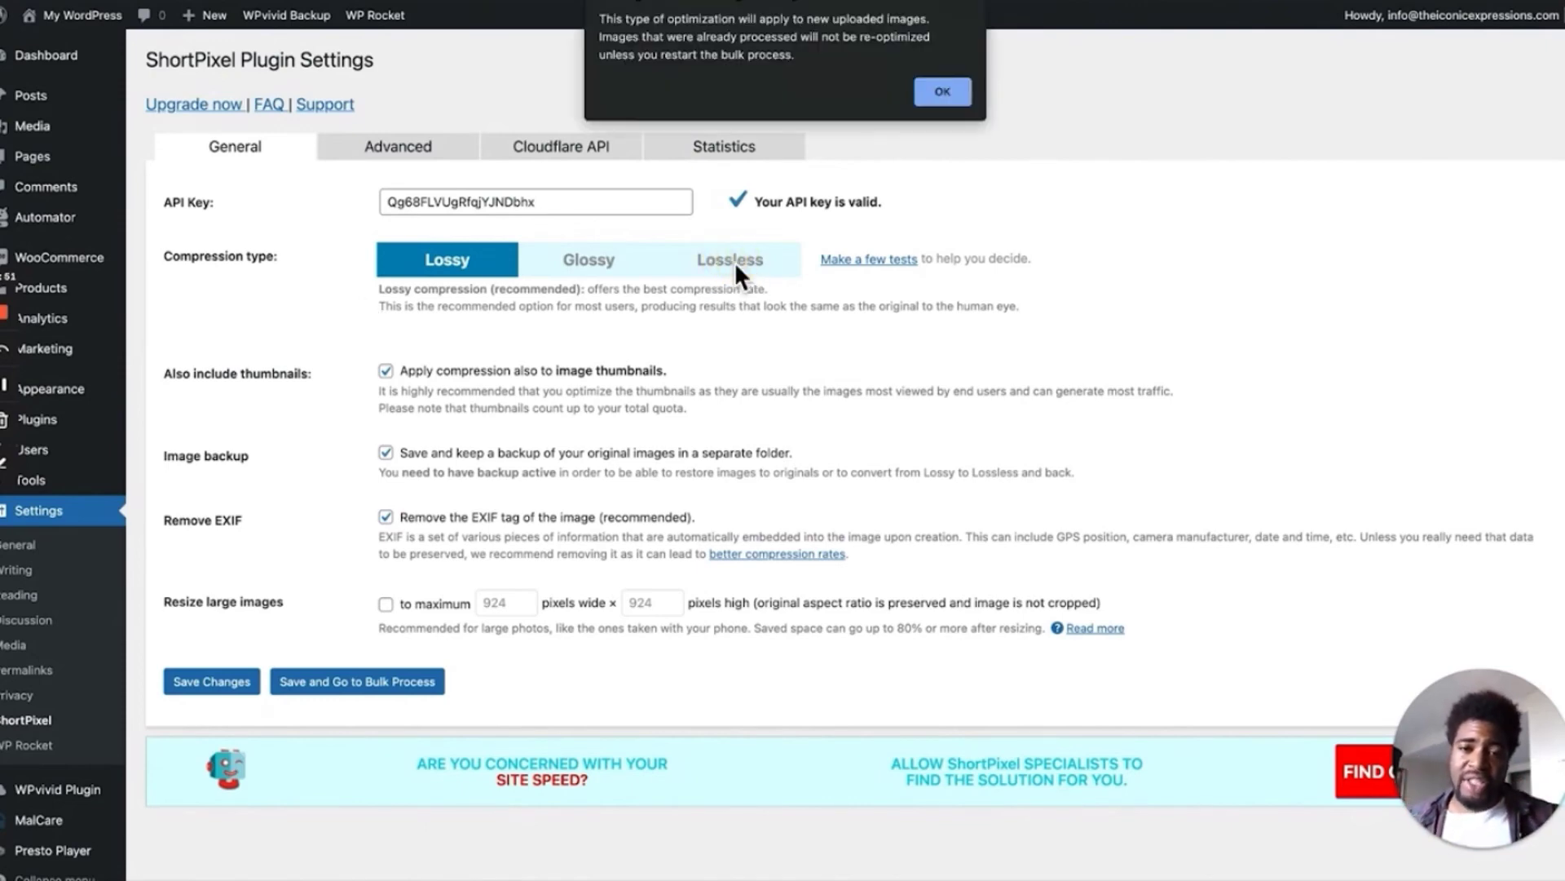
click(942, 93)
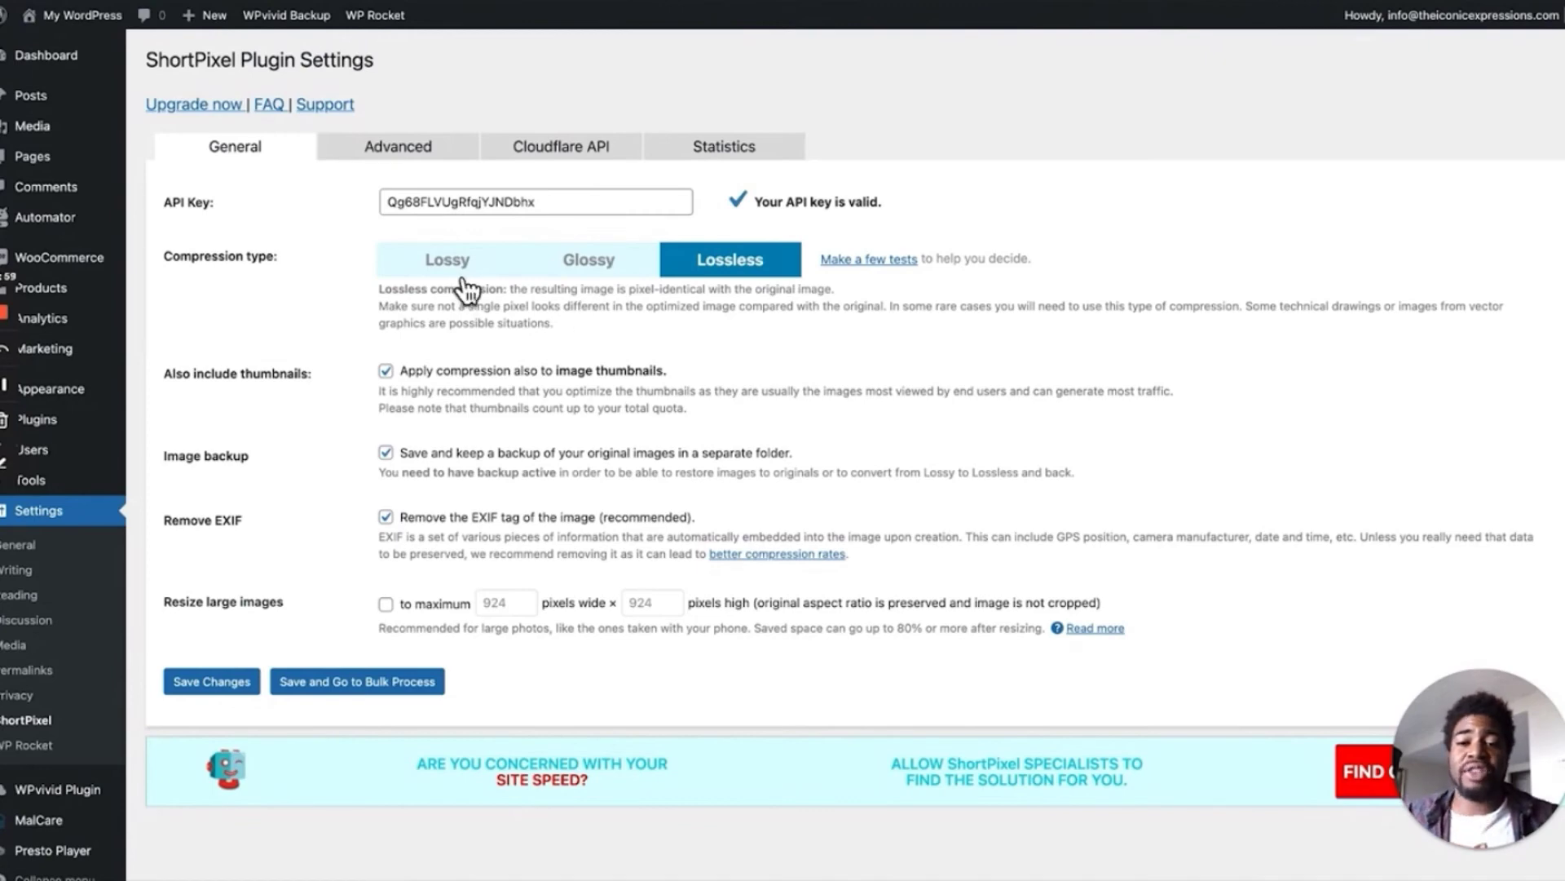
mouse_move(622, 290)
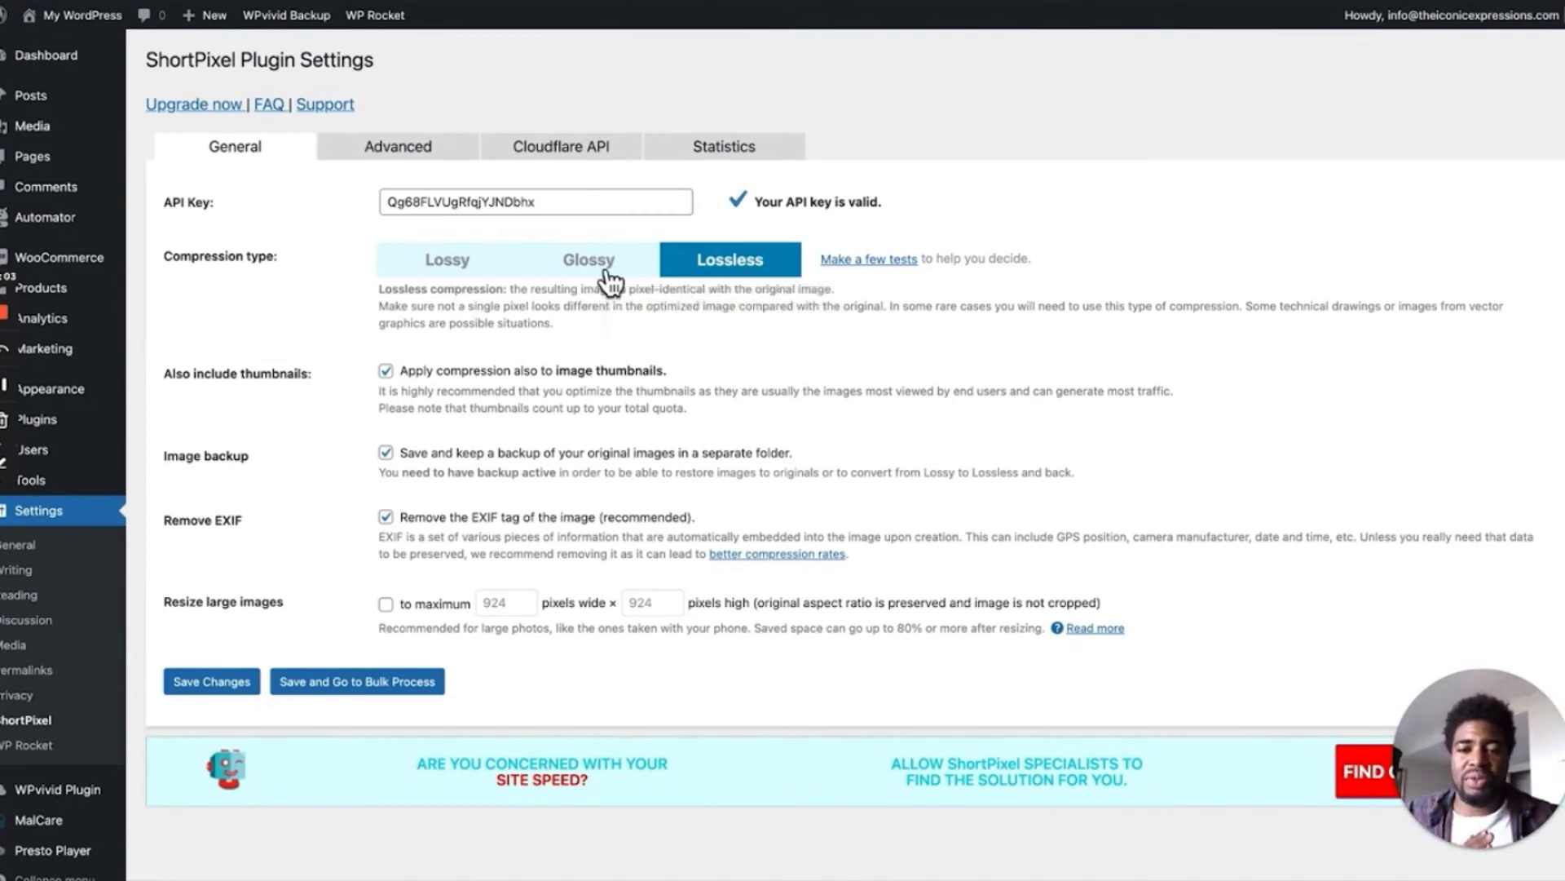
click(593, 265)
click(458, 266)
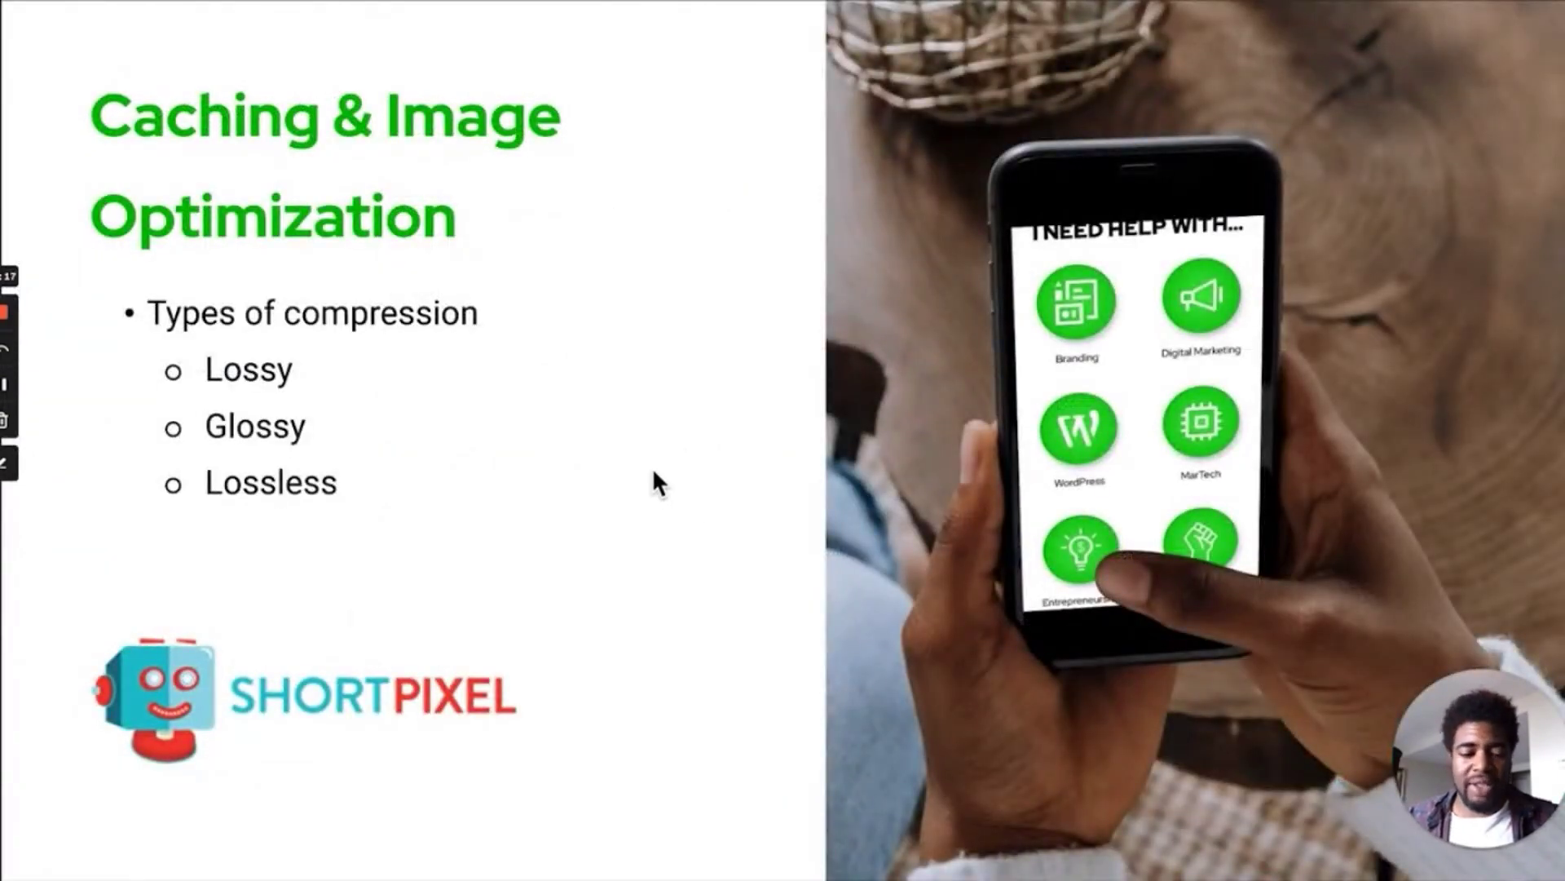
key(Right)
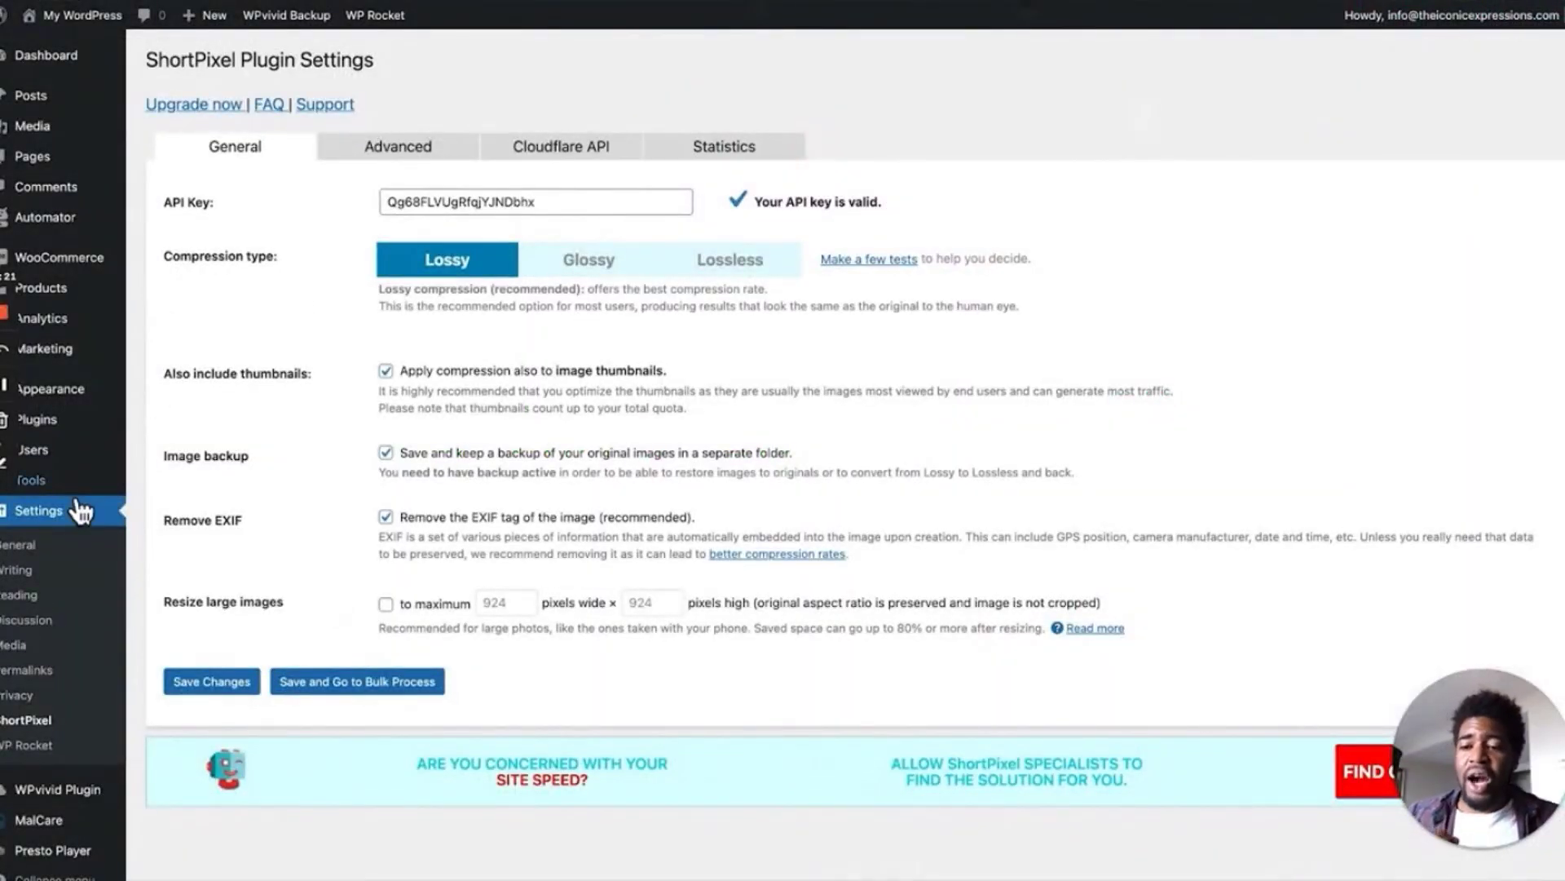
Open the MalCare dashboard and look over its site health overview and traffic requests
scroll(82, 505, down, 1)
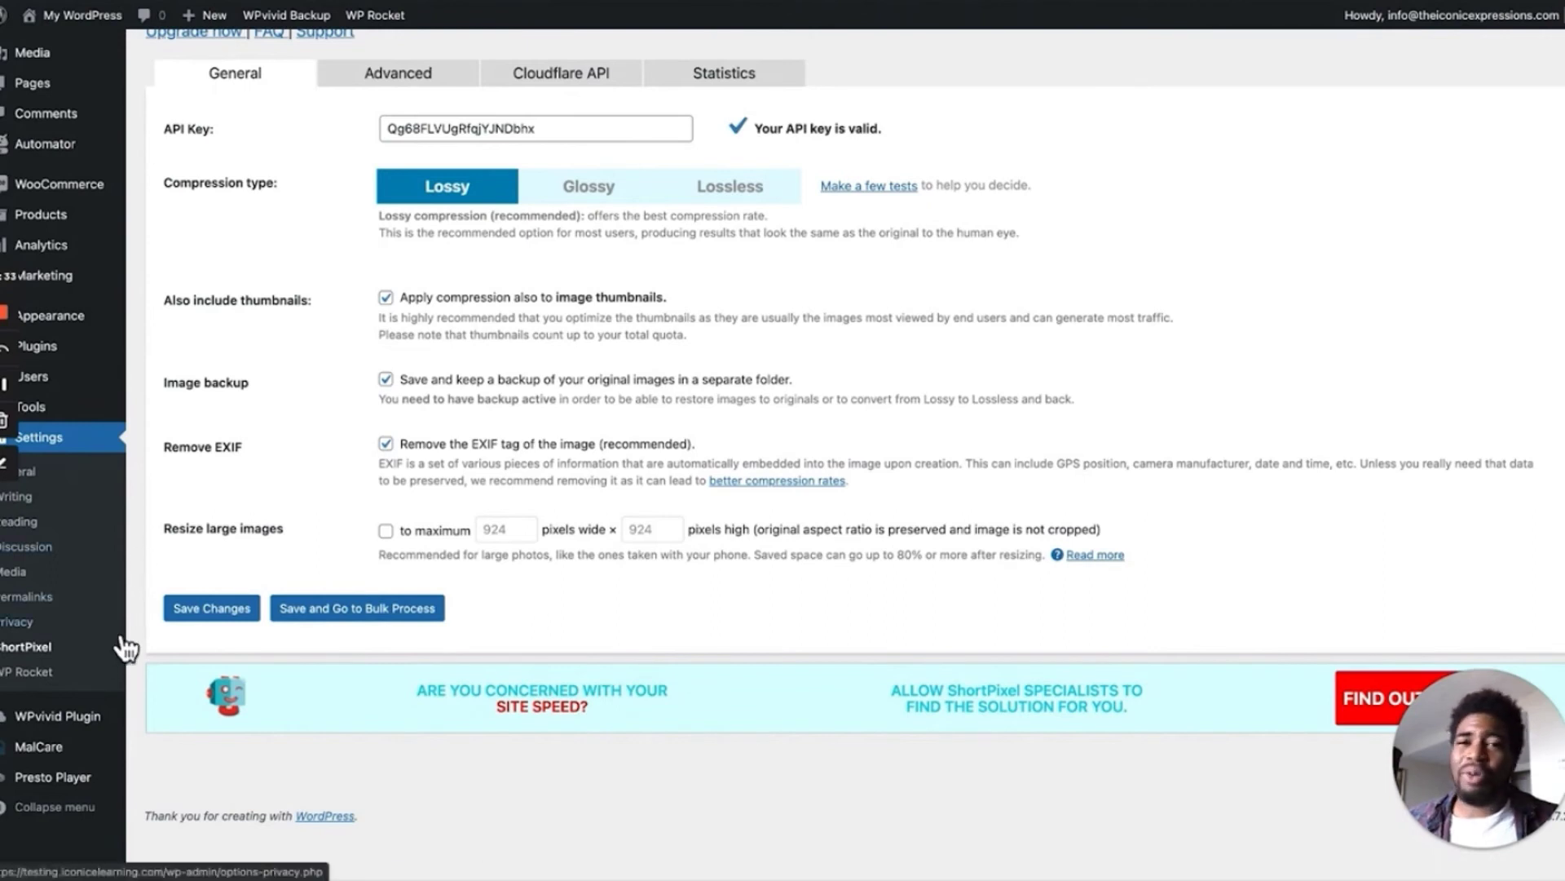
mouse_move(118, 367)
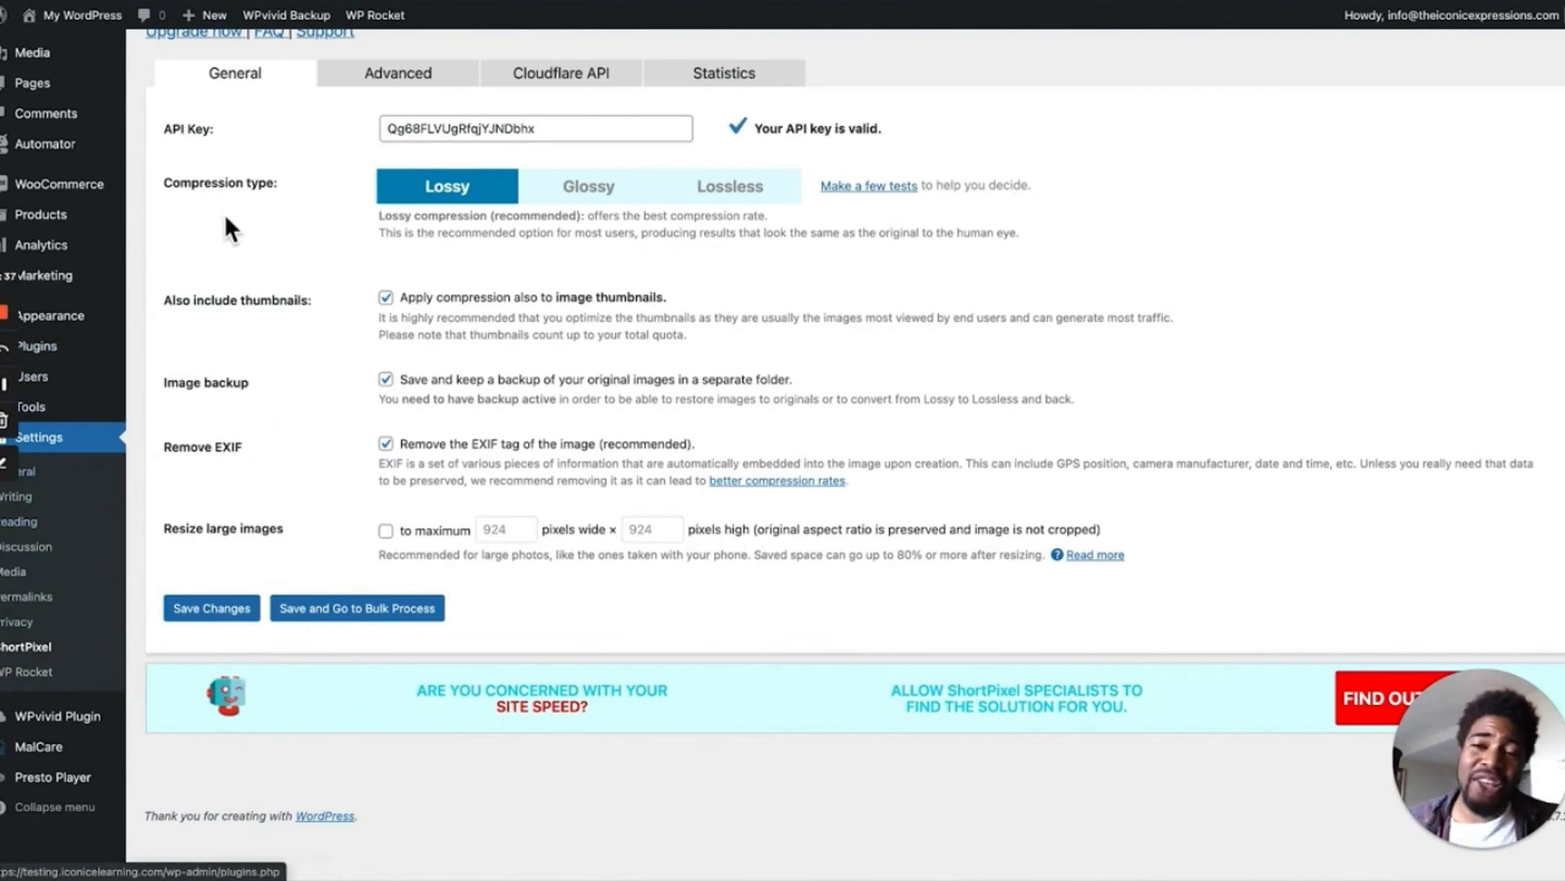
click(42, 747)
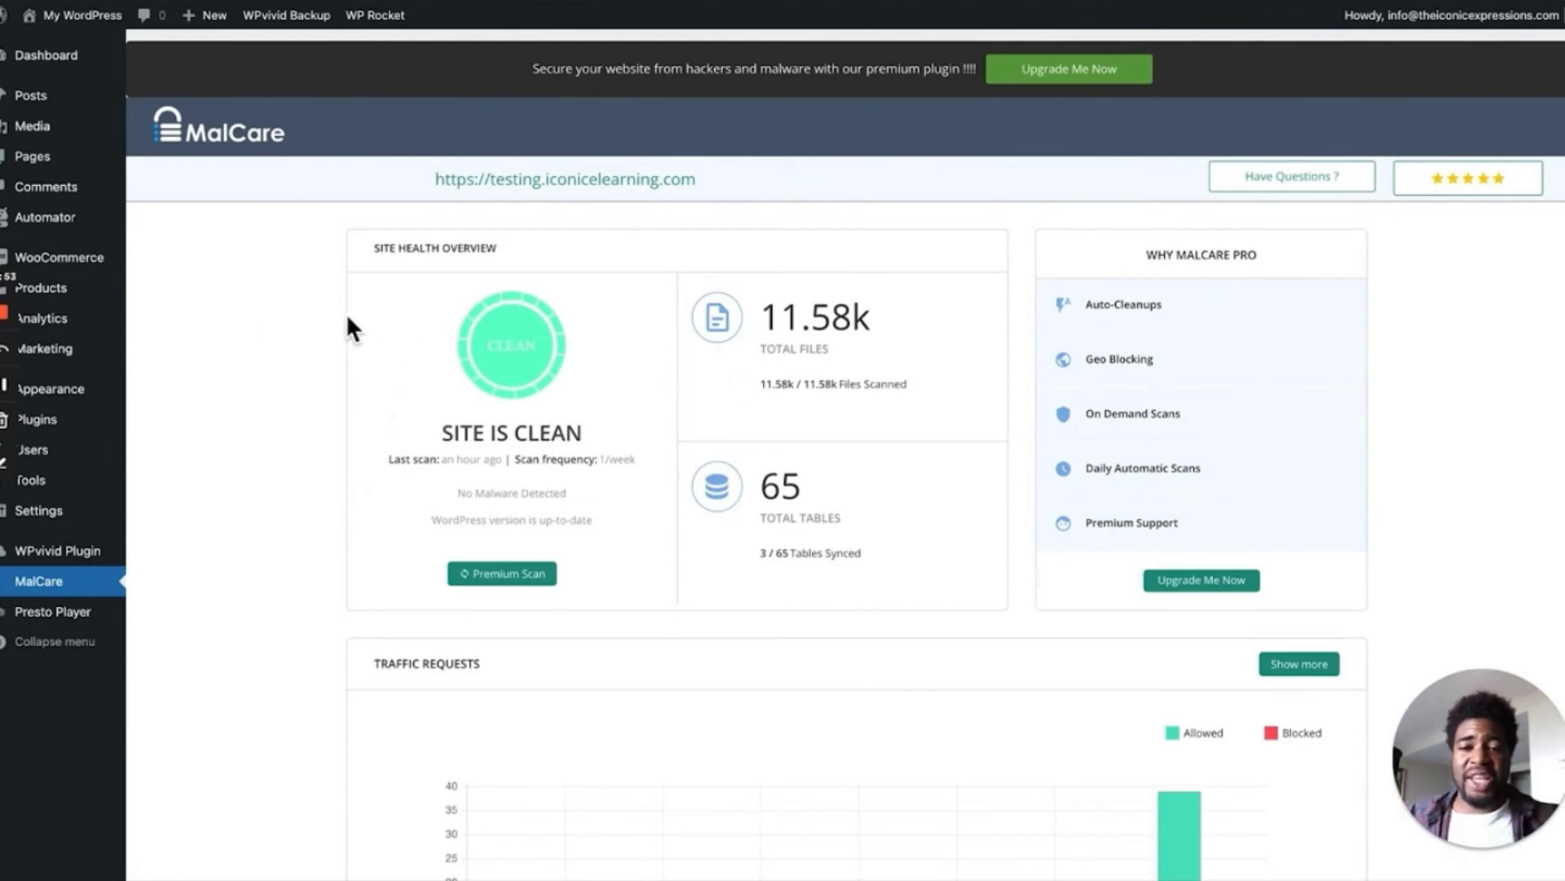
scroll(256, 346, down, 1)
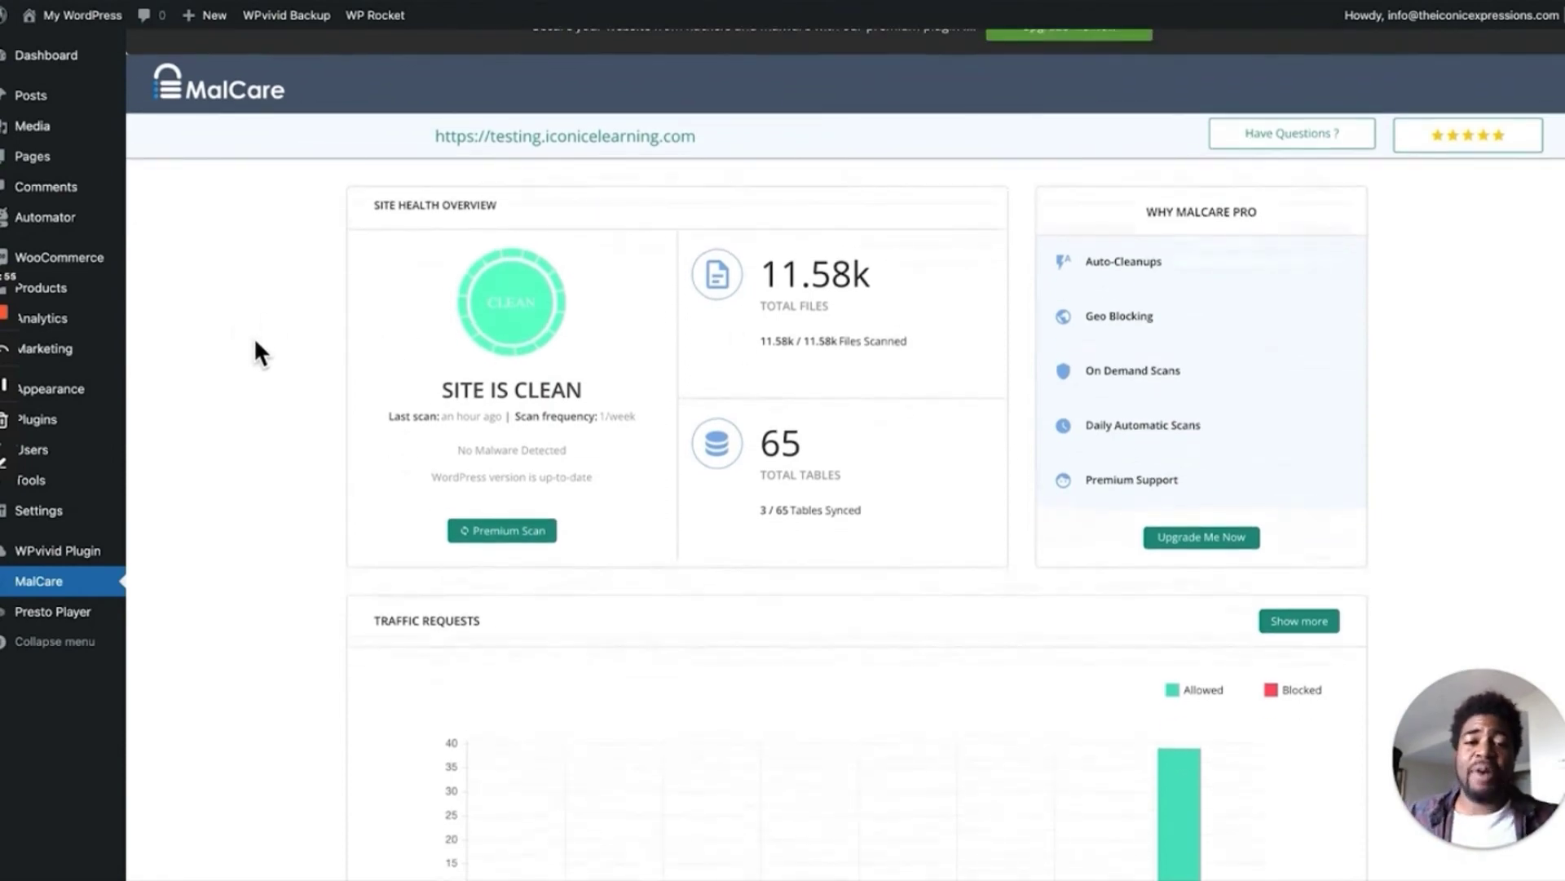
scroll(255, 357, up, 1)
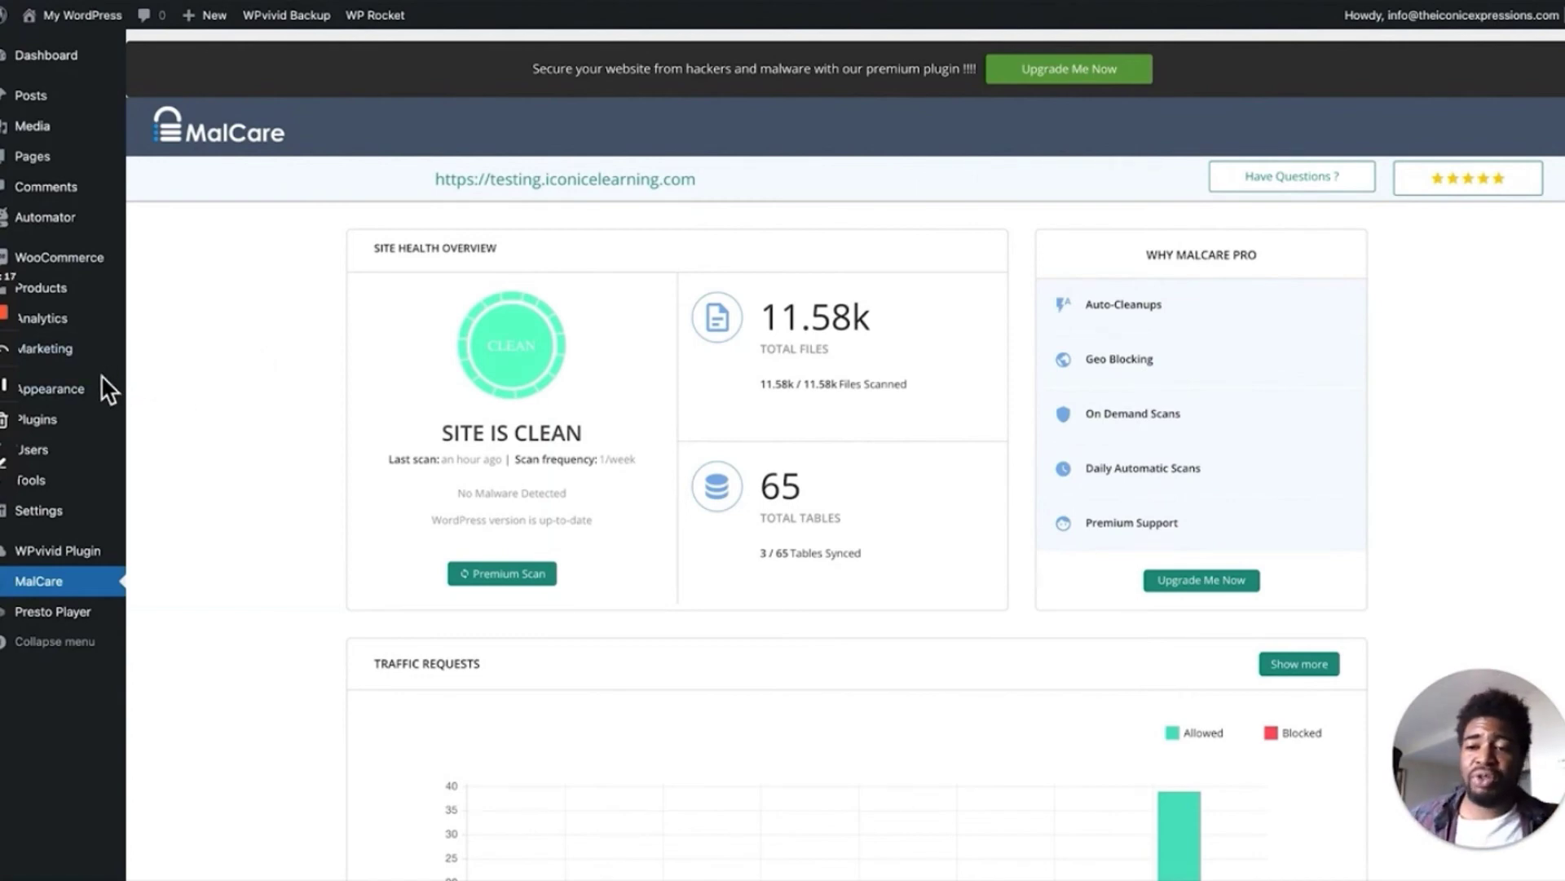
Search the plugins available to add for "security"
mouse_move(73, 422)
click(175, 447)
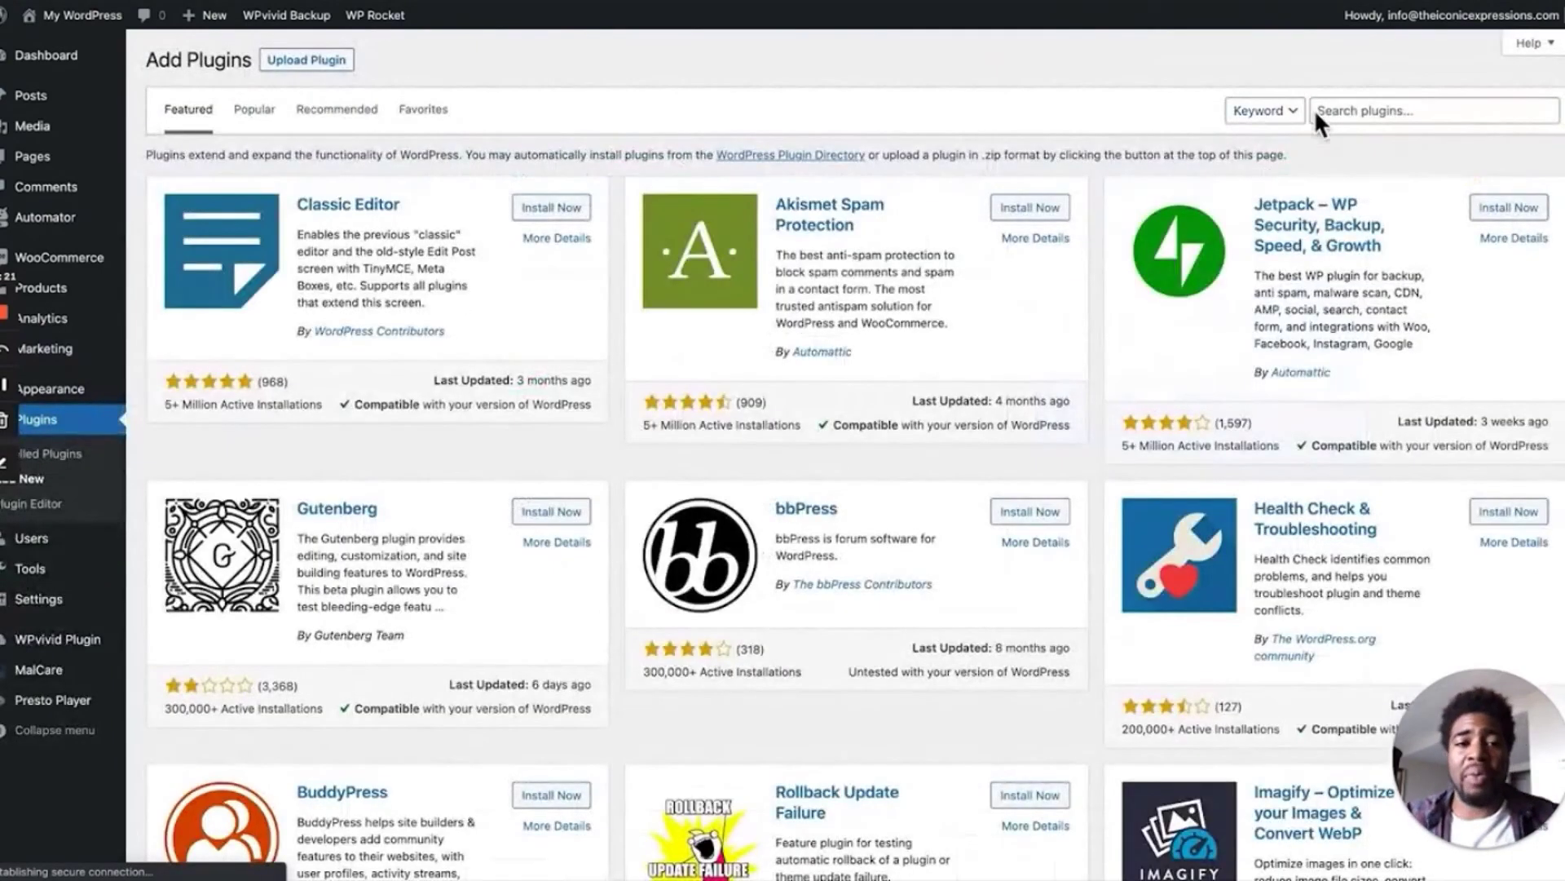
click(1341, 111)
text(security)
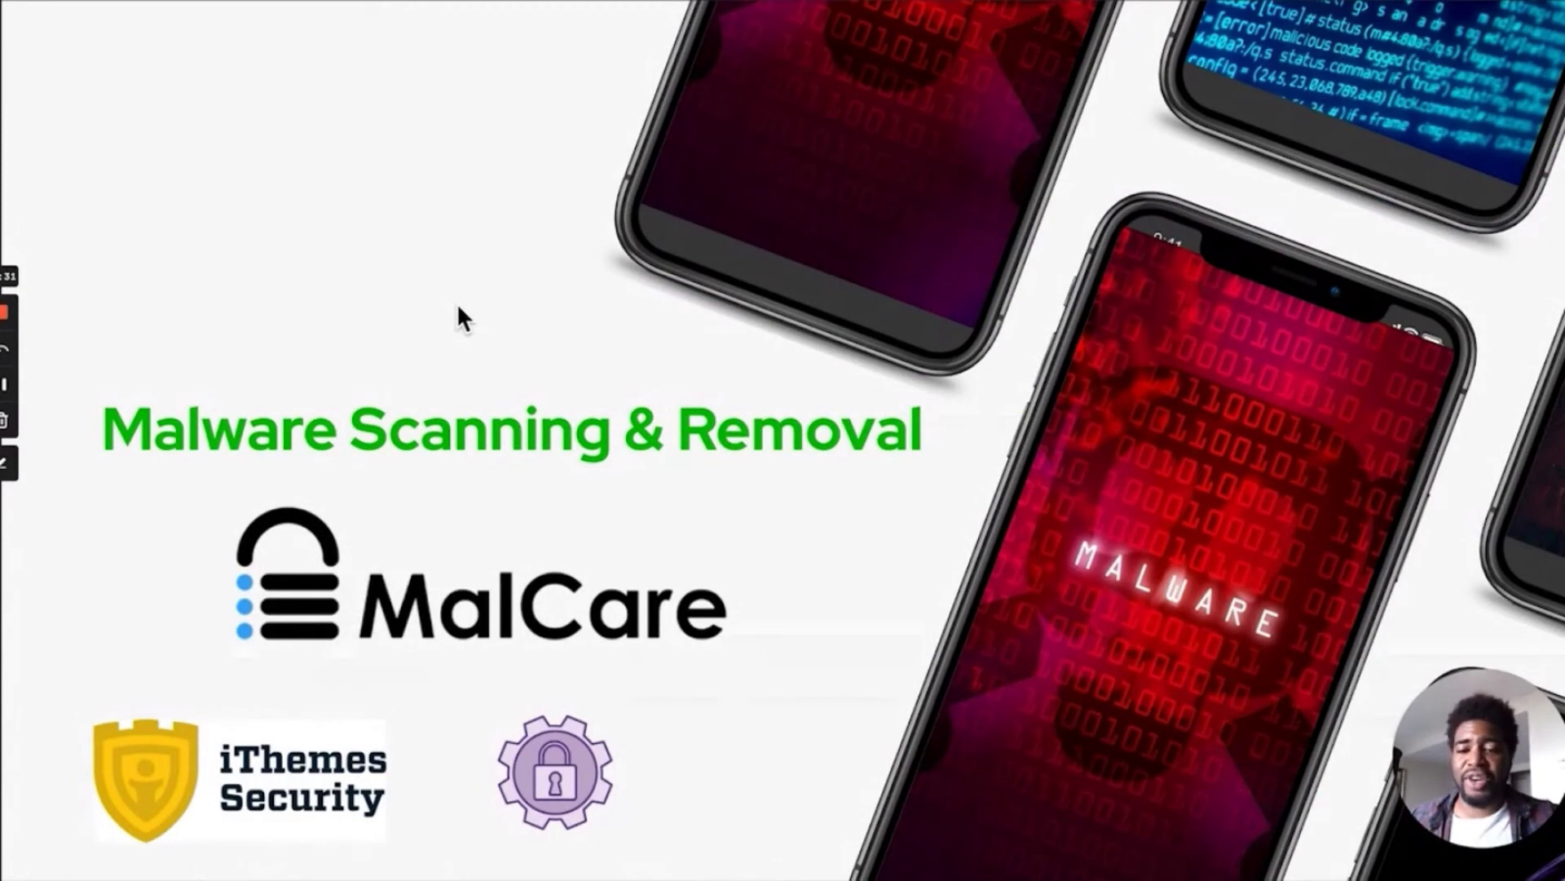
key(Right)
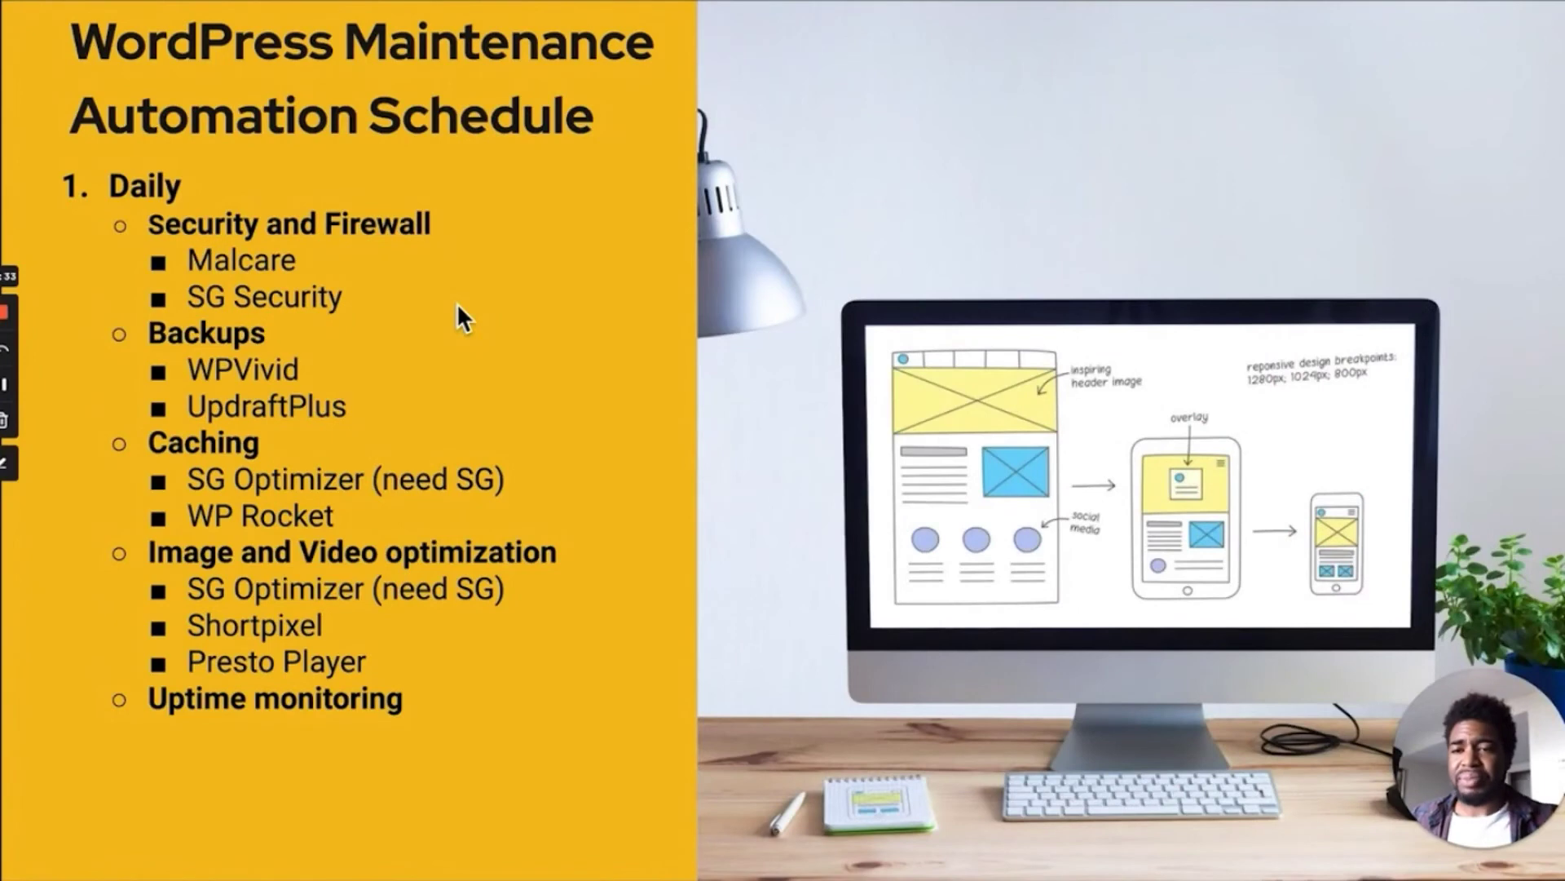
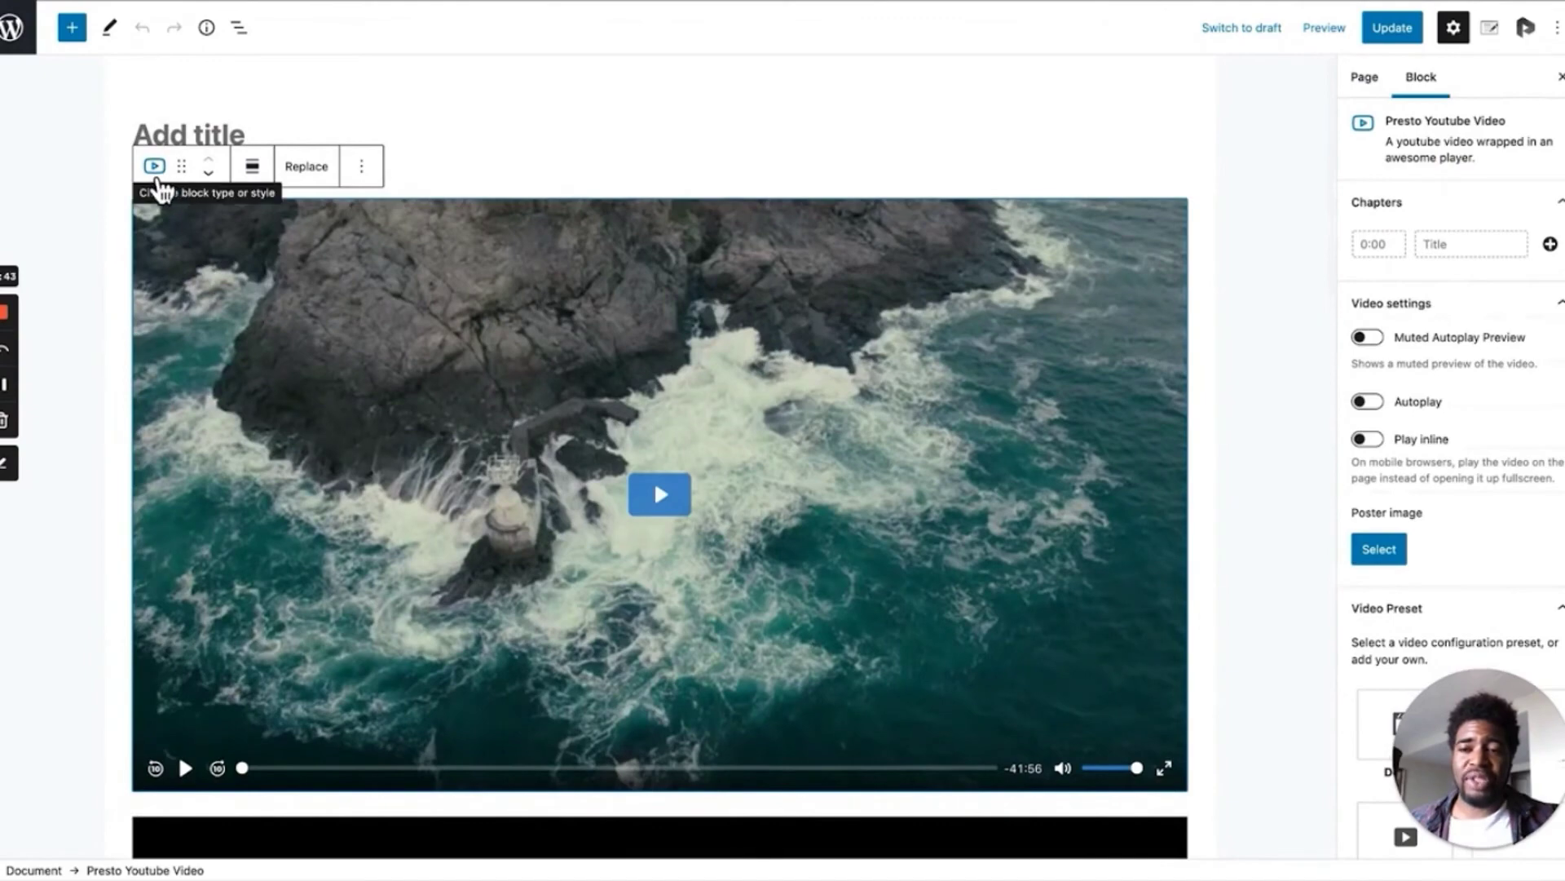
Look at the self-hosted Presto Video block and list the available Presto blocks from a new "/" paragraph and the full block library
scroll(908, 331, down, 5)
click(986, 437)
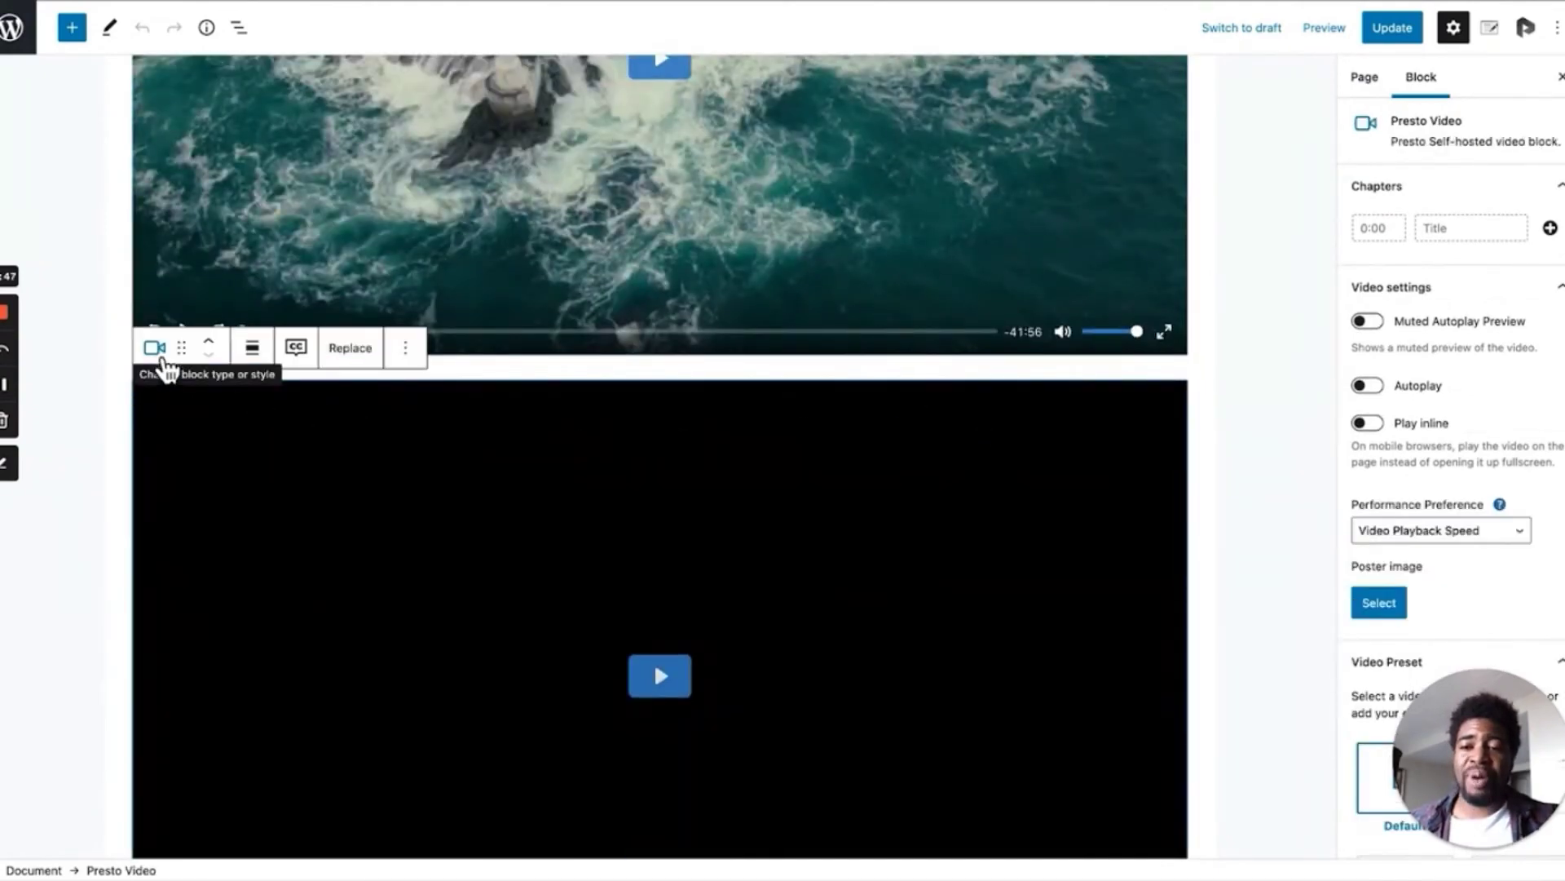
scroll(432, 430, down, 3)
click(383, 819)
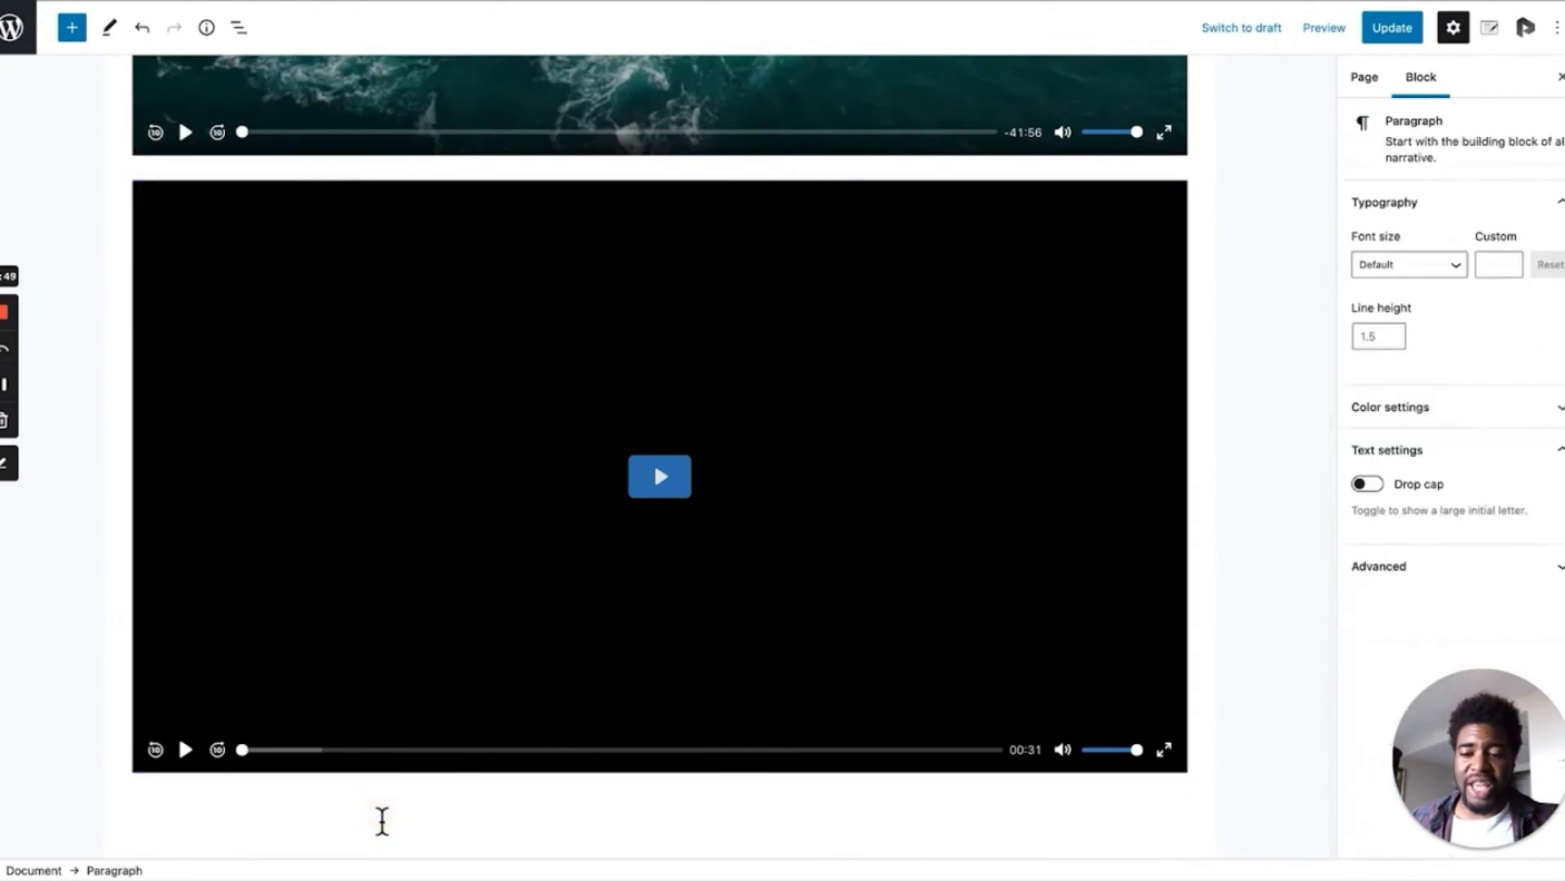
text(/)
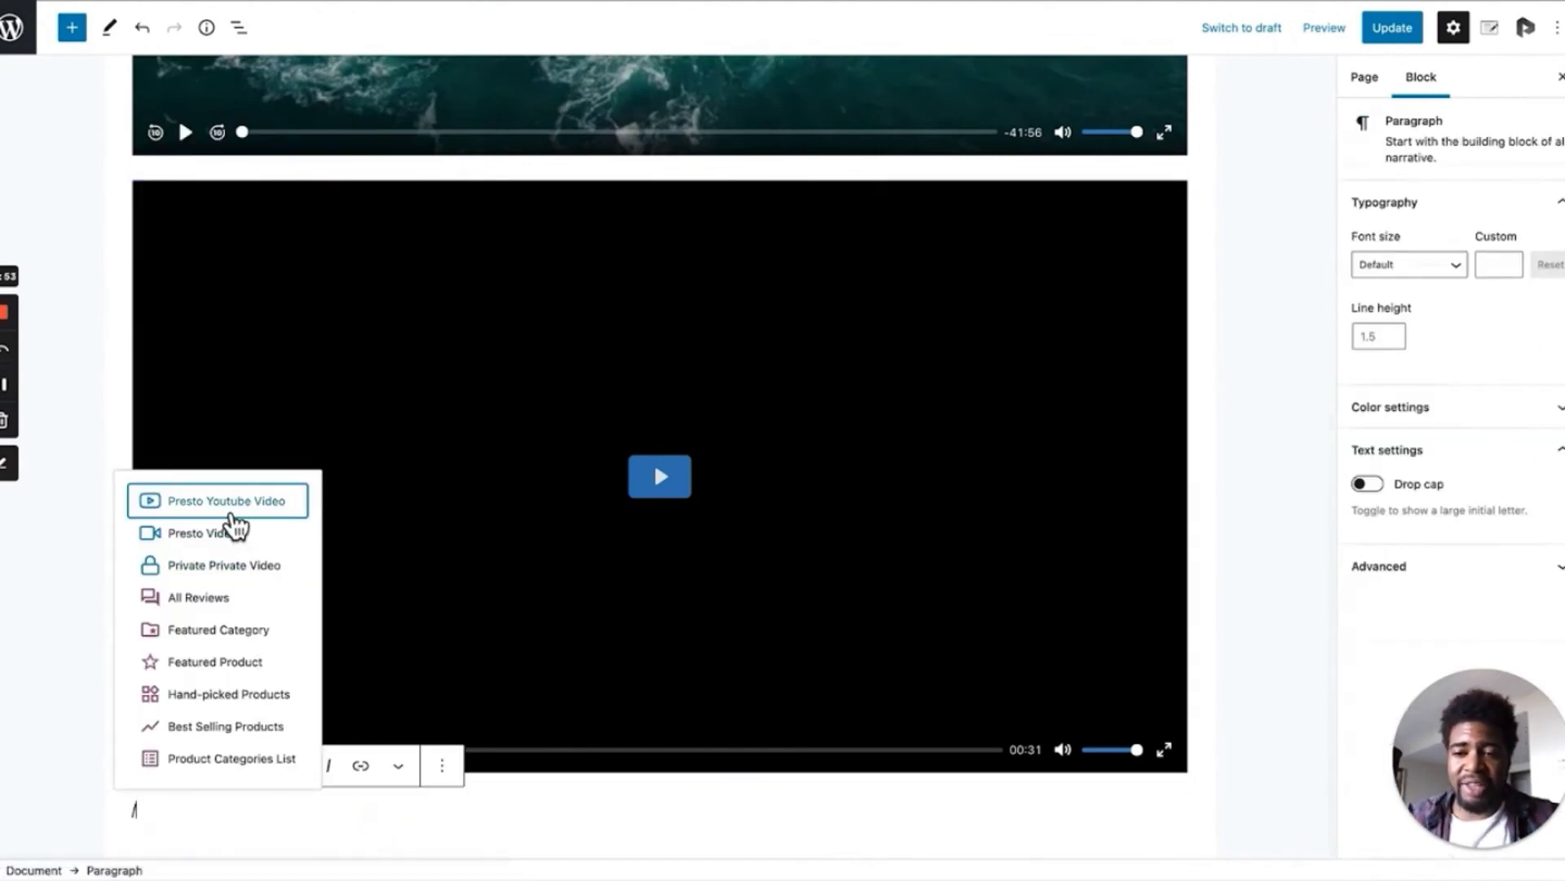
click(78, 30)
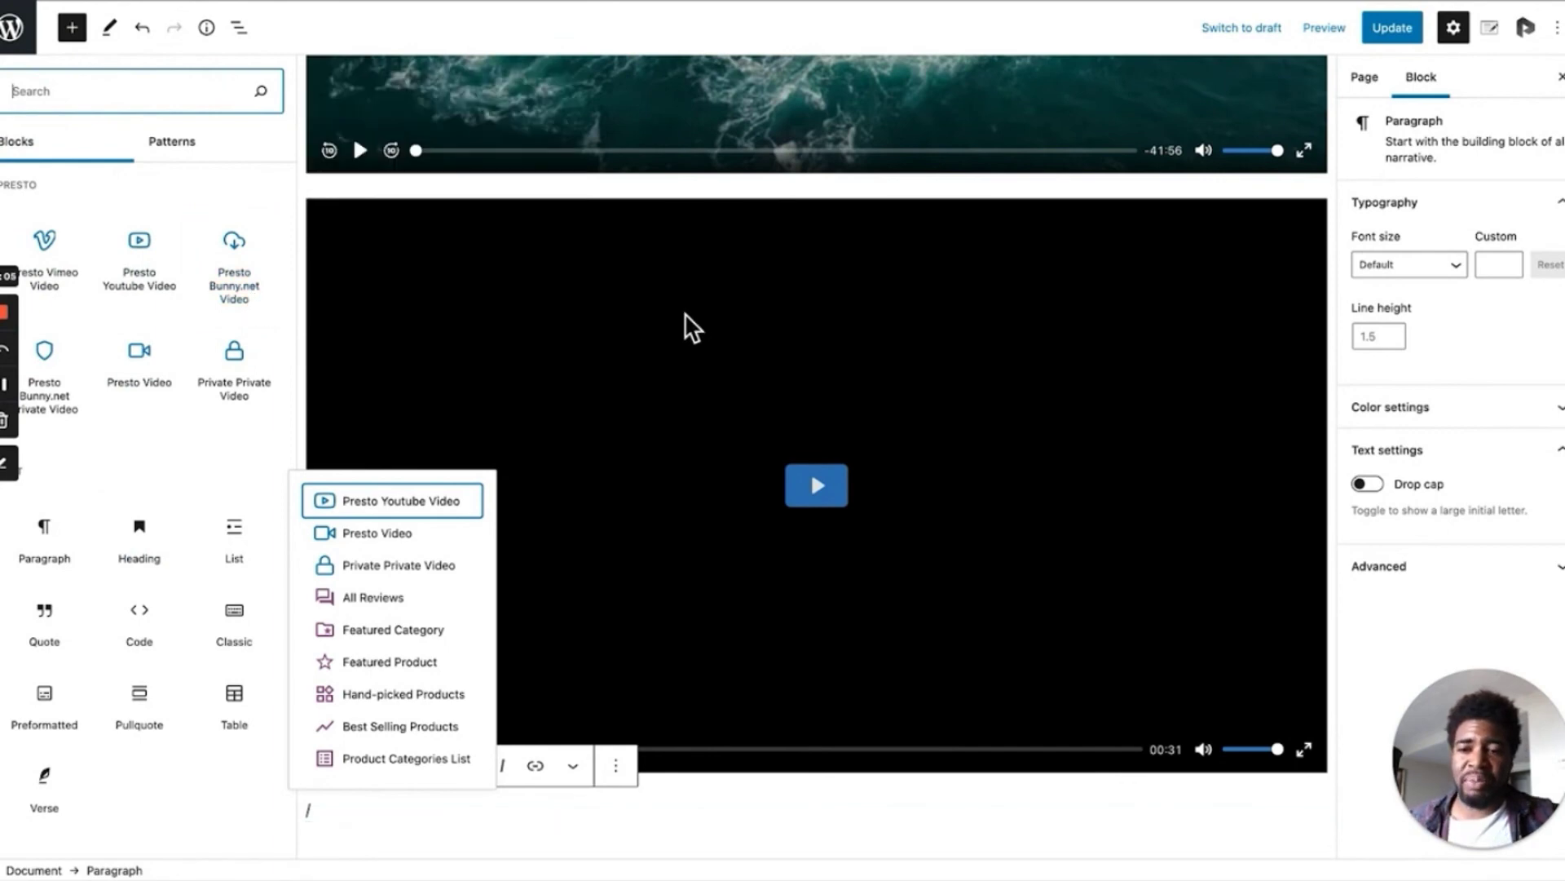
Select the Presto Youtube Video block and review its video settings and video presets
scroll(658, 339, up, 5)
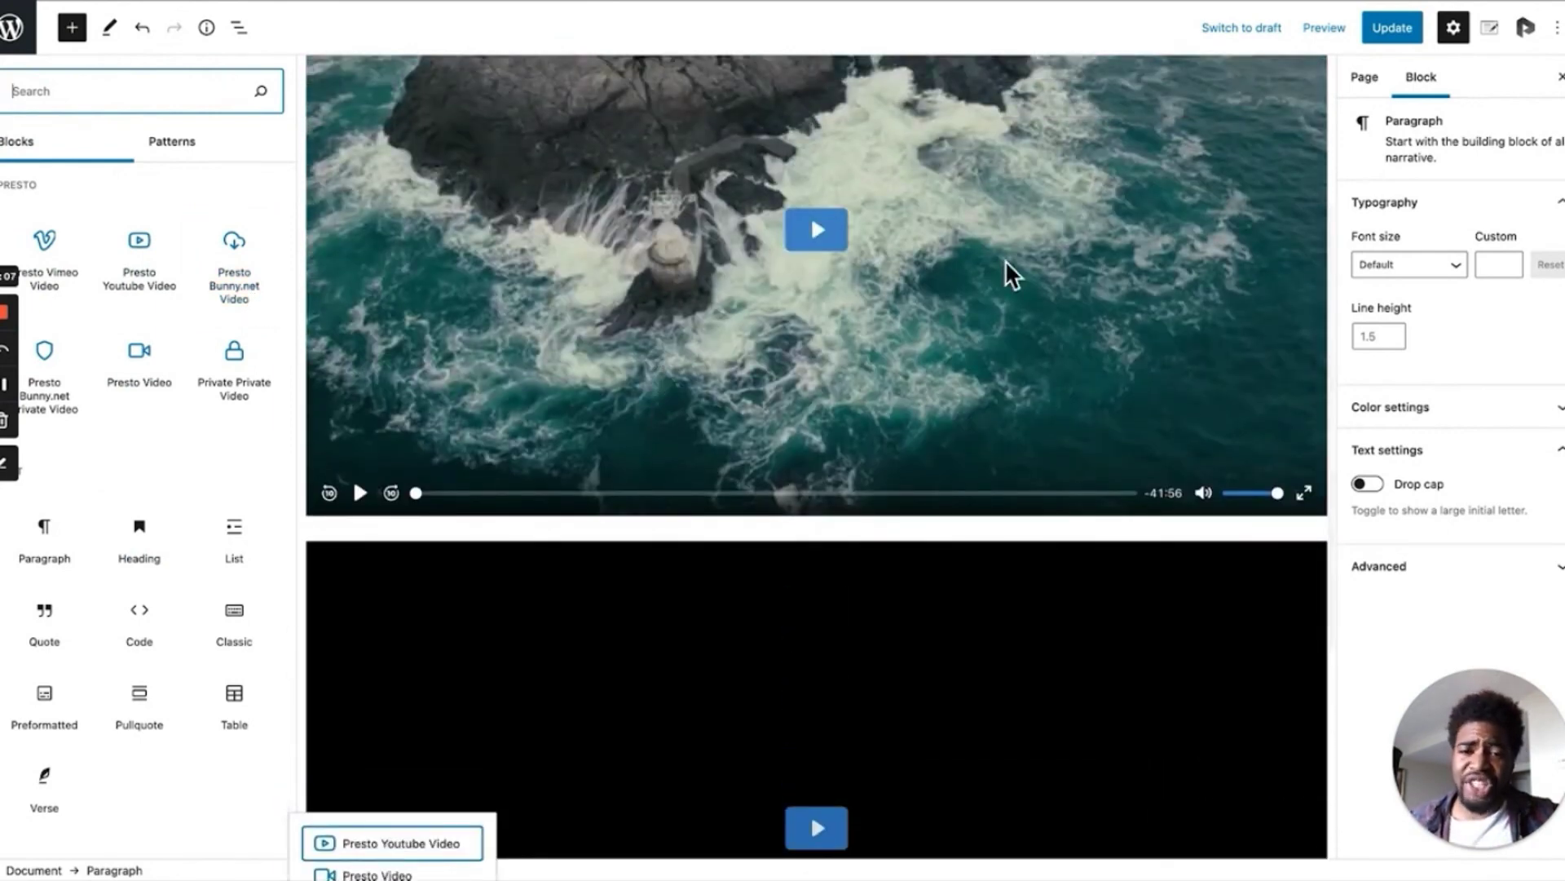
click(1156, 220)
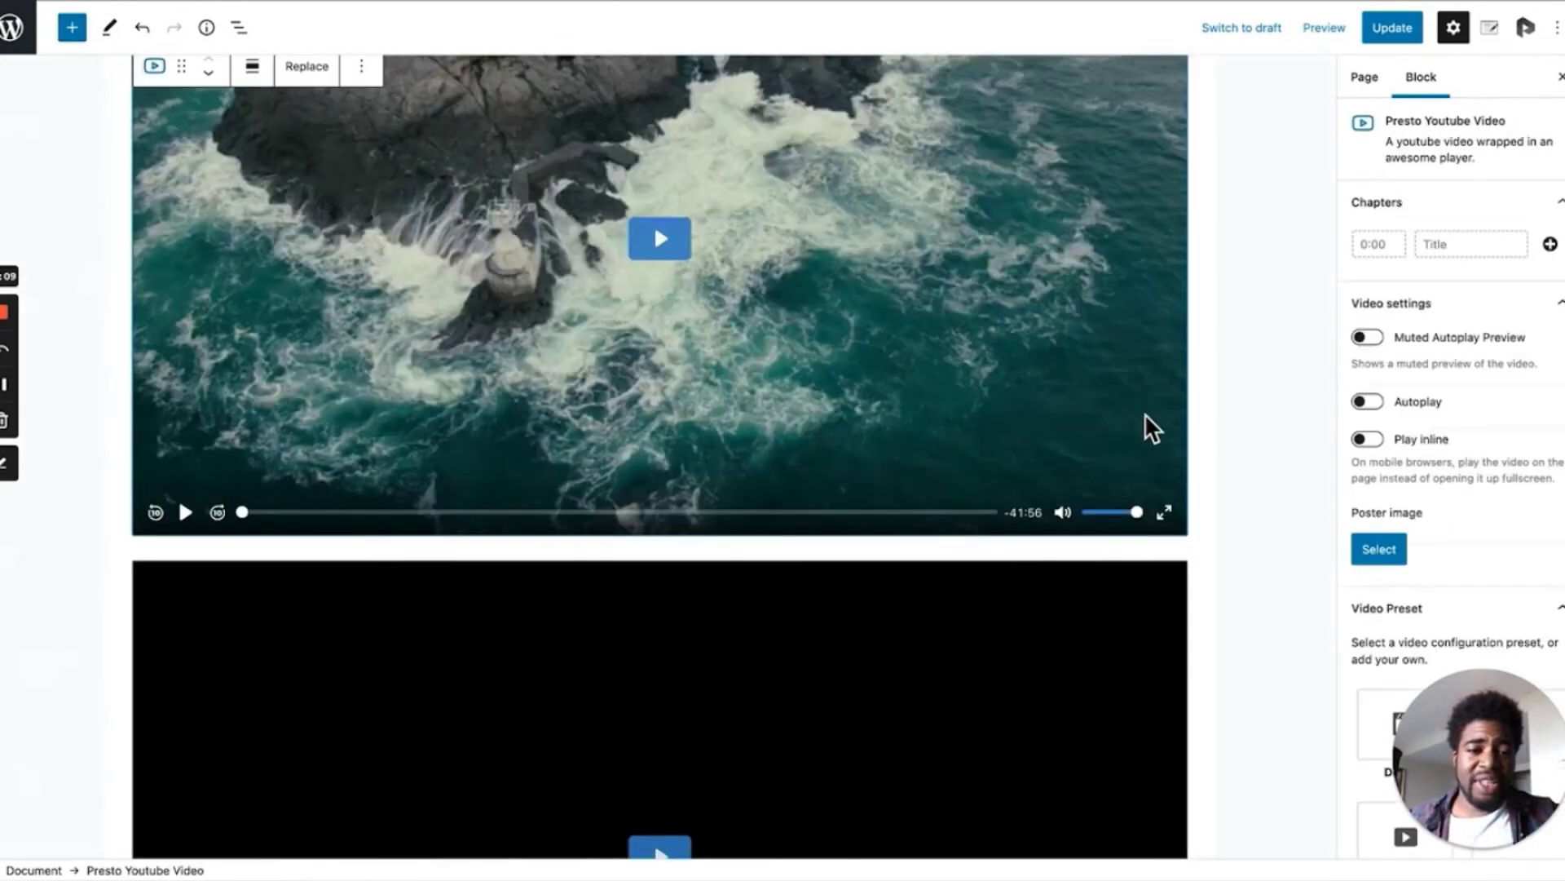
scroll(1078, 320, up, 3)
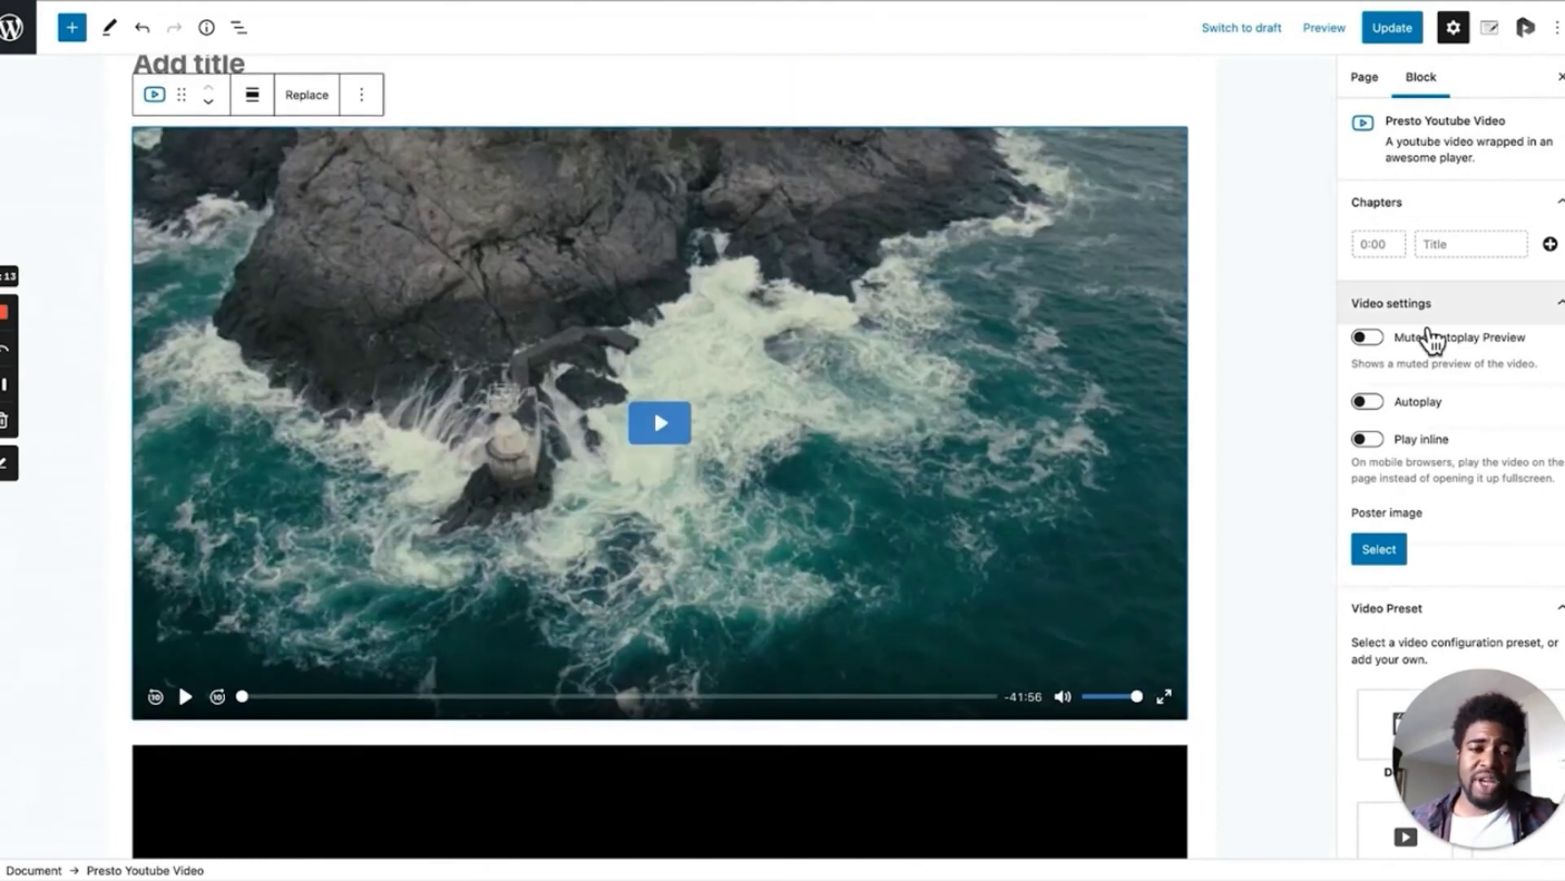
scroll(1426, 339, down, 5)
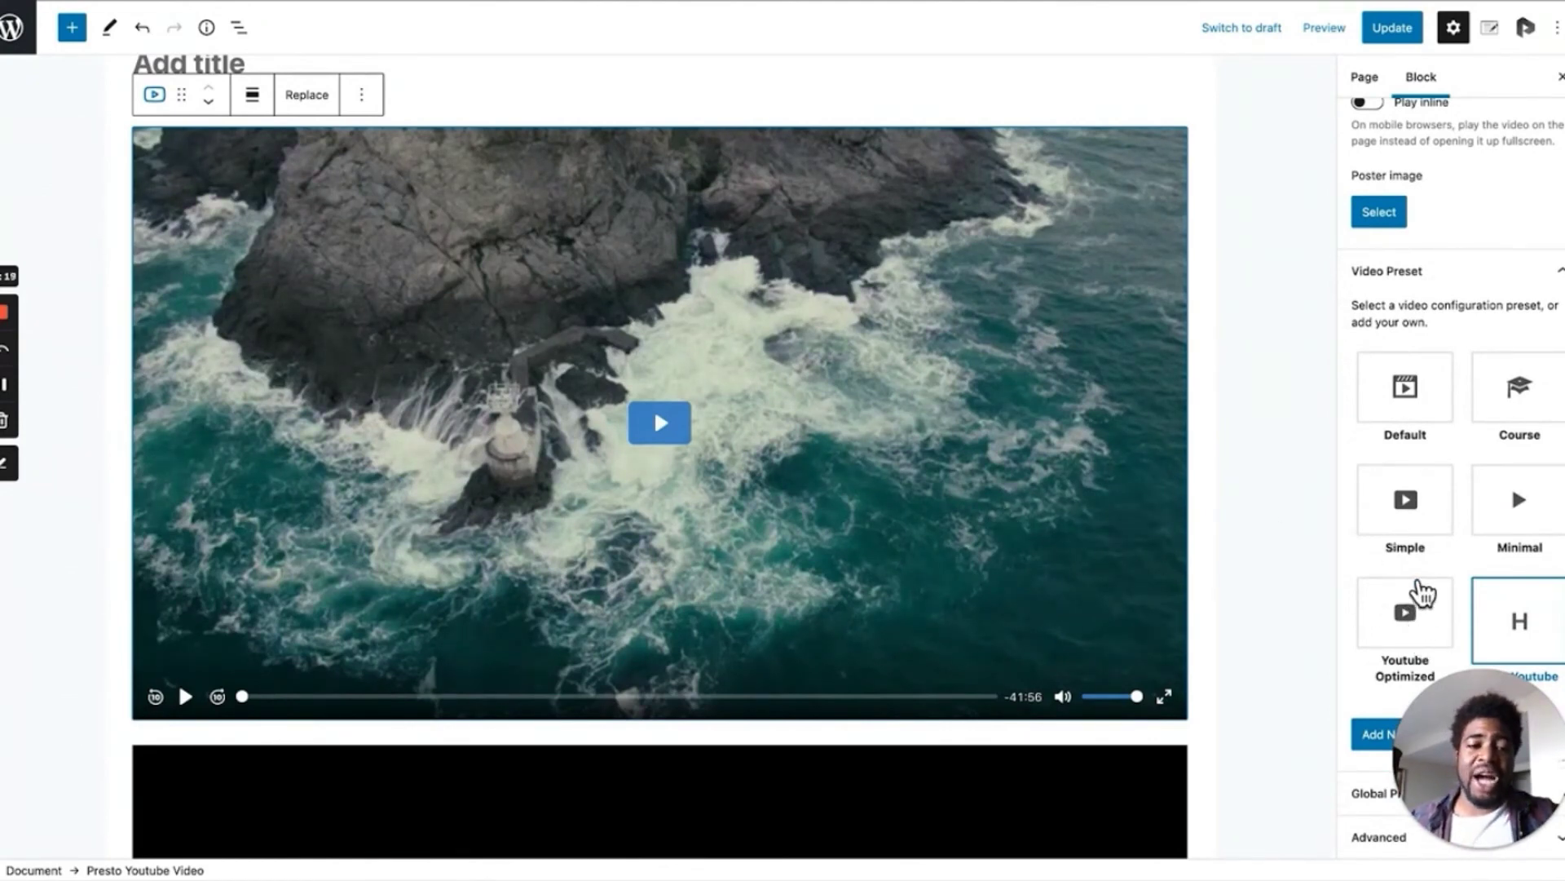
scroll(1090, 548, down, 1)
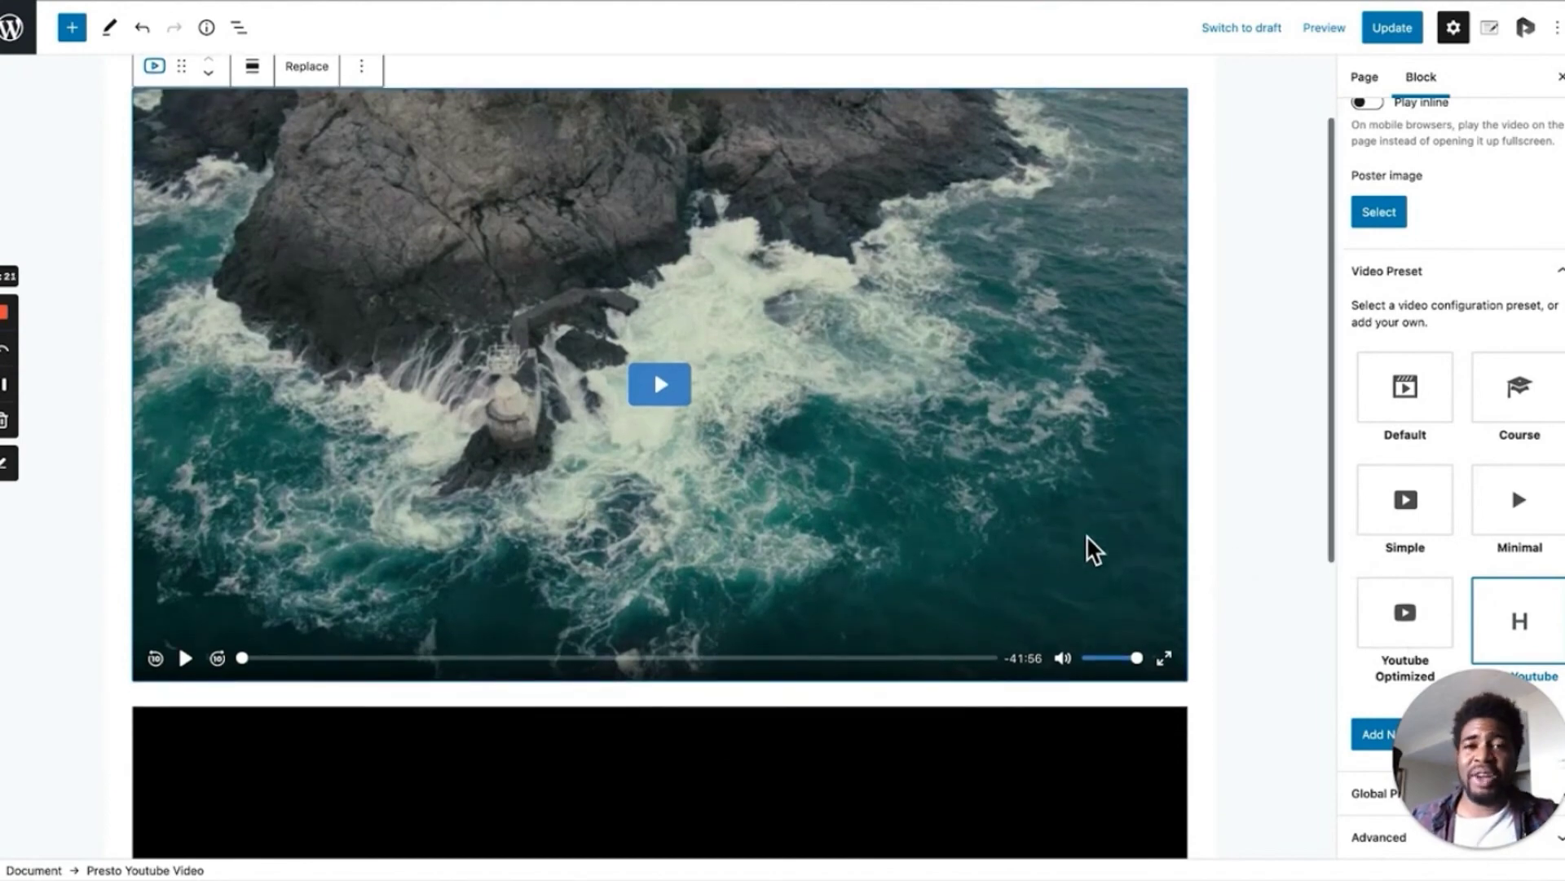
Try the Youtube Optimized preset on the YouTube video, then apply the Default preset
scroll(1093, 550, down, 1)
scroll(1092, 550, down, 4)
scroll(1093, 550, up, 3)
scroll(1092, 550, up, 2)
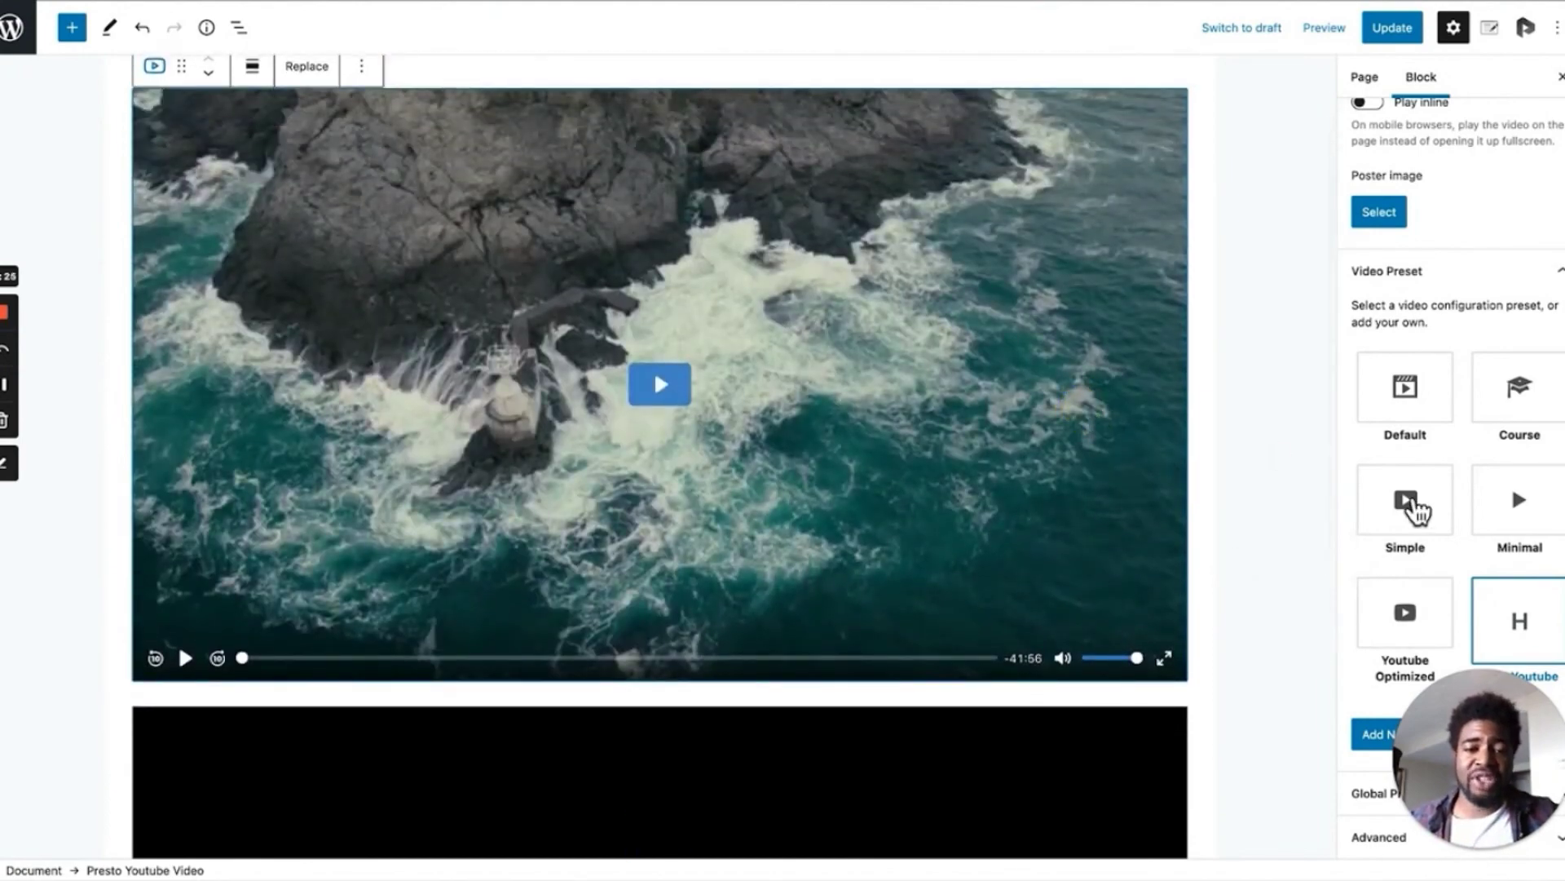
click(1437, 633)
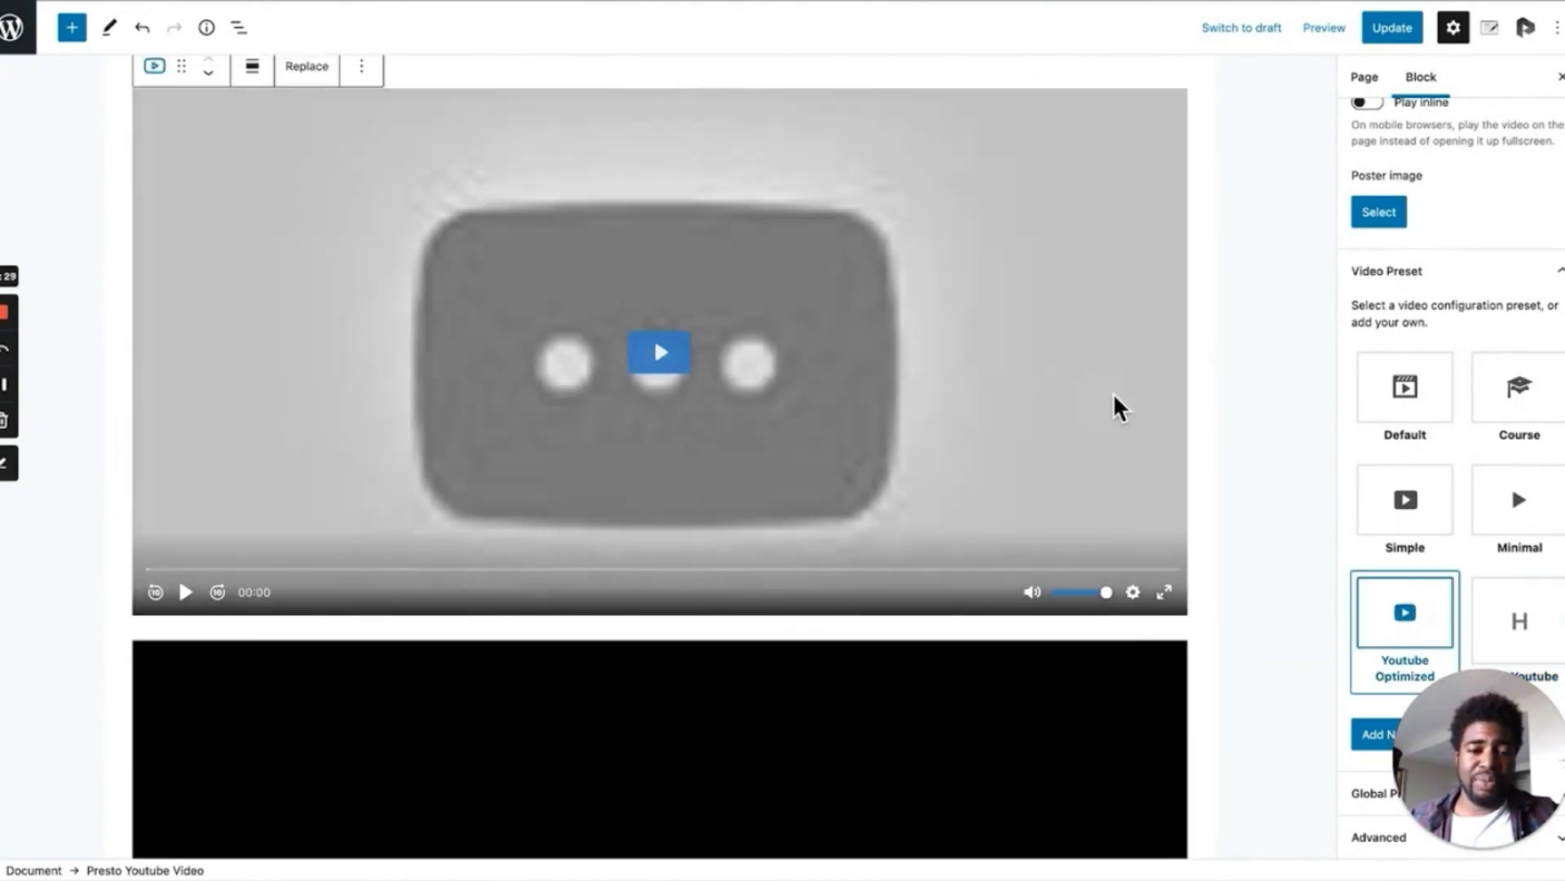
click(1396, 436)
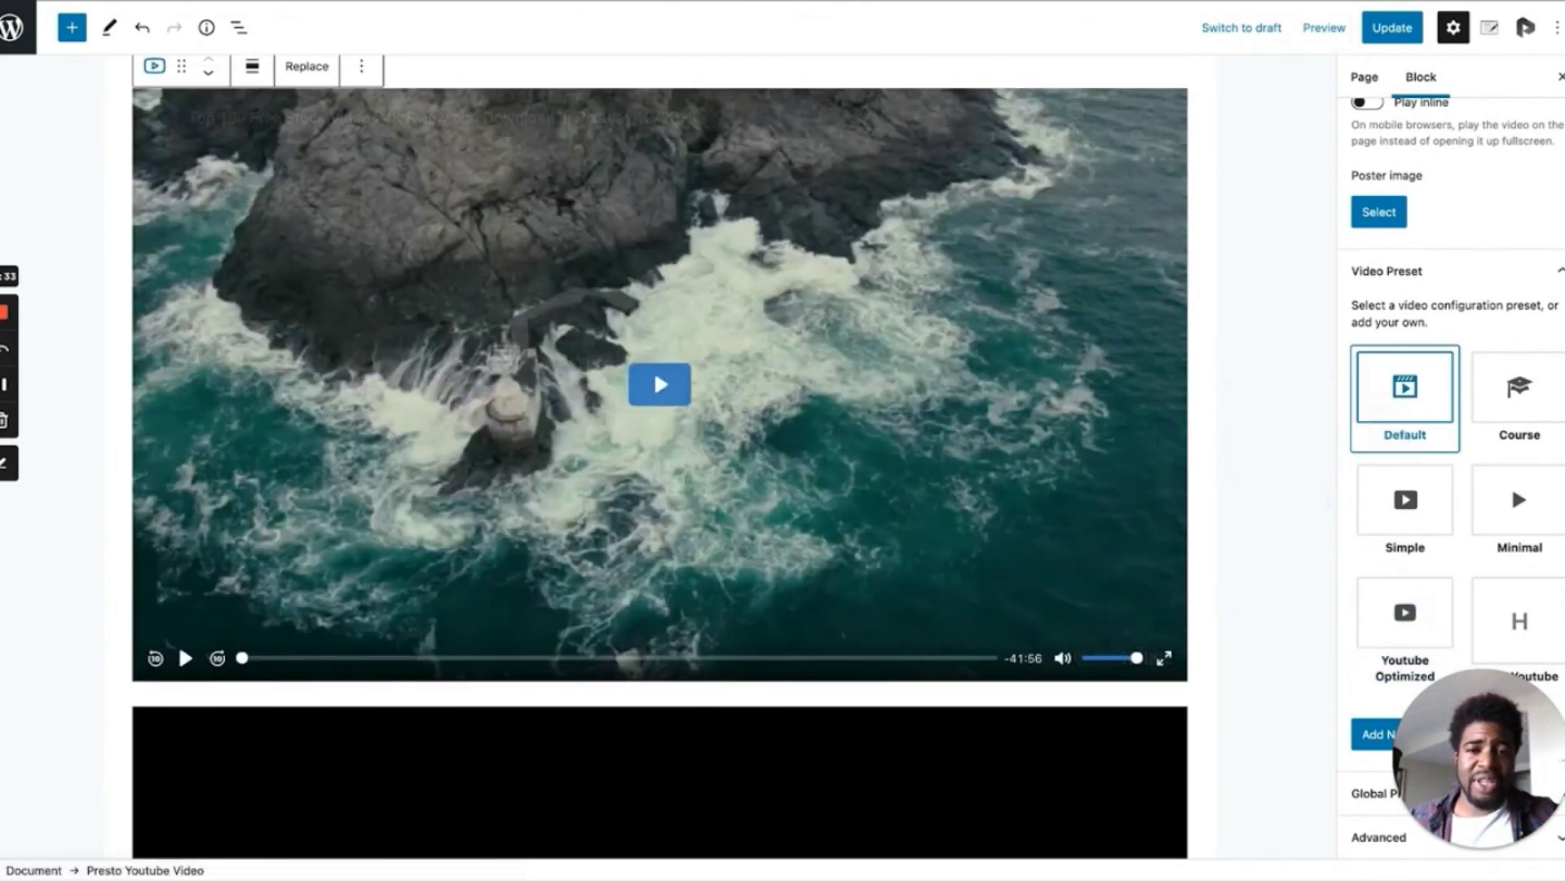
Preview the page and look at how the Presto video players are displayed on the site
click(1329, 33)
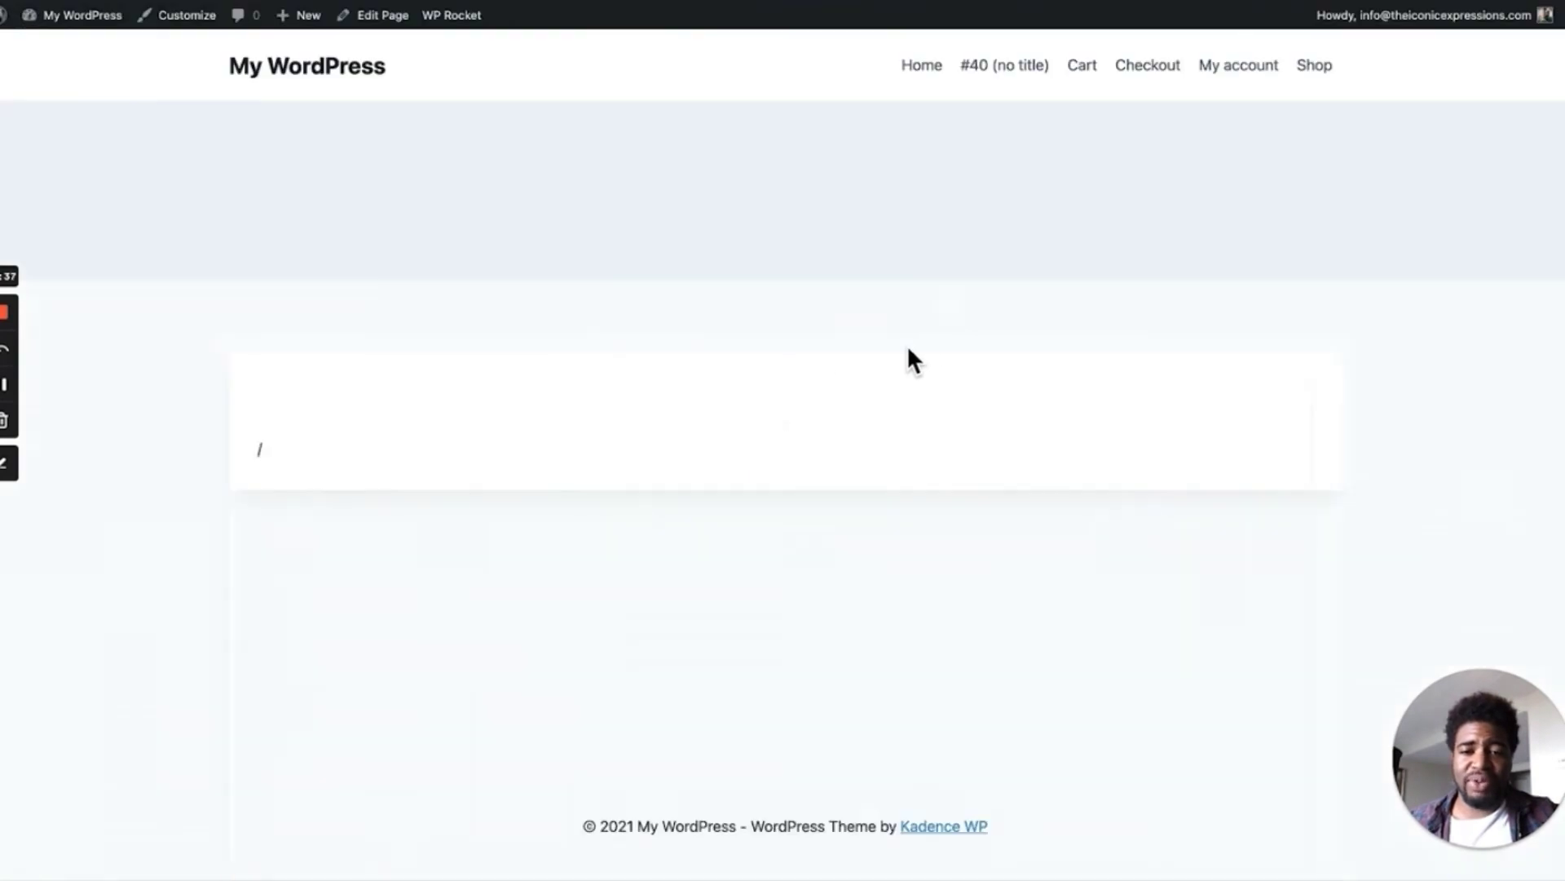
scroll(821, 217, down, 5)
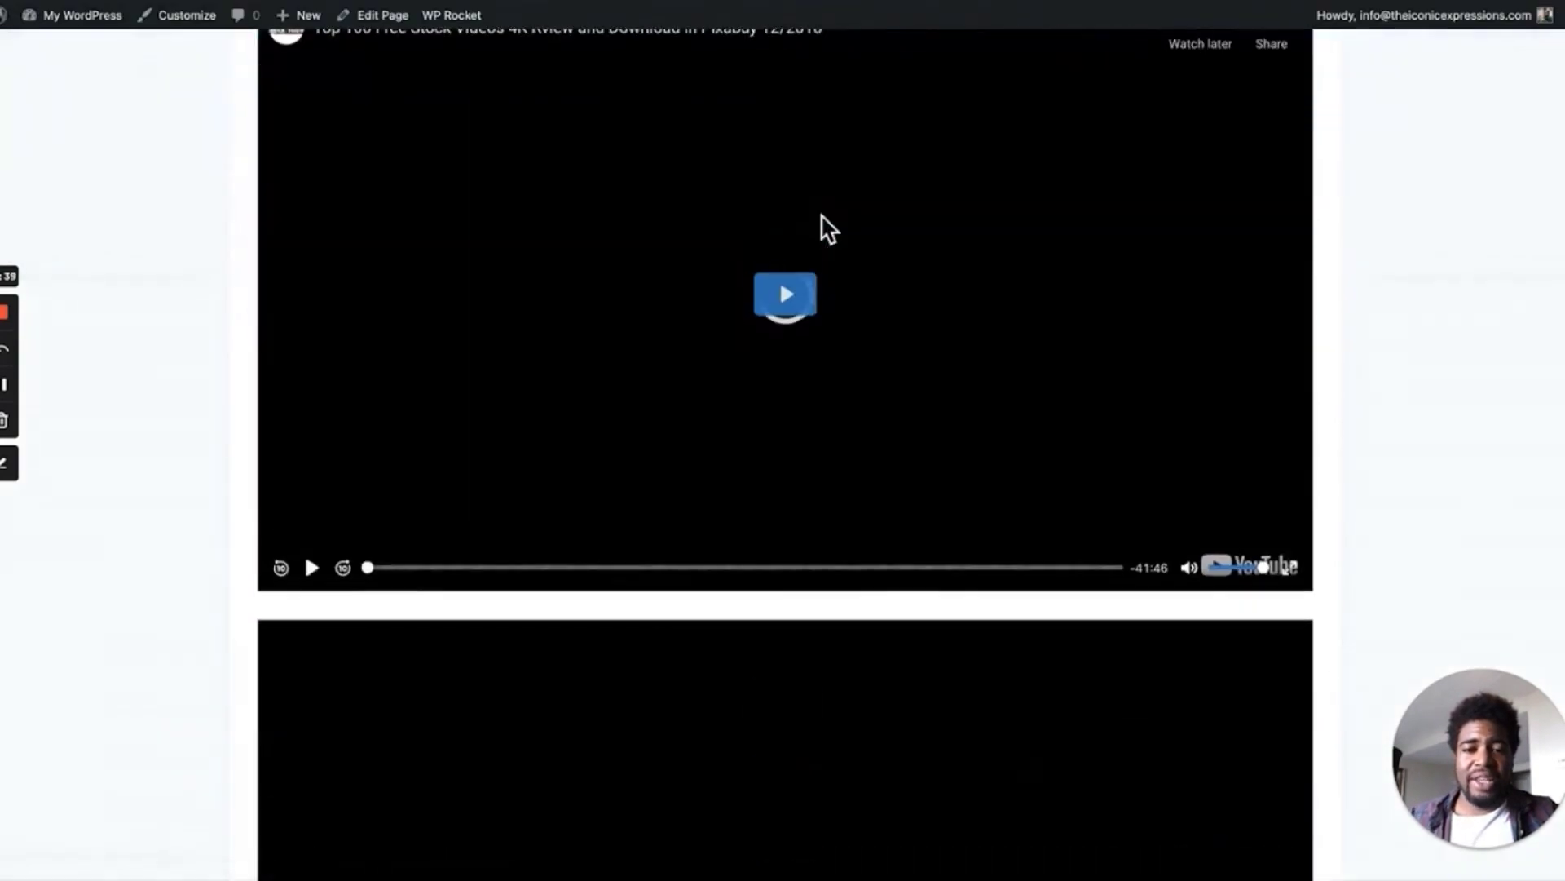
scroll(821, 216, up, 1)
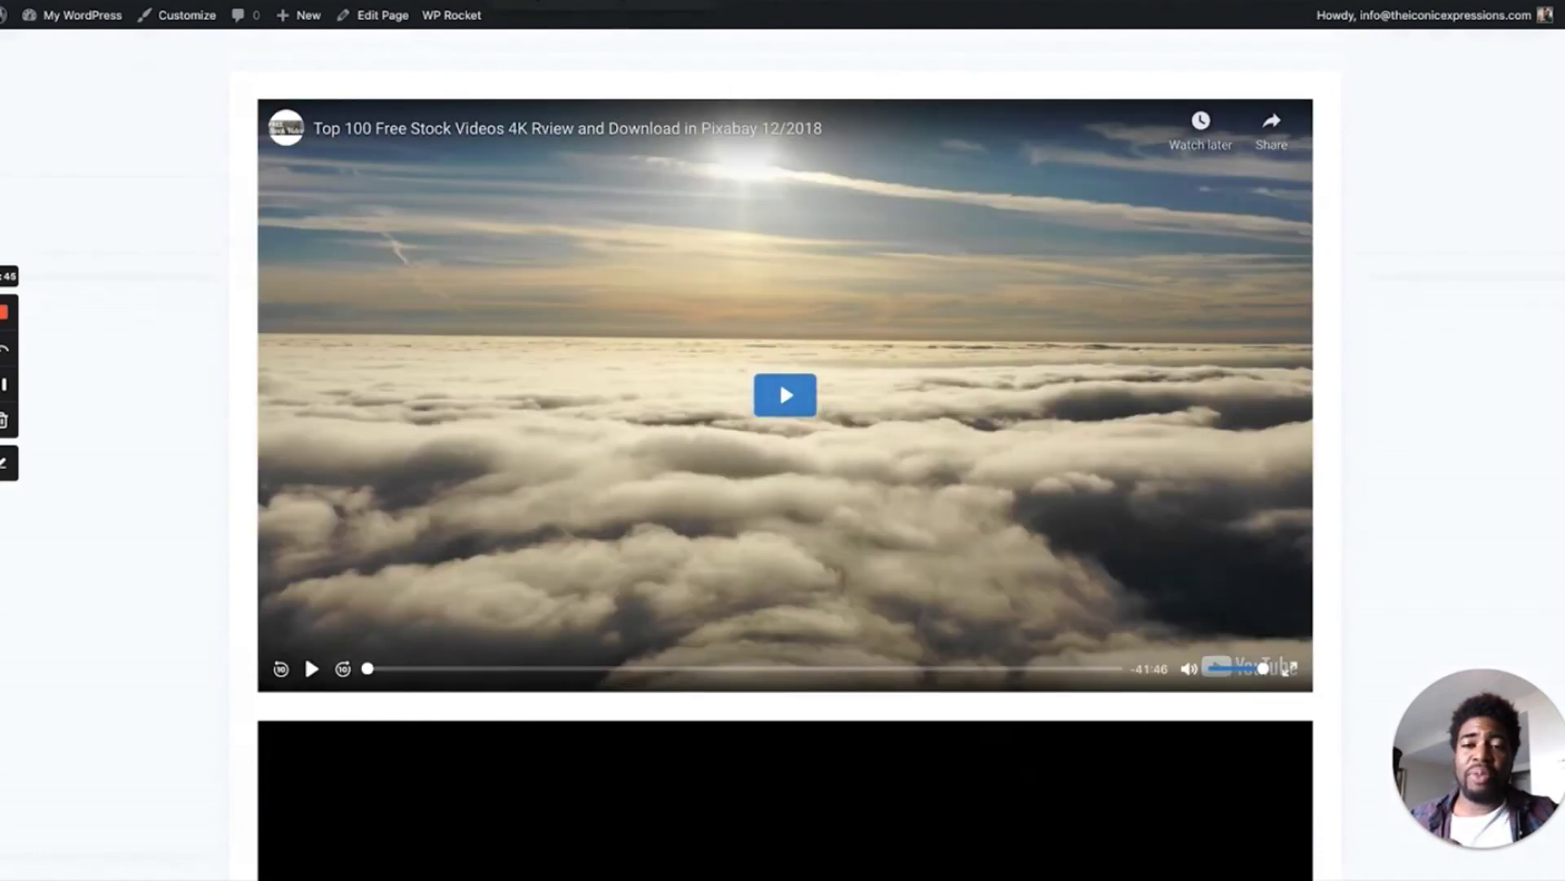
Apply the custom YouTube preset marked with an H to the Presto Youtube Video block and preview the page in a new tab
key(super+w)
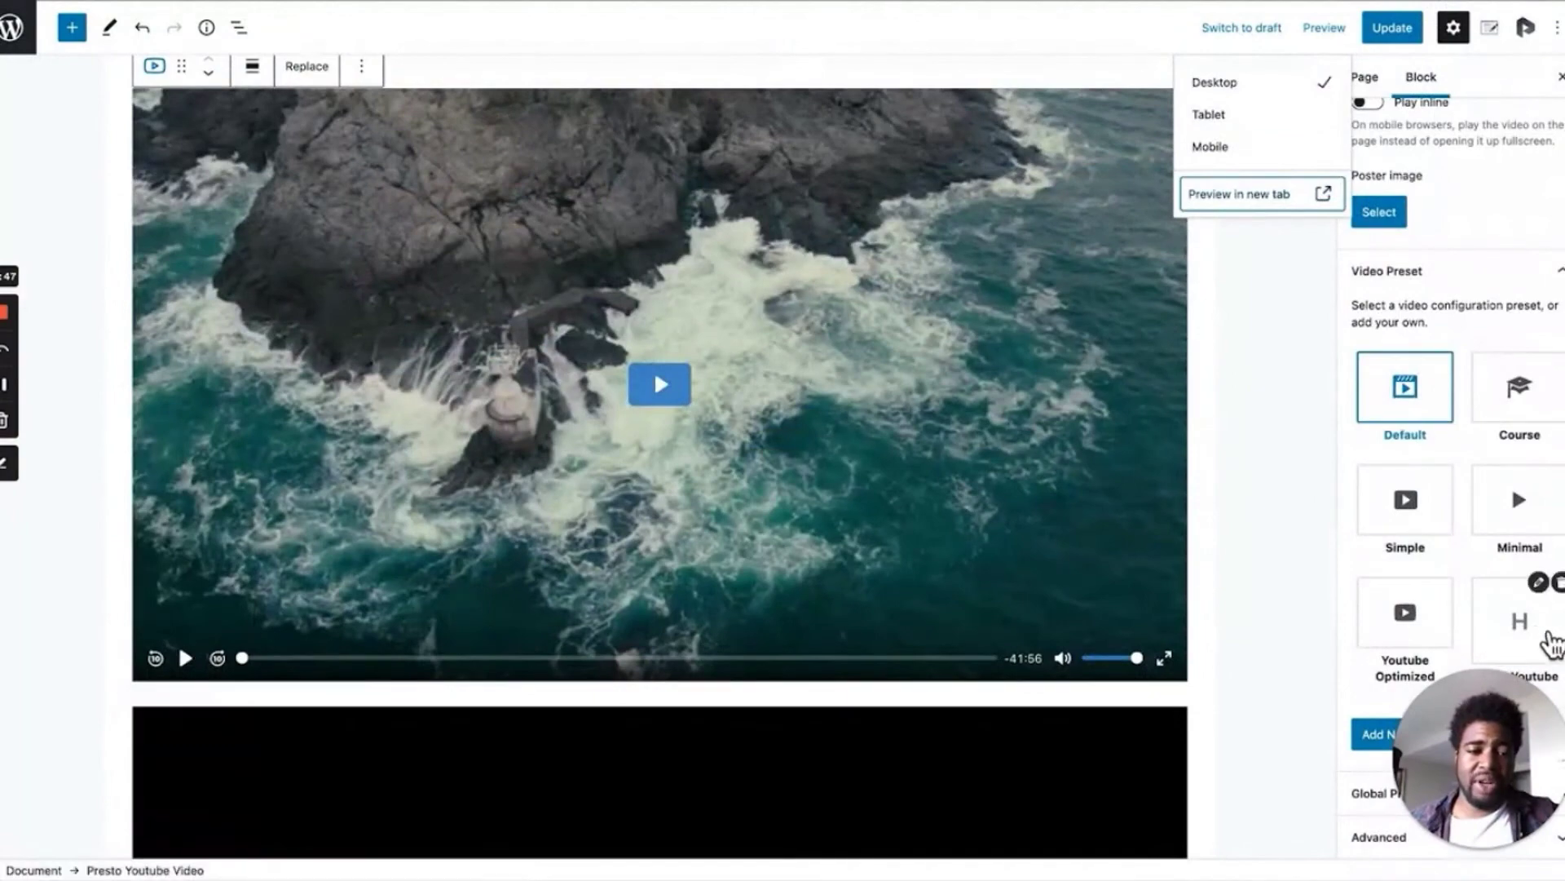
click(1513, 626)
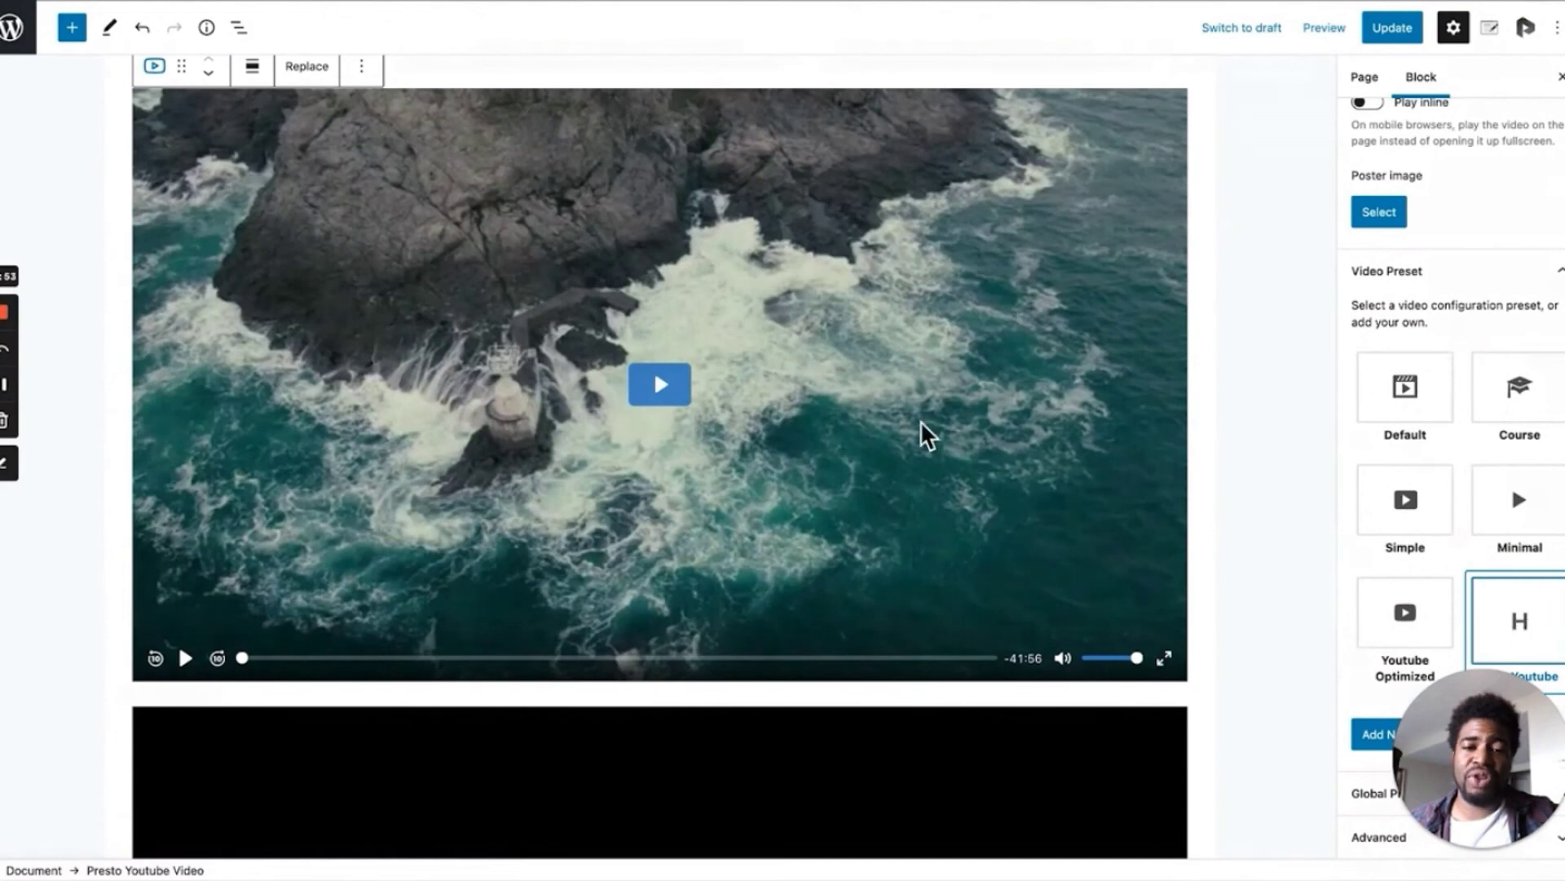
click(1328, 31)
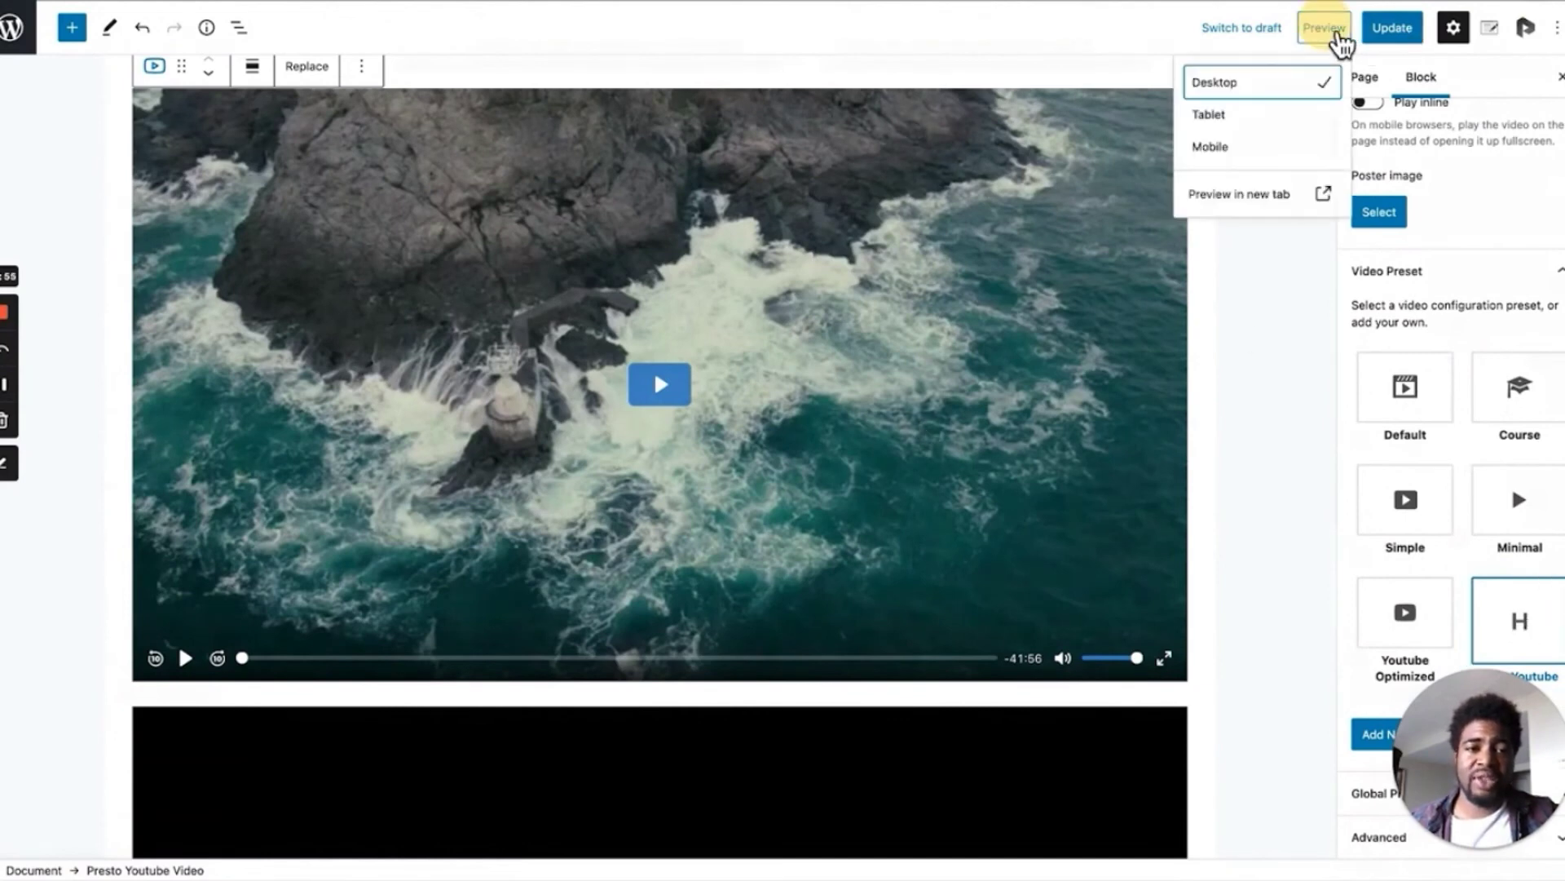
click(1227, 196)
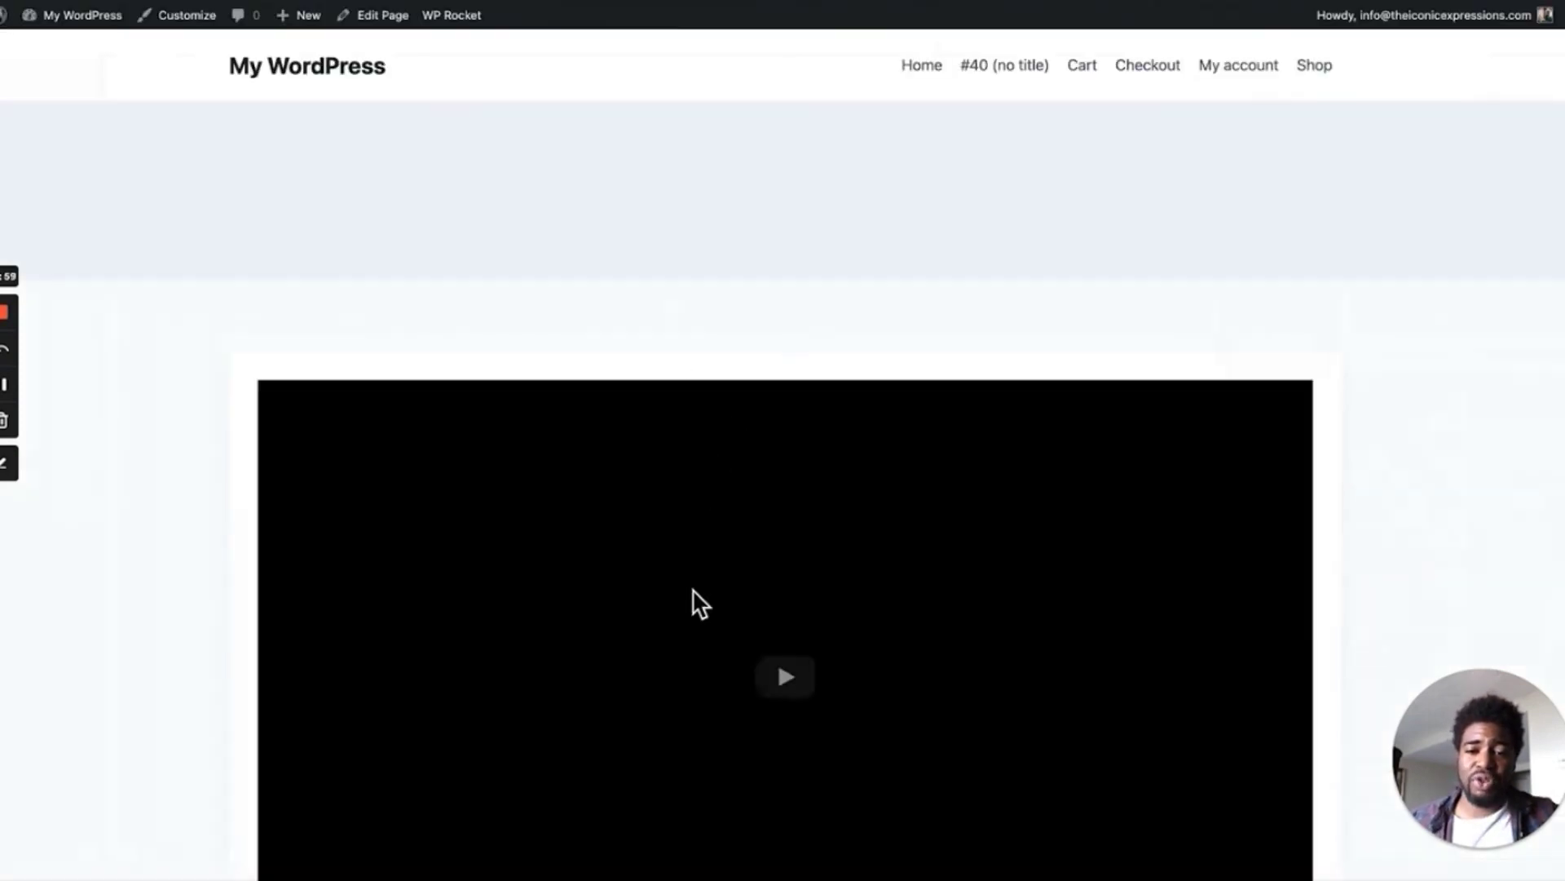
Play and pause the YouTube video in the preview to check the player's appearance, and return to the page editor
scroll(692, 596, down, 3)
click(795, 493)
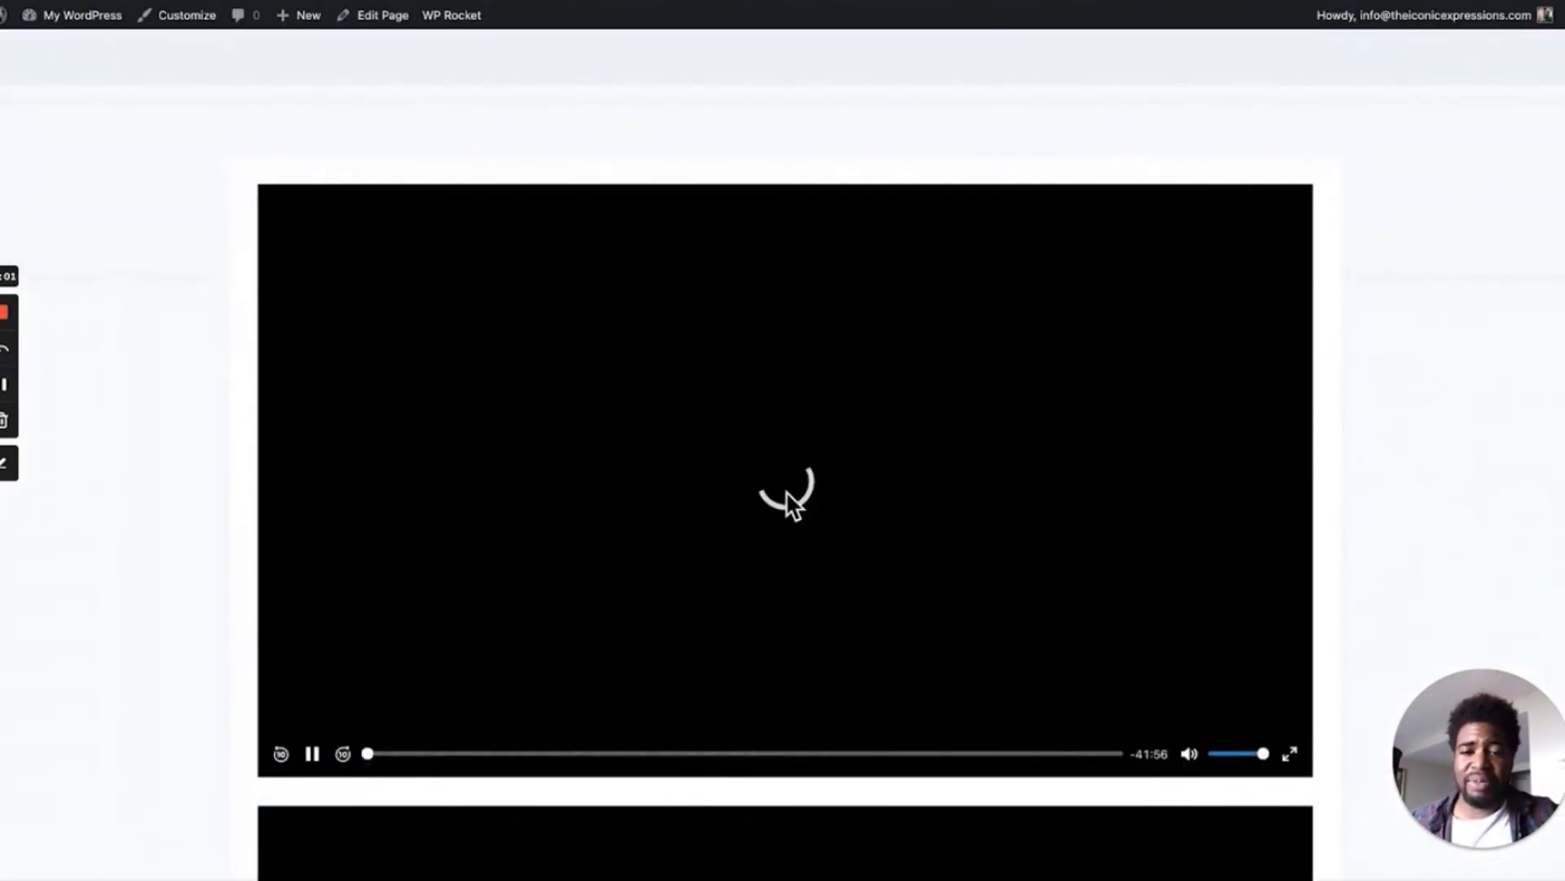
scroll(770, 505, down, 1)
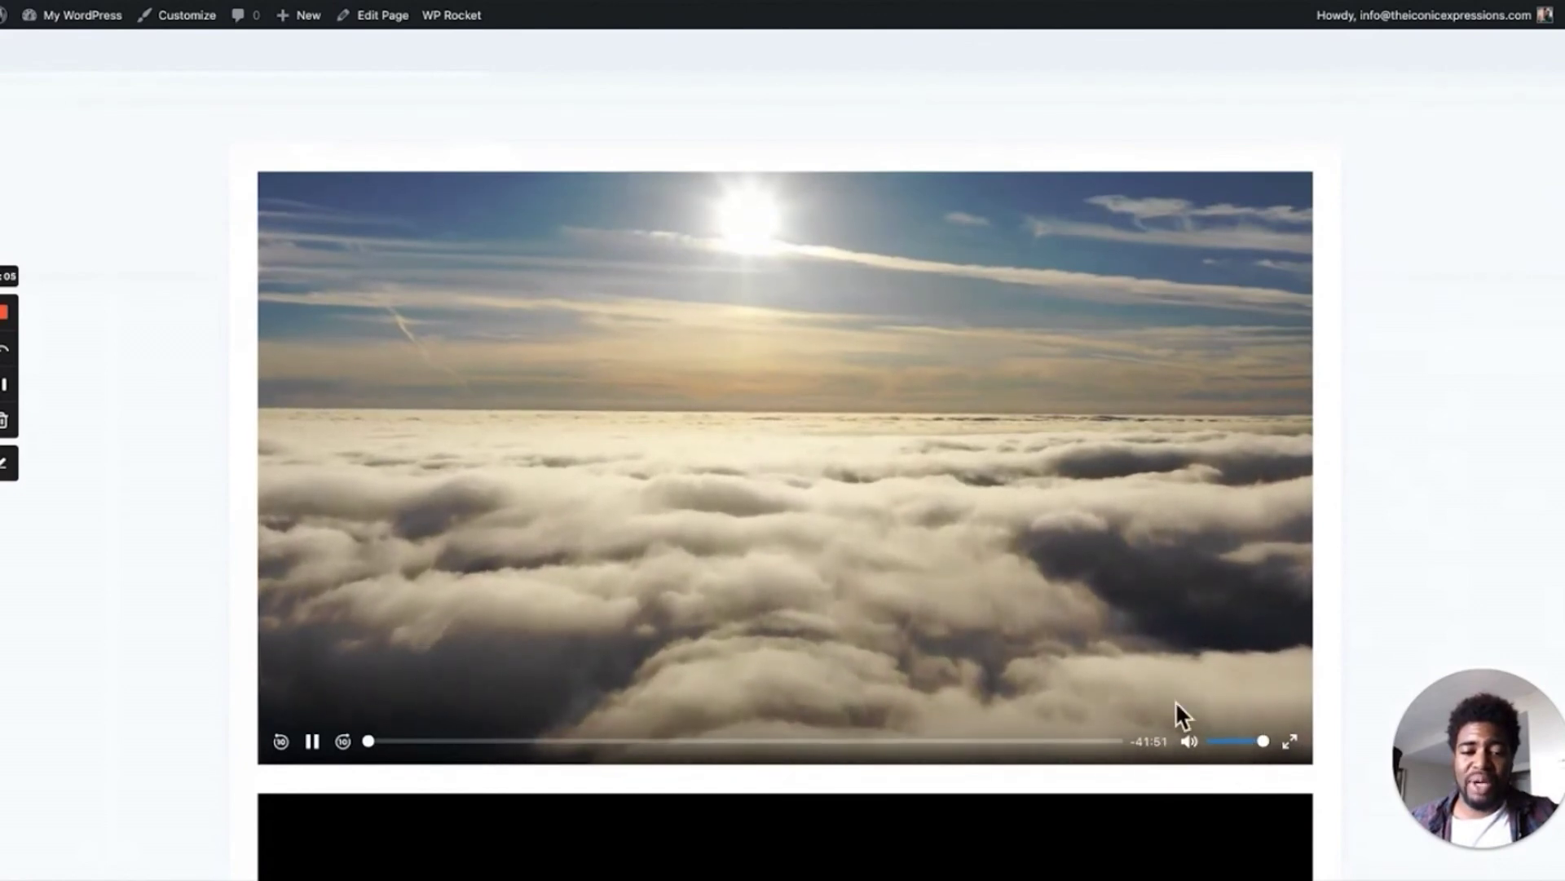
click(1078, 644)
key(super+w)
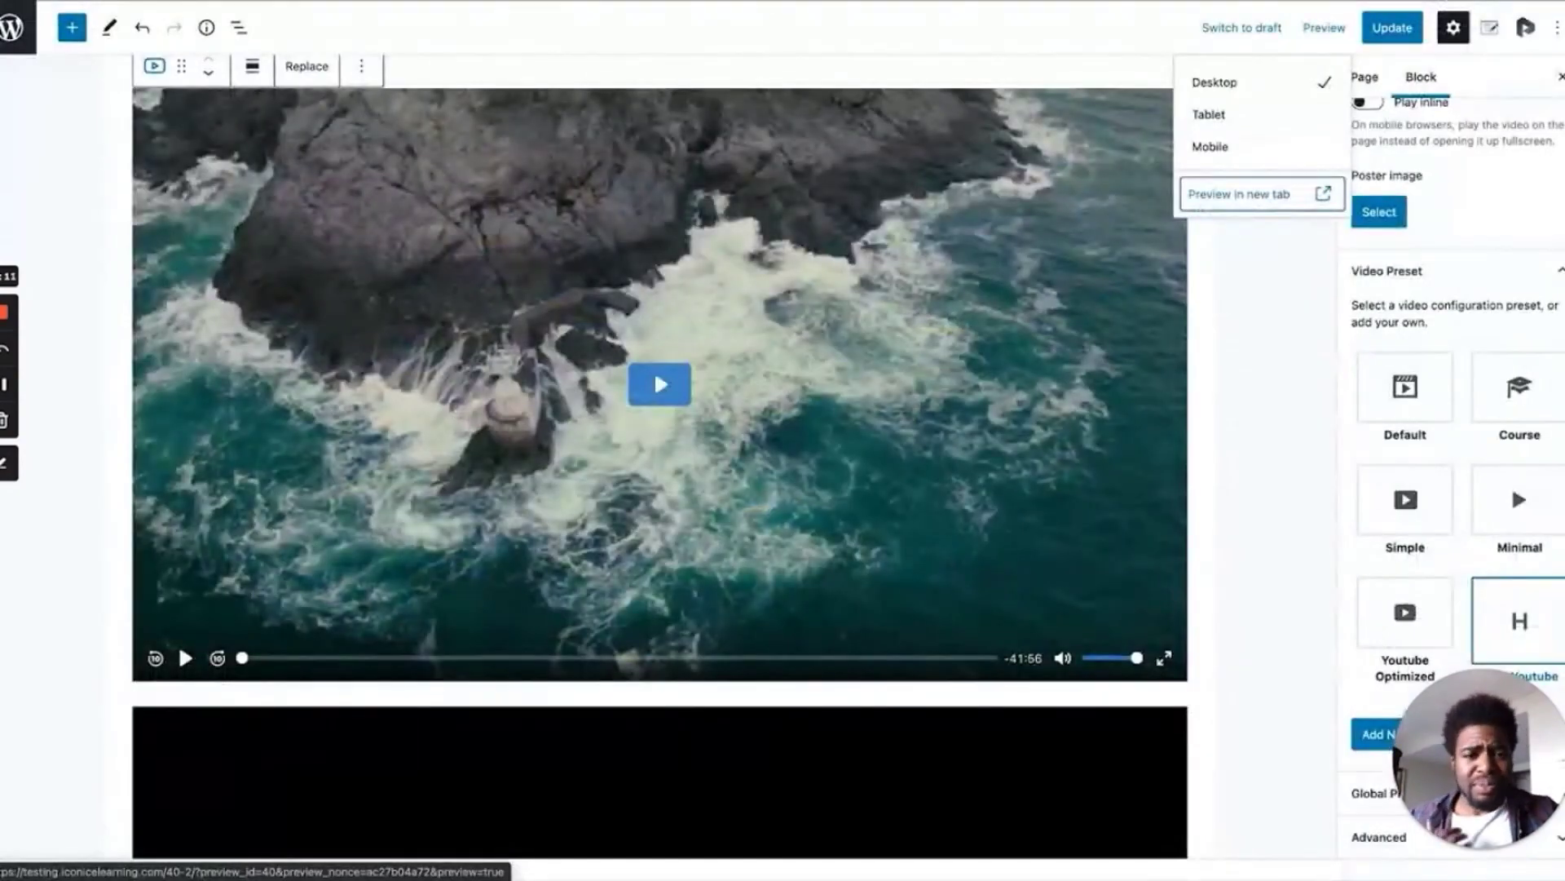
Select the self-hosted Presto Video block and examine its Performance Preference choices and the linked documentation
scroll(1128, 543, down, 5)
click(1108, 600)
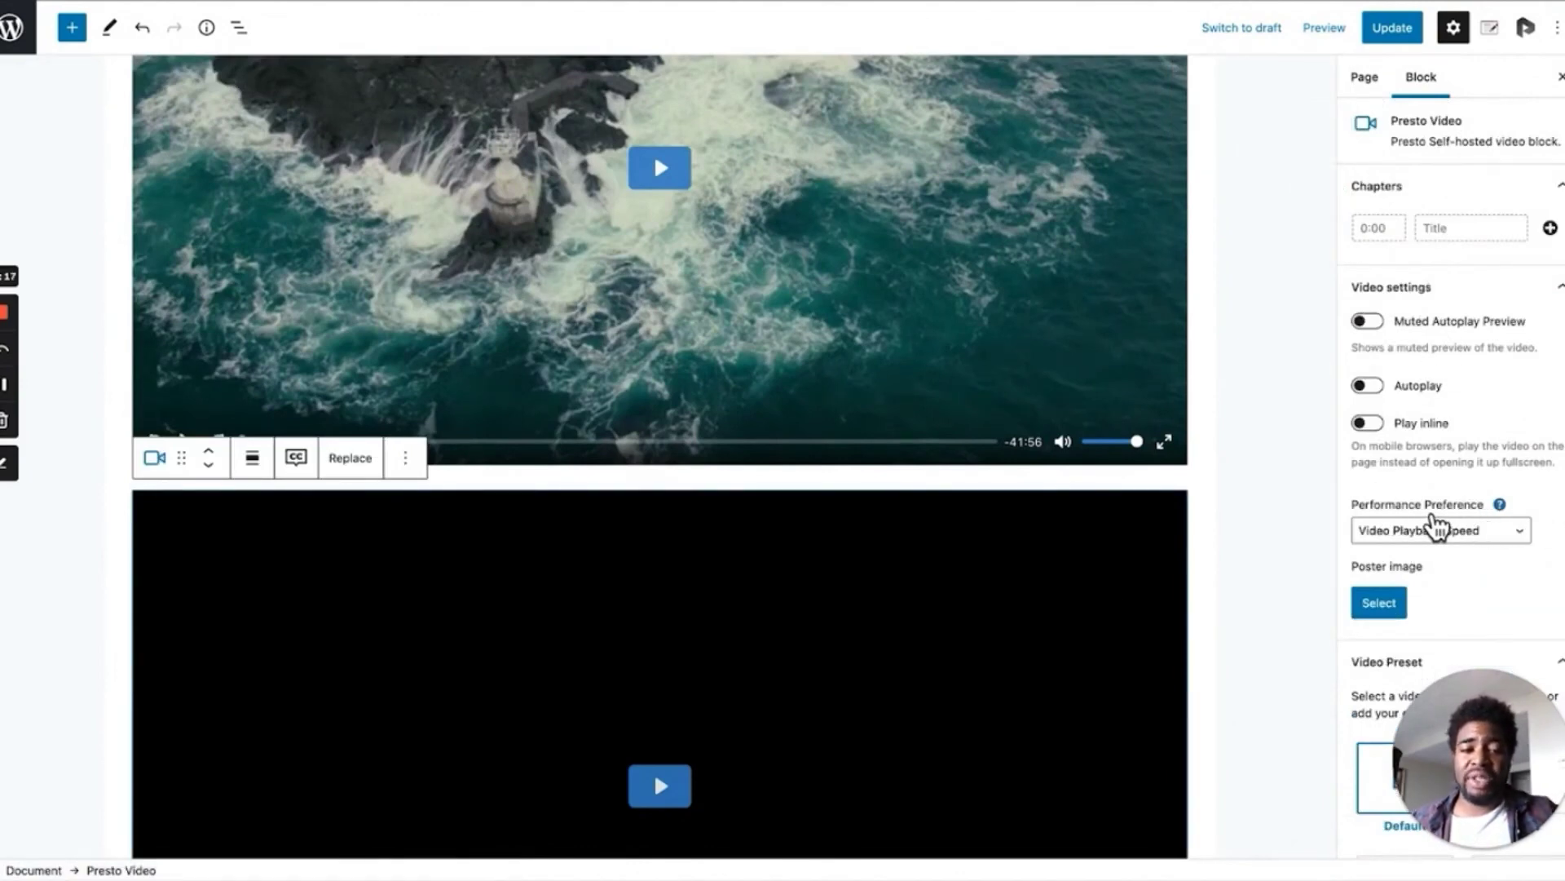
click(1482, 540)
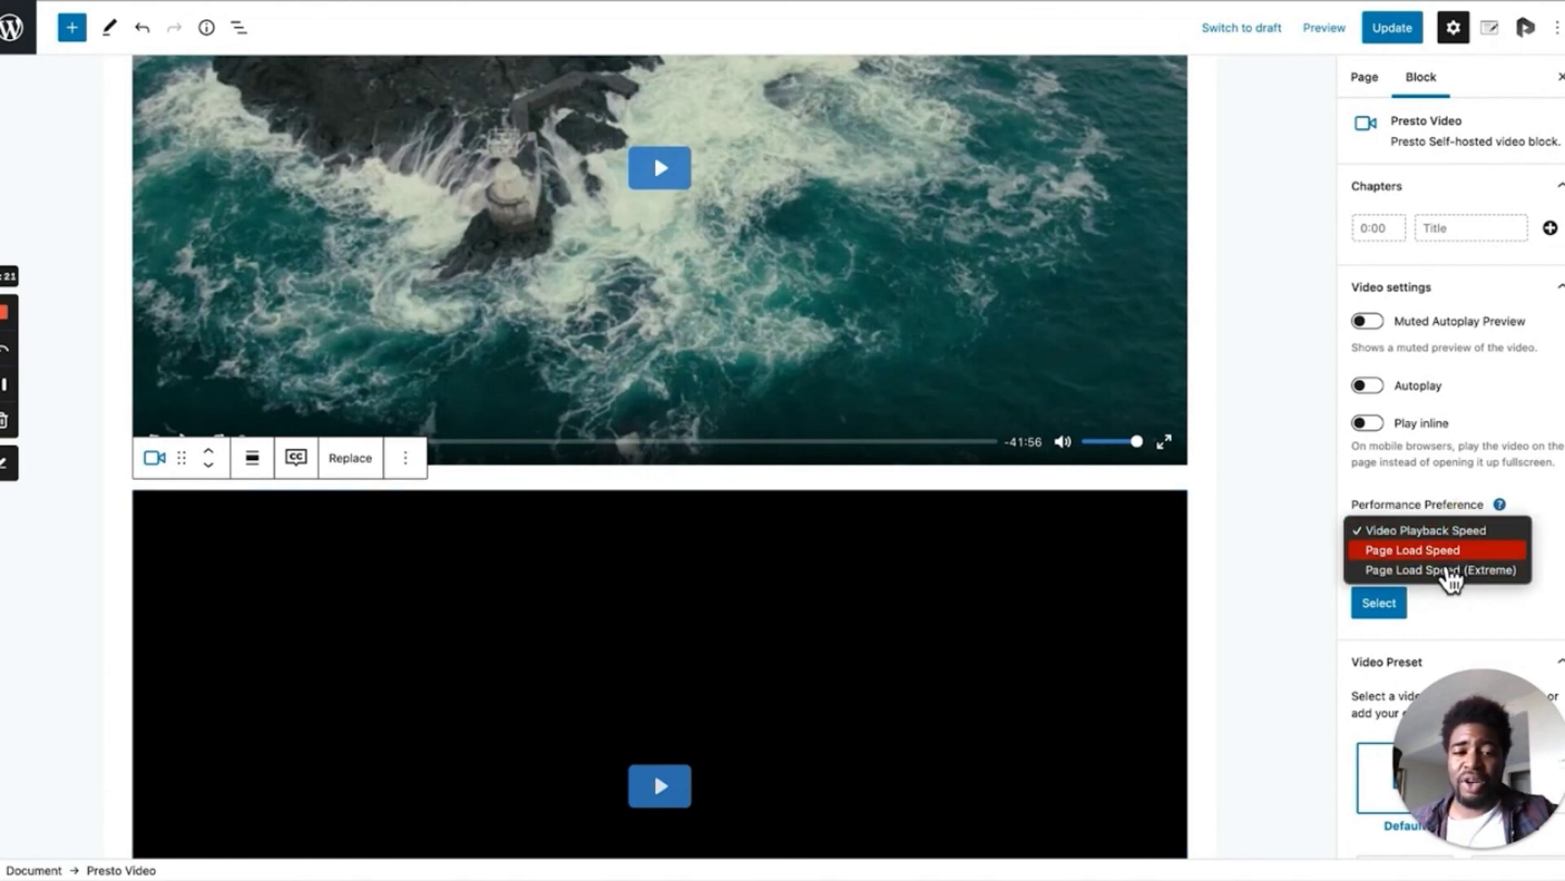
click(1507, 510)
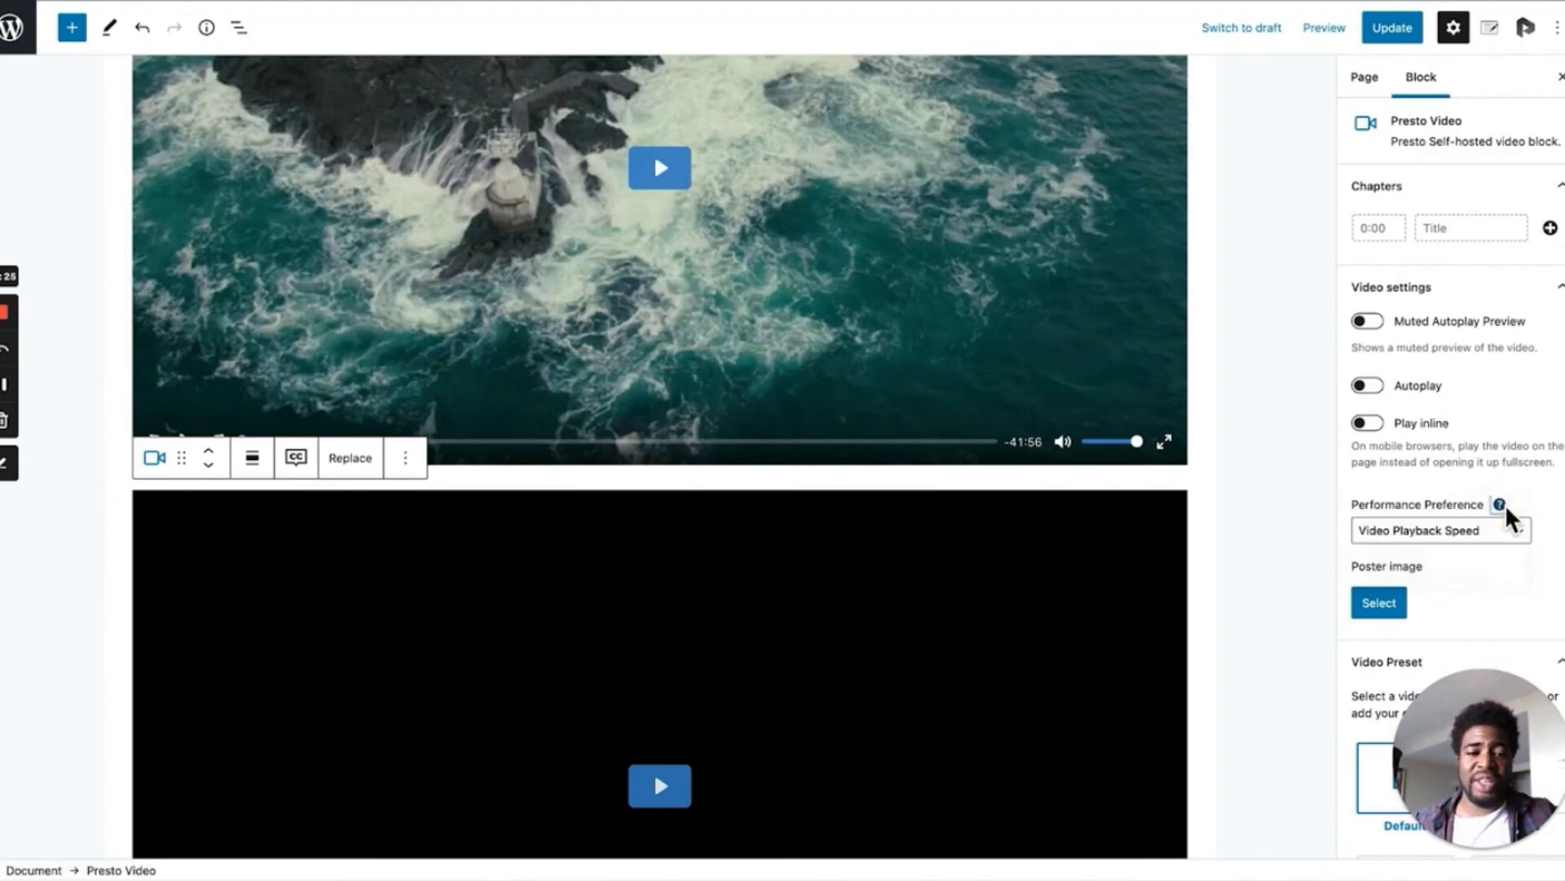
click(1502, 505)
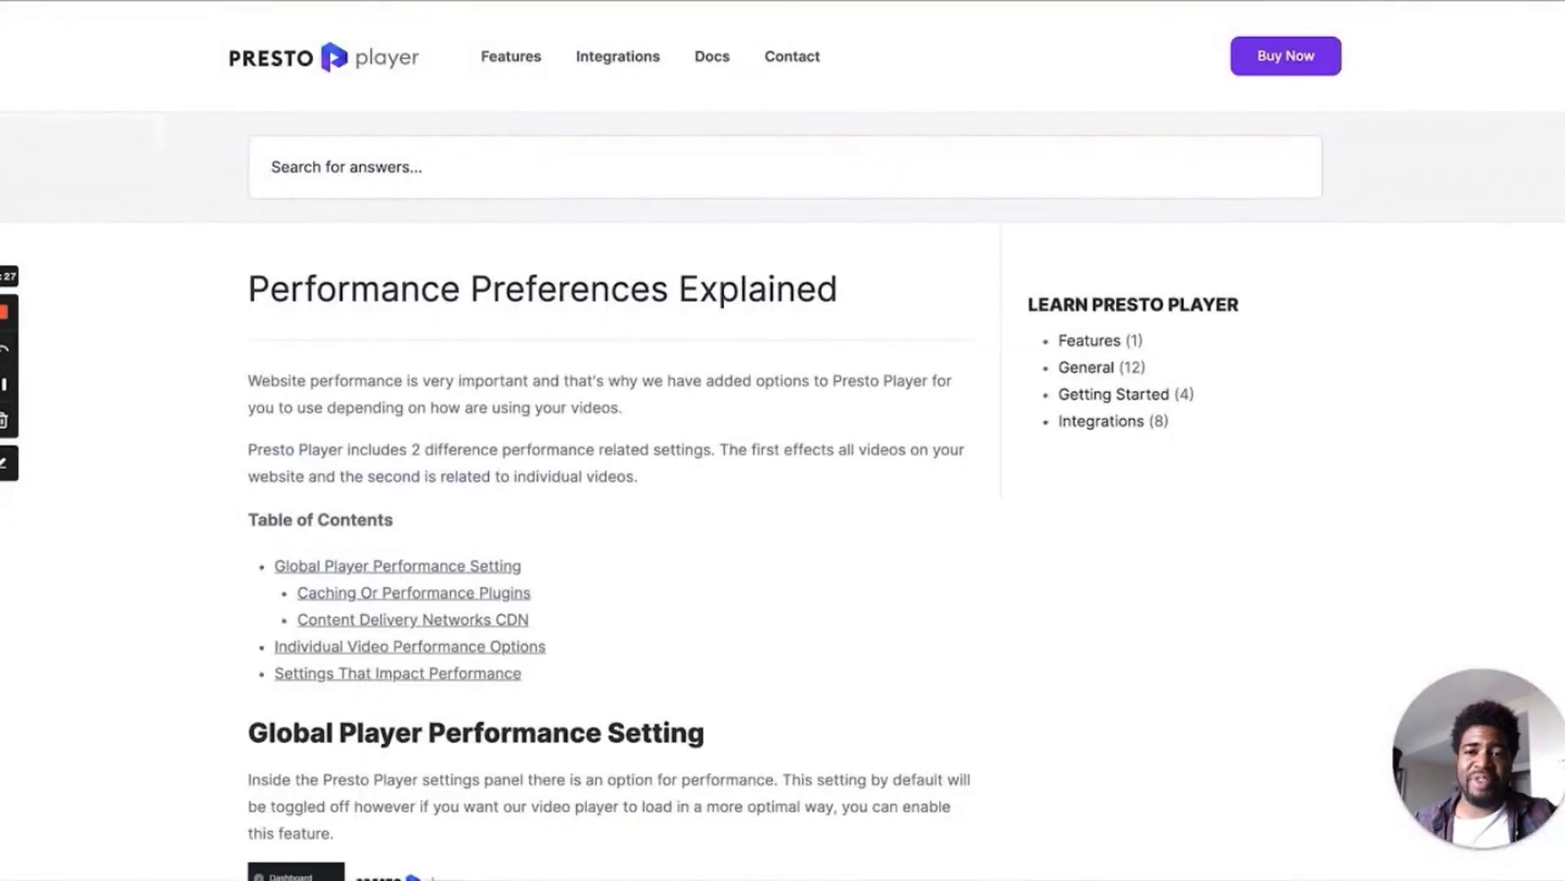
key(ctrl+w)
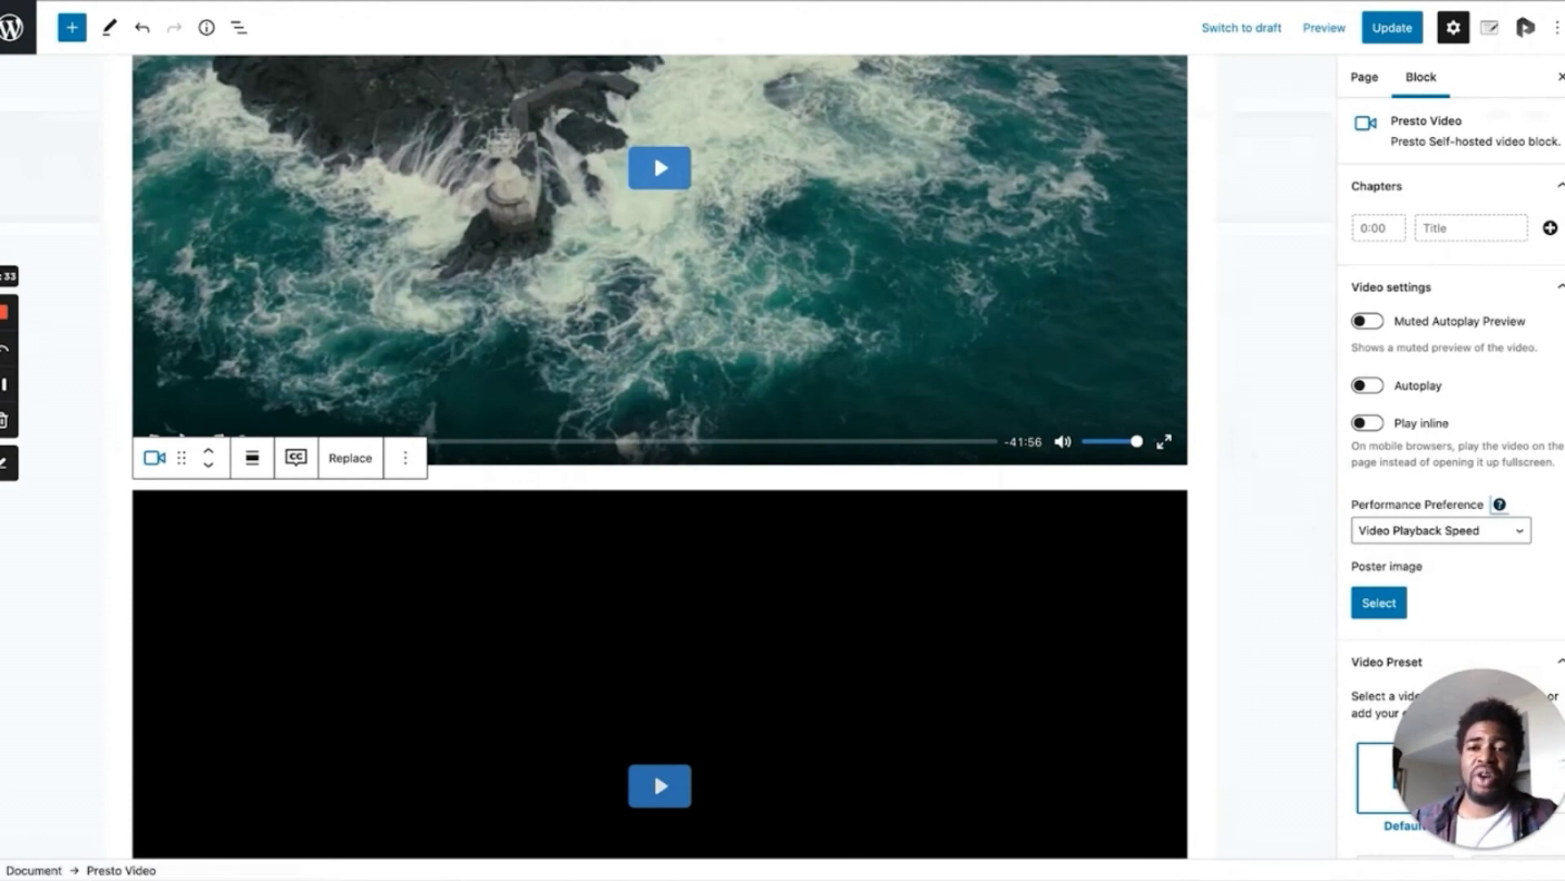
Leave the page editor and look at the Performance options in Presto Player's settings
click(18, 27)
mouse_move(67, 695)
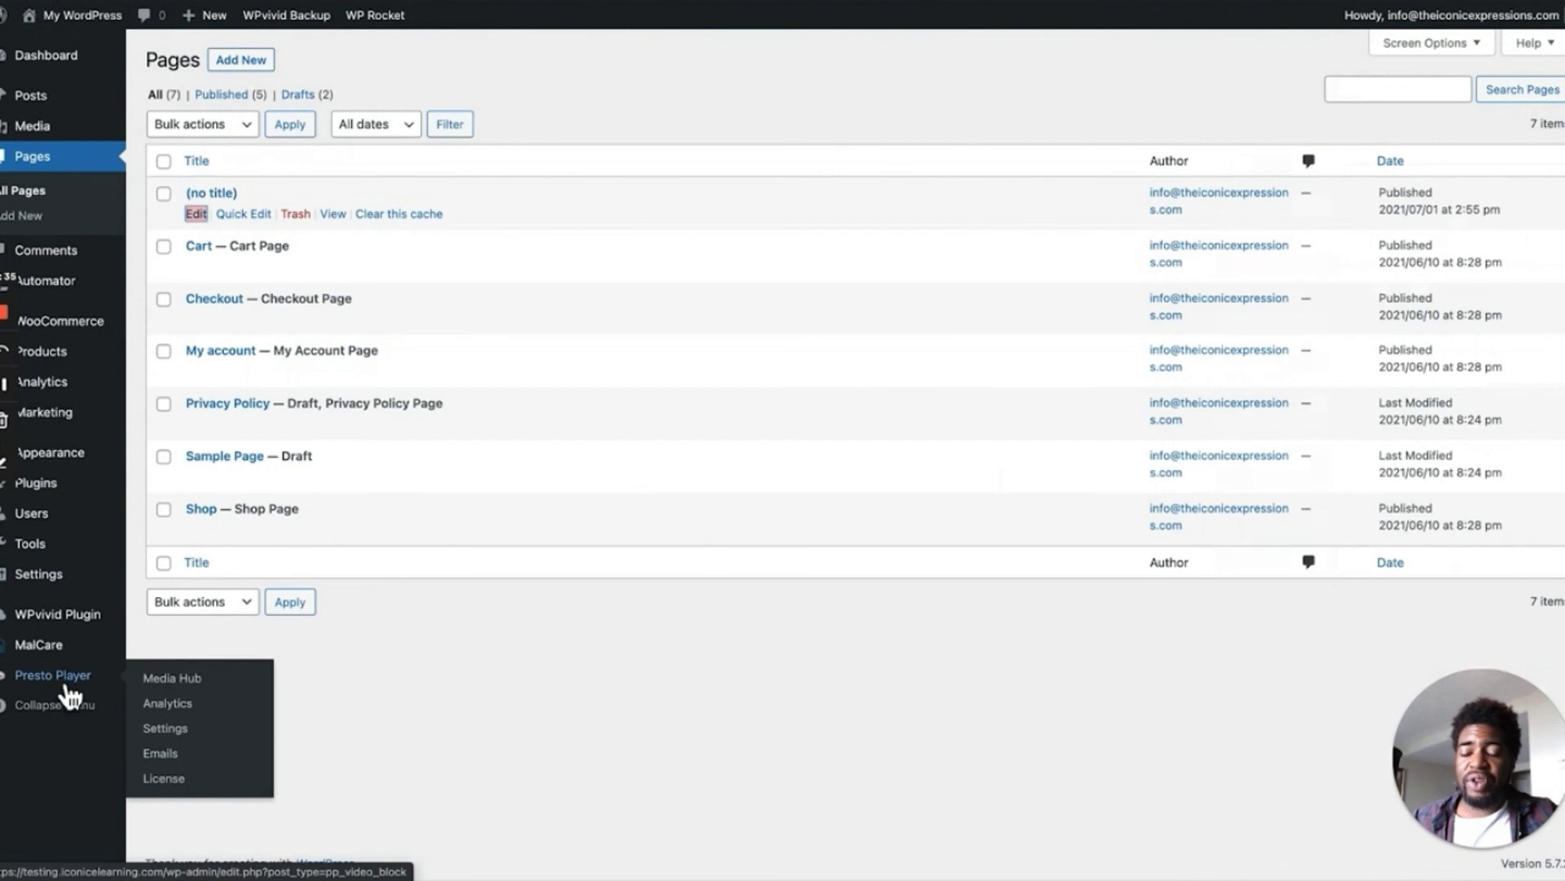
click(196, 730)
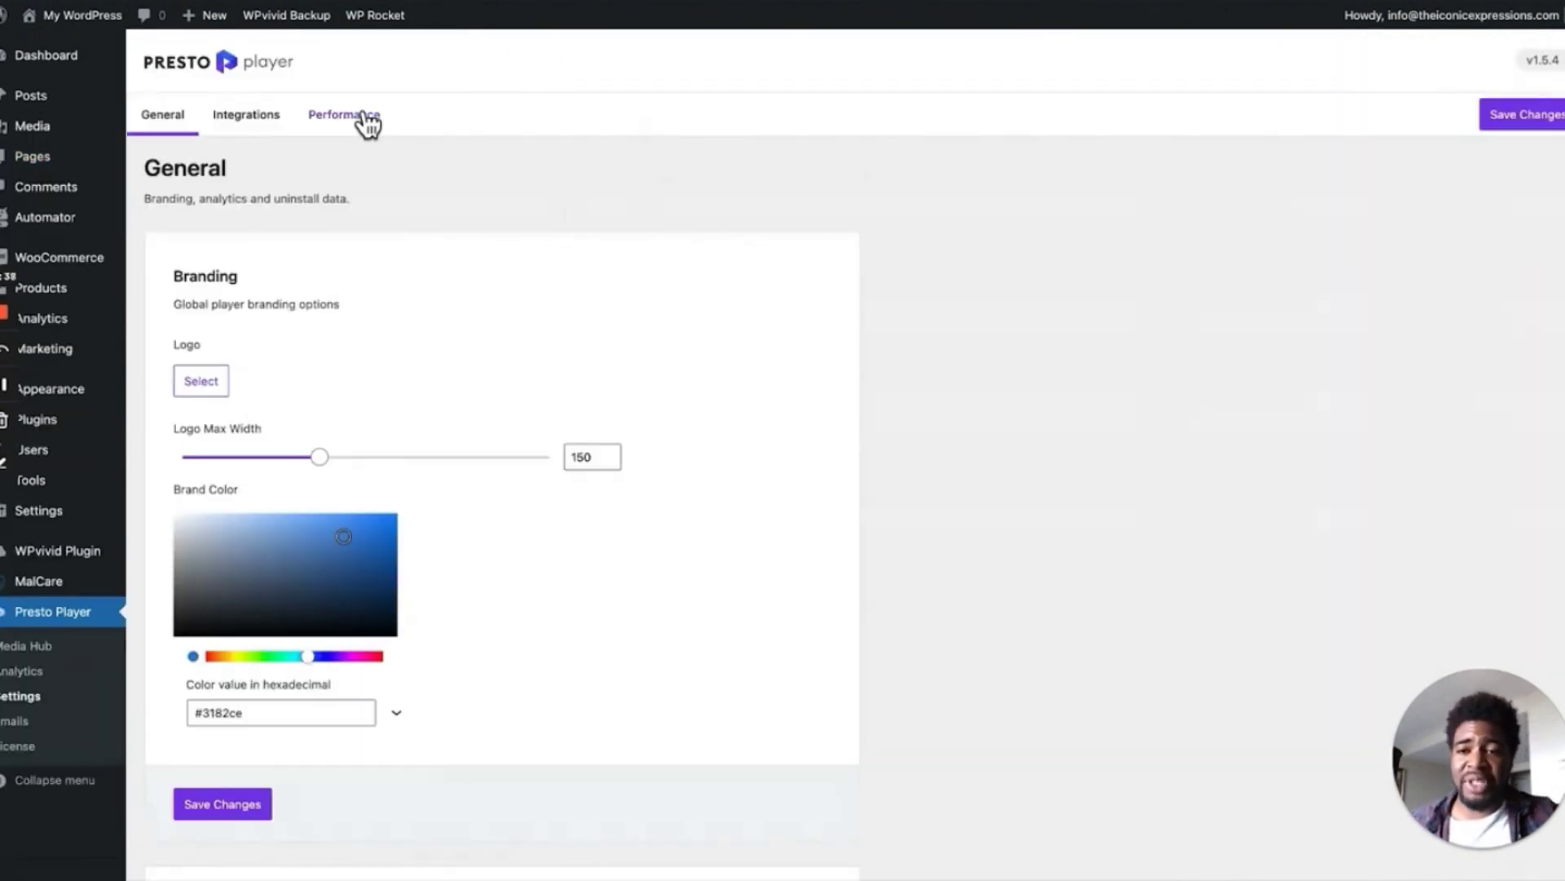
click(362, 115)
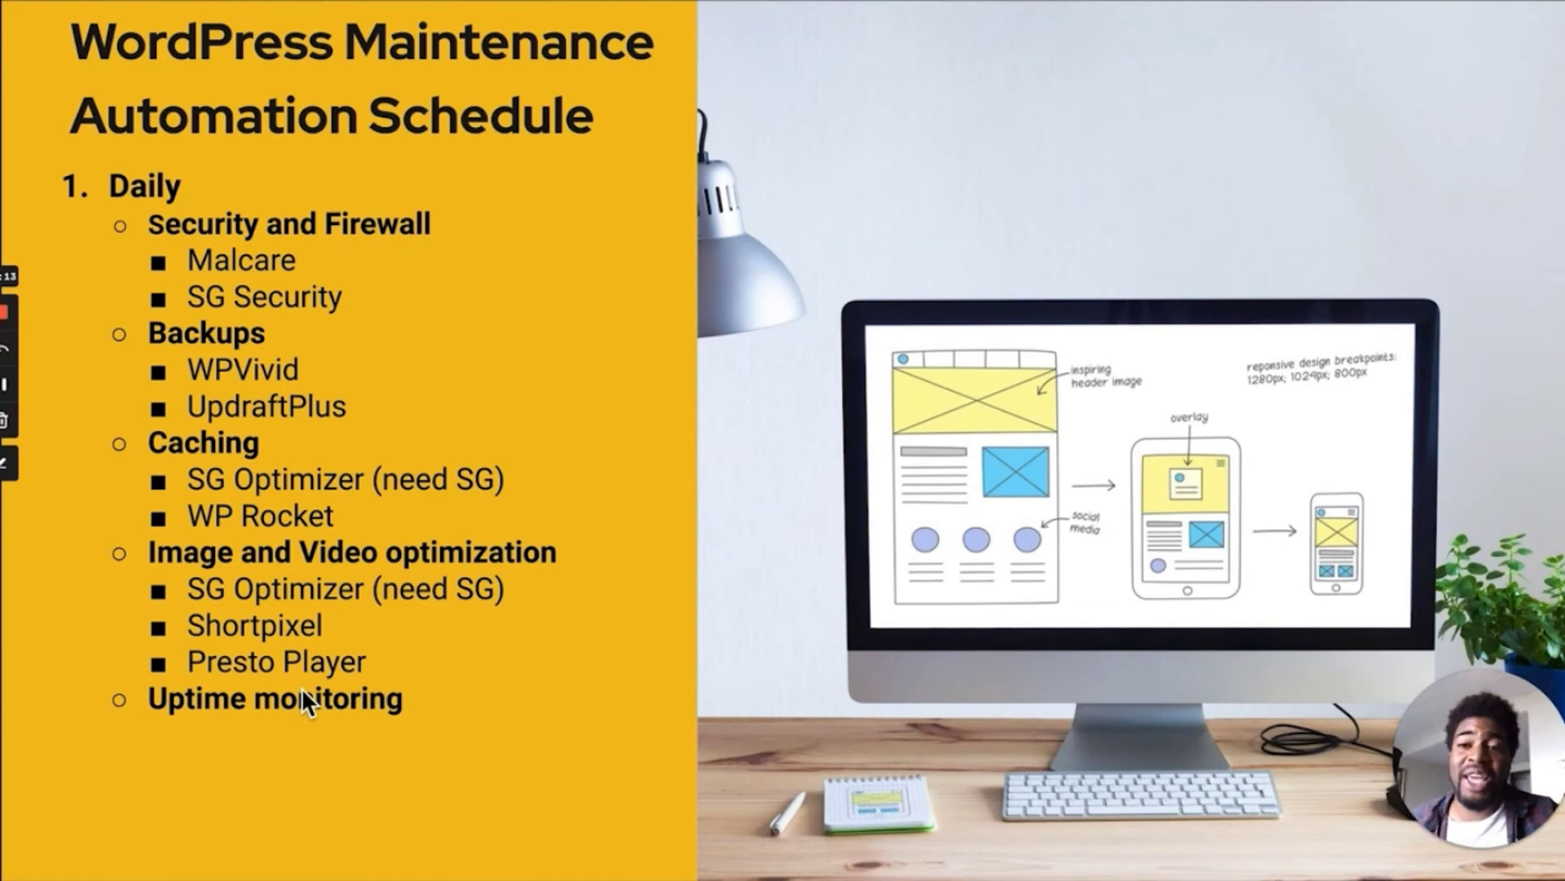
key(Right)
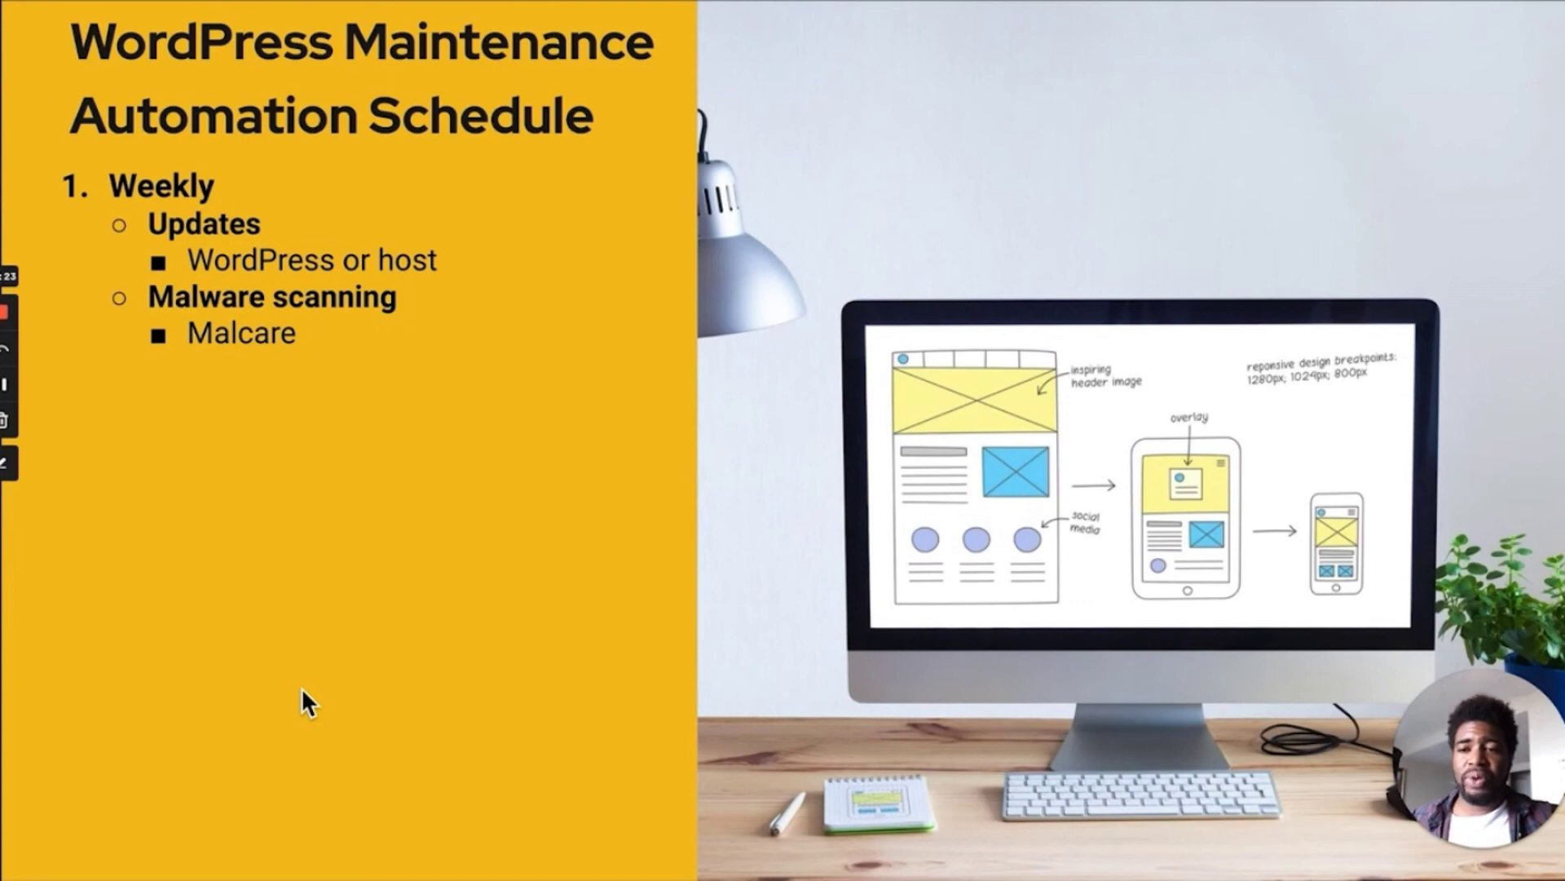
key(Right)
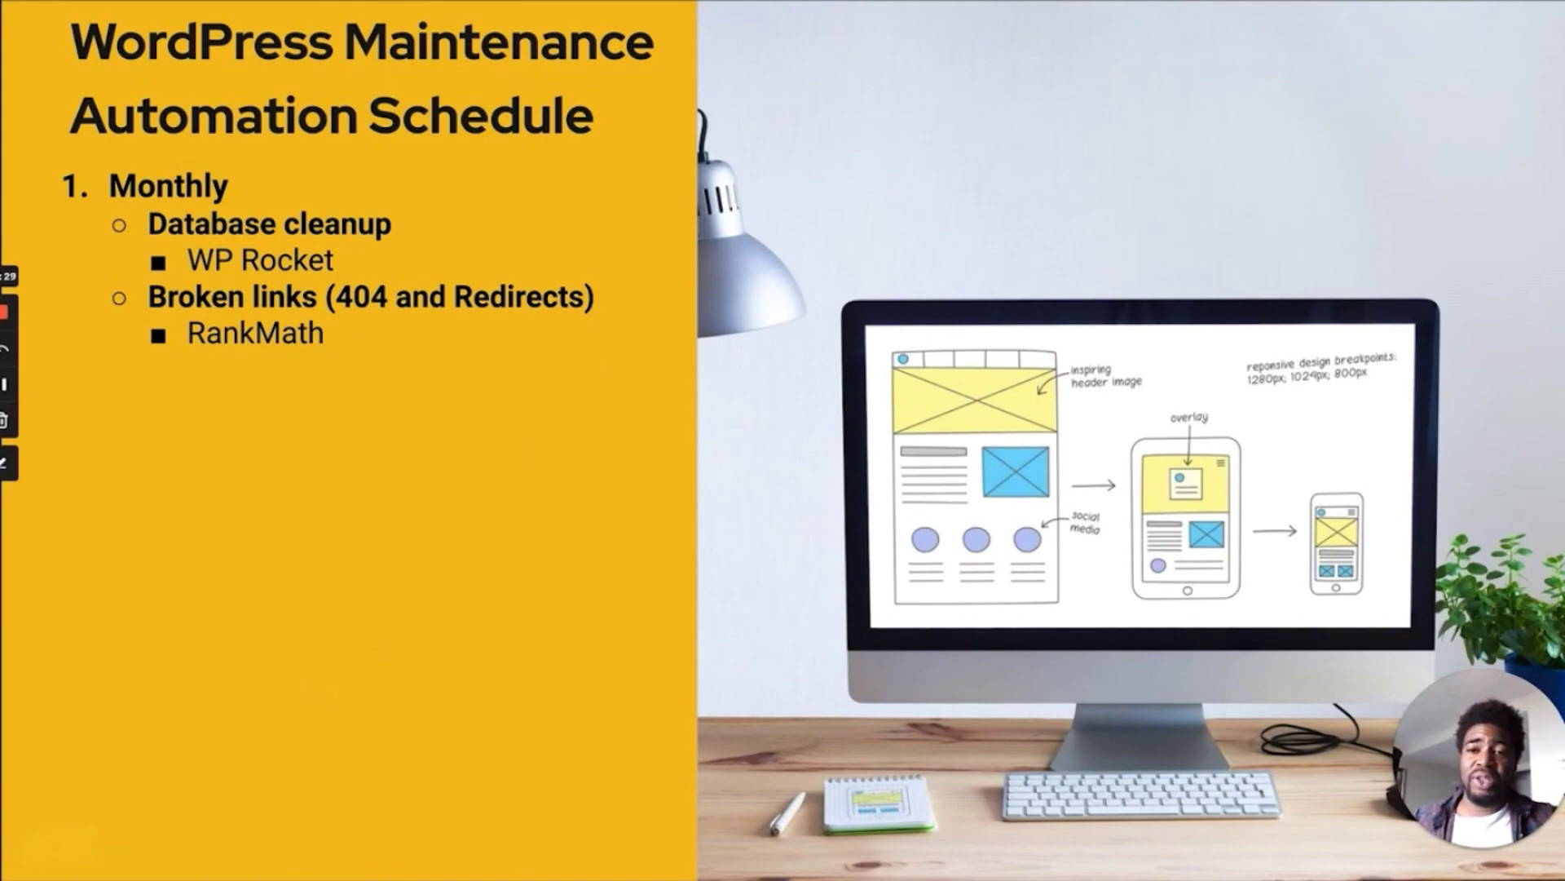
Switch from the slides back to the WordPress admin and open WP Rocket's Database settings
key(super+Tab)
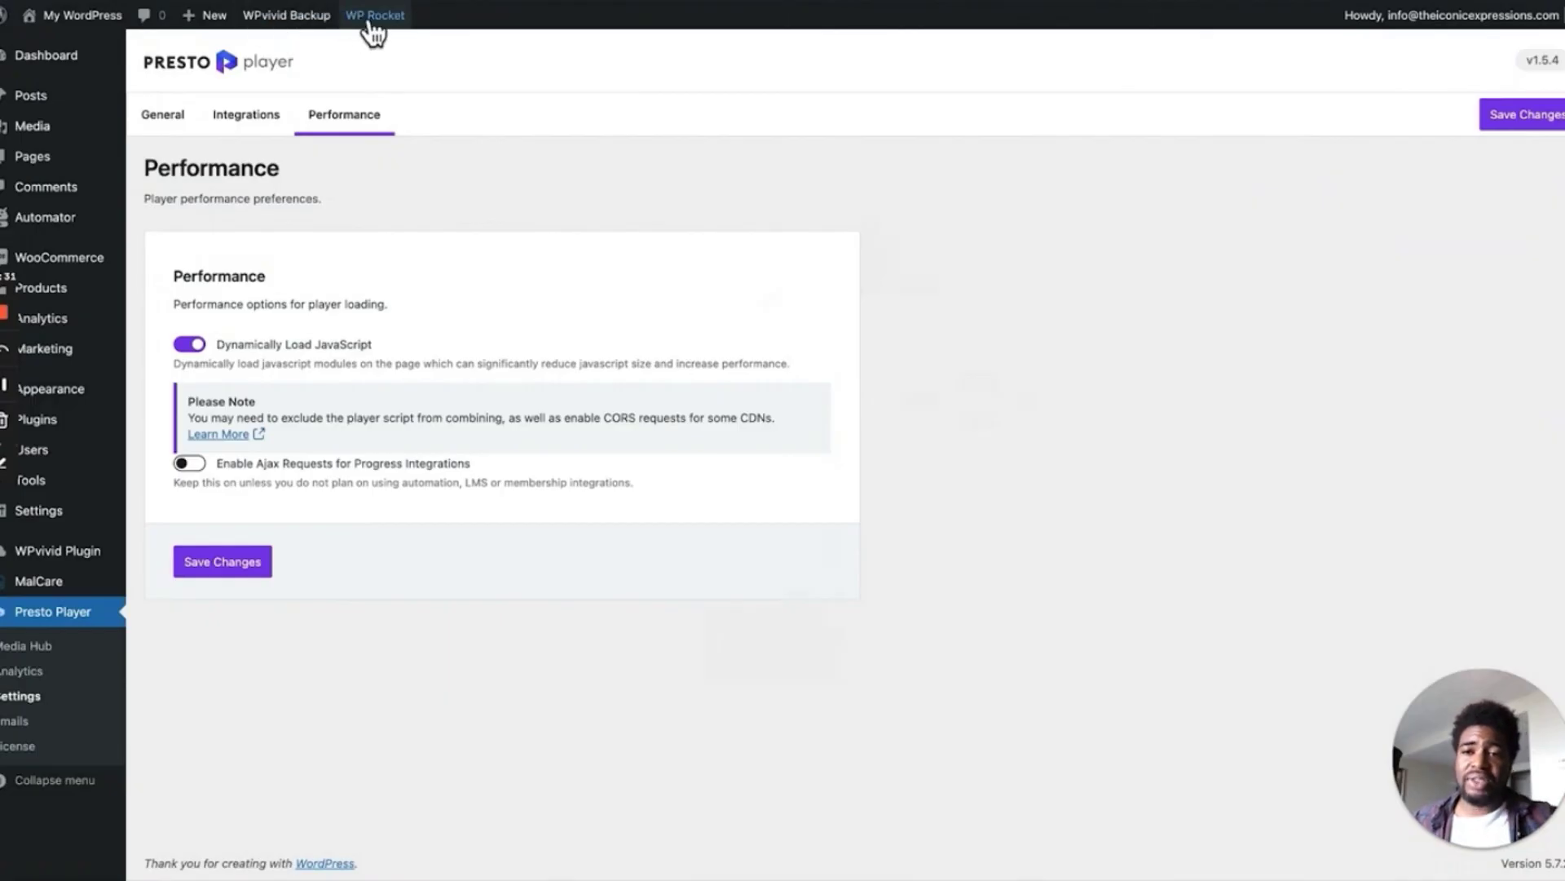
mouse_move(371, 28)
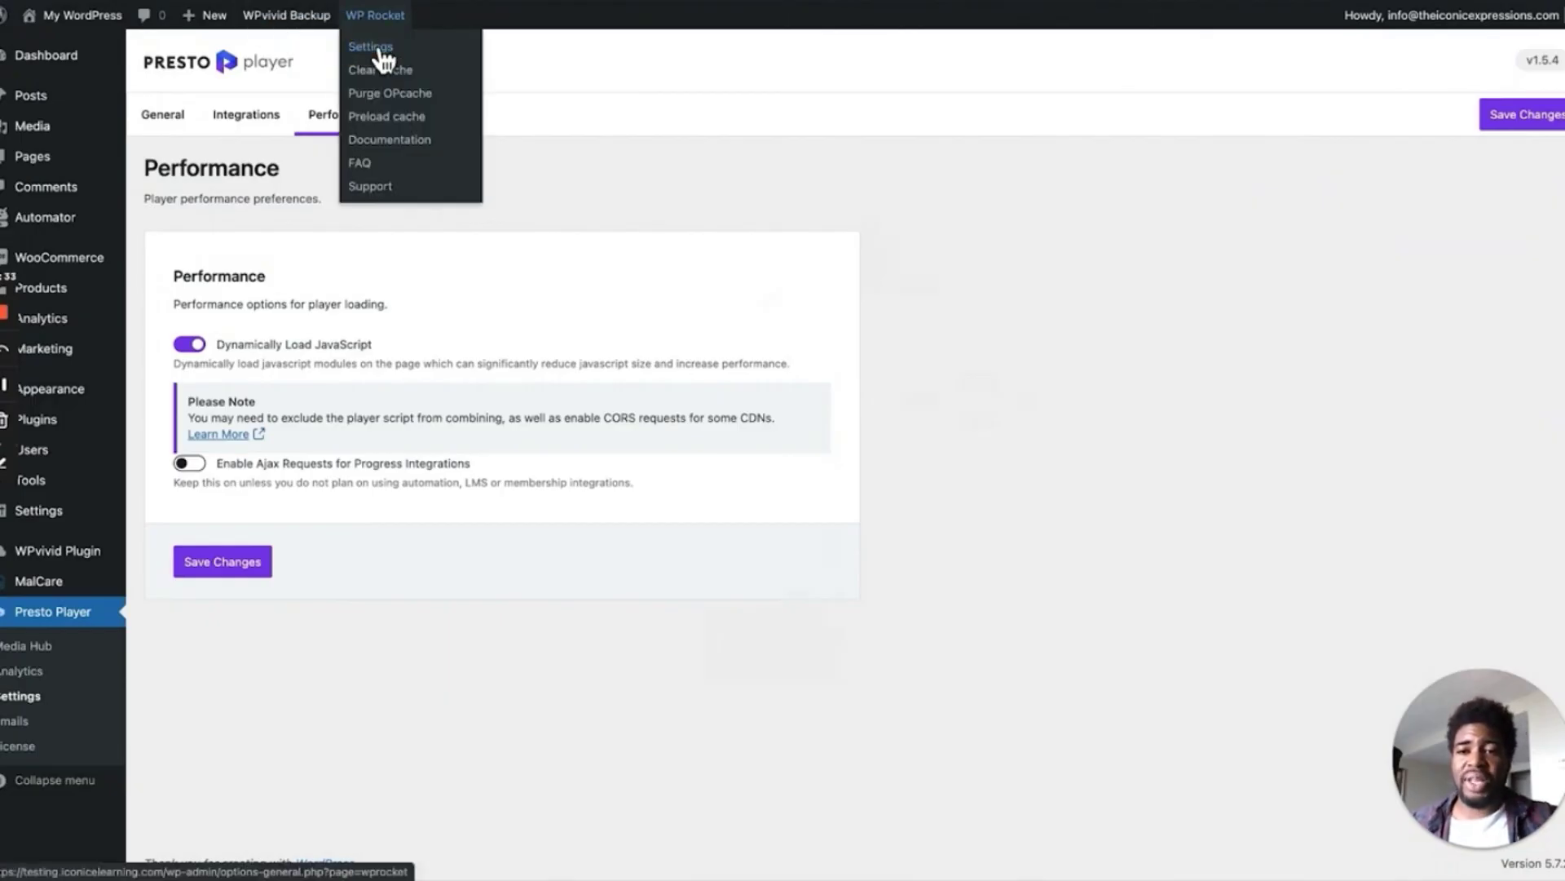
click(377, 49)
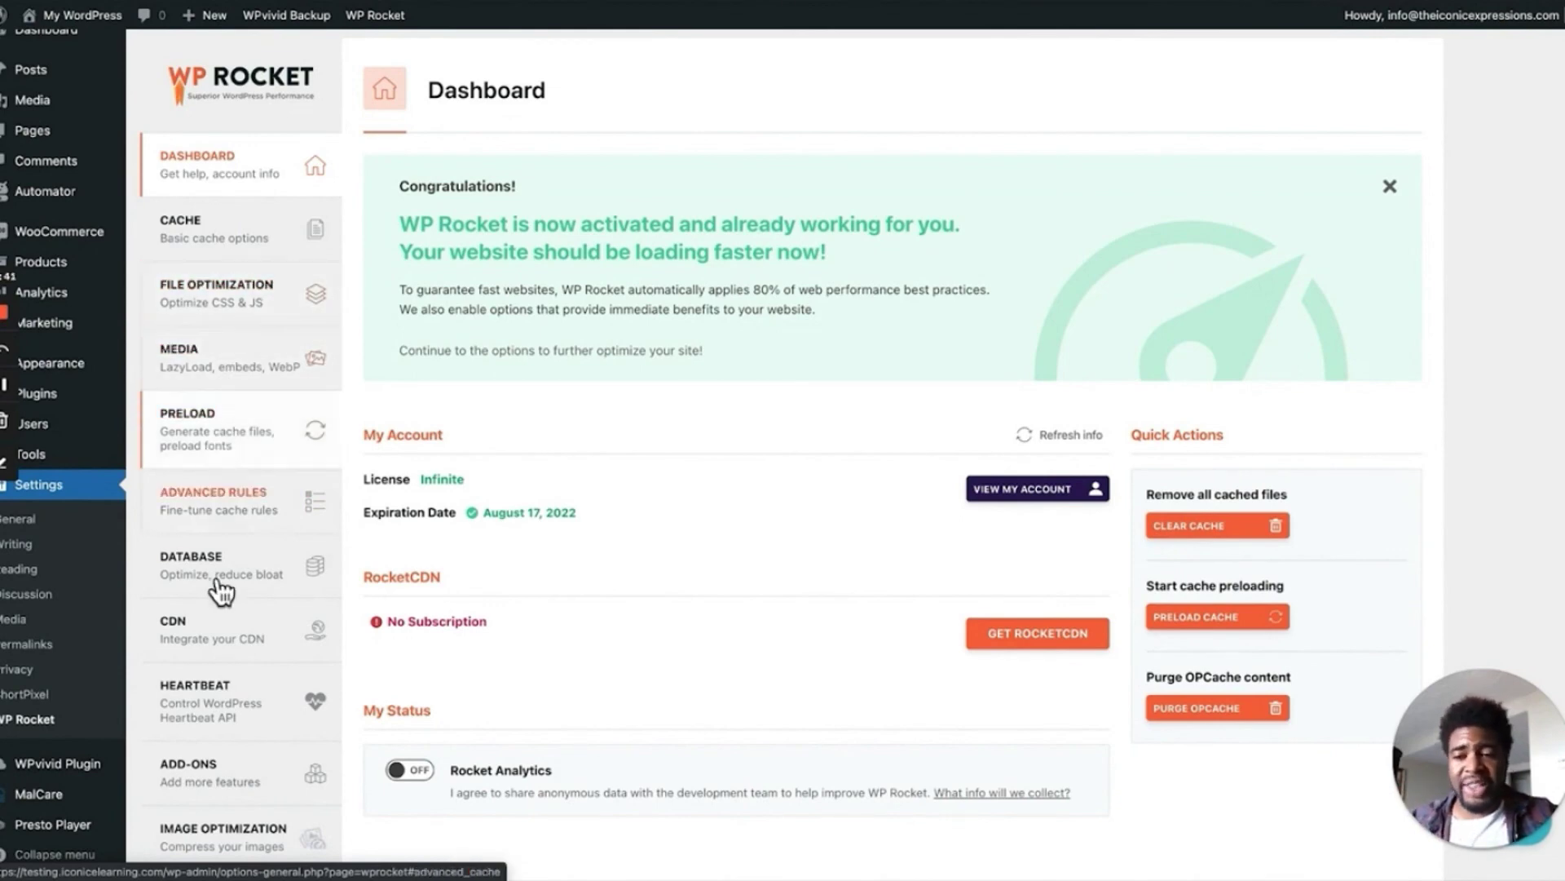
scroll(224, 571, down, 2)
click(233, 477)
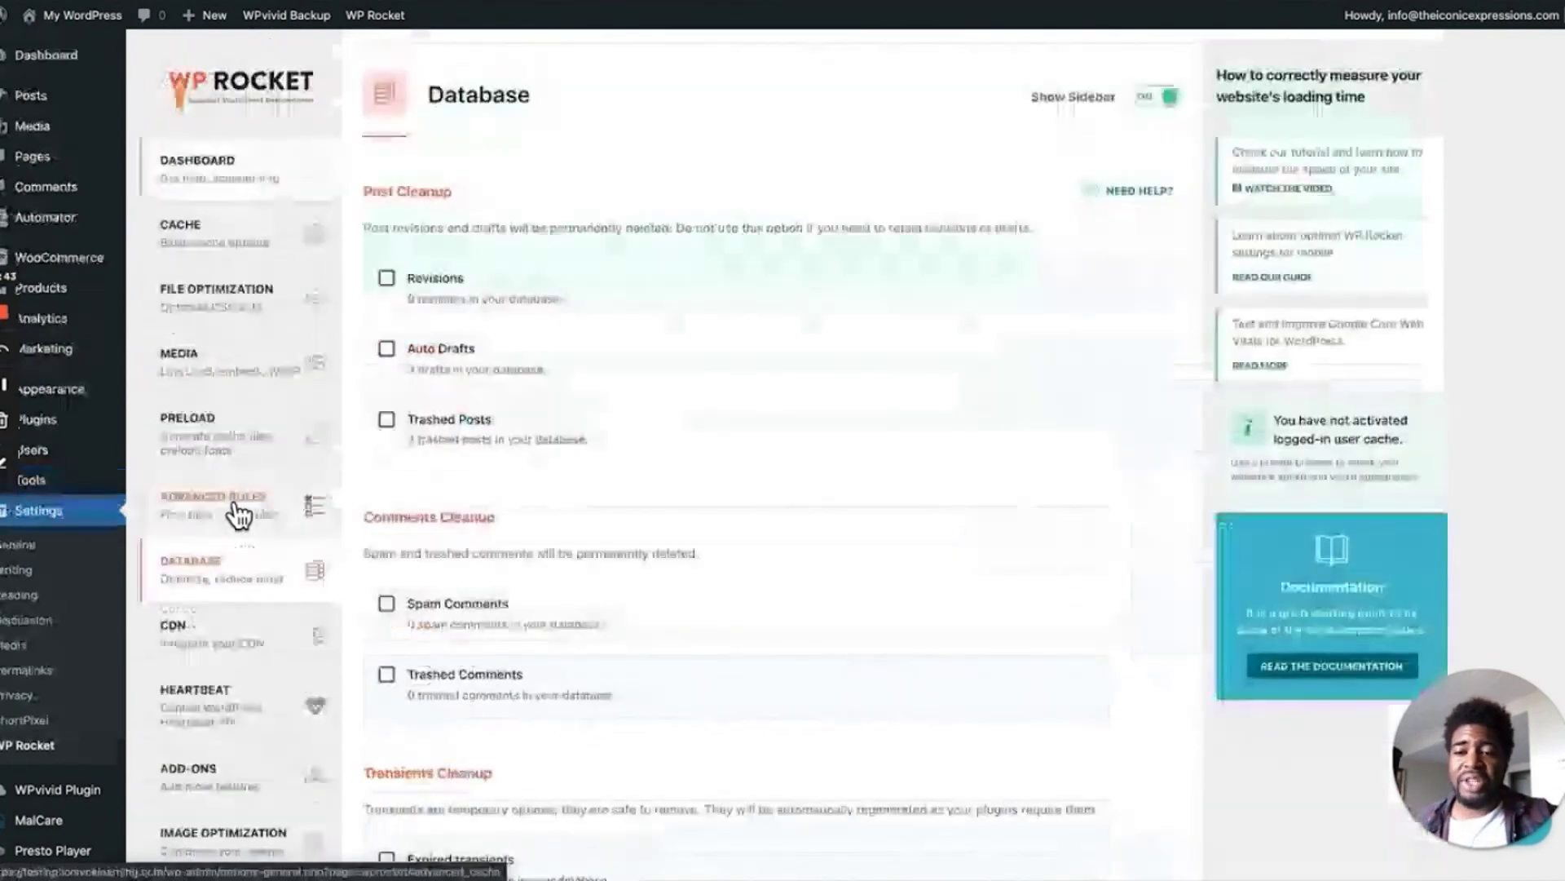
Include Revisions, Auto Drafts and Trashed Posts in WP Rocket's post cleanup
click(386, 278)
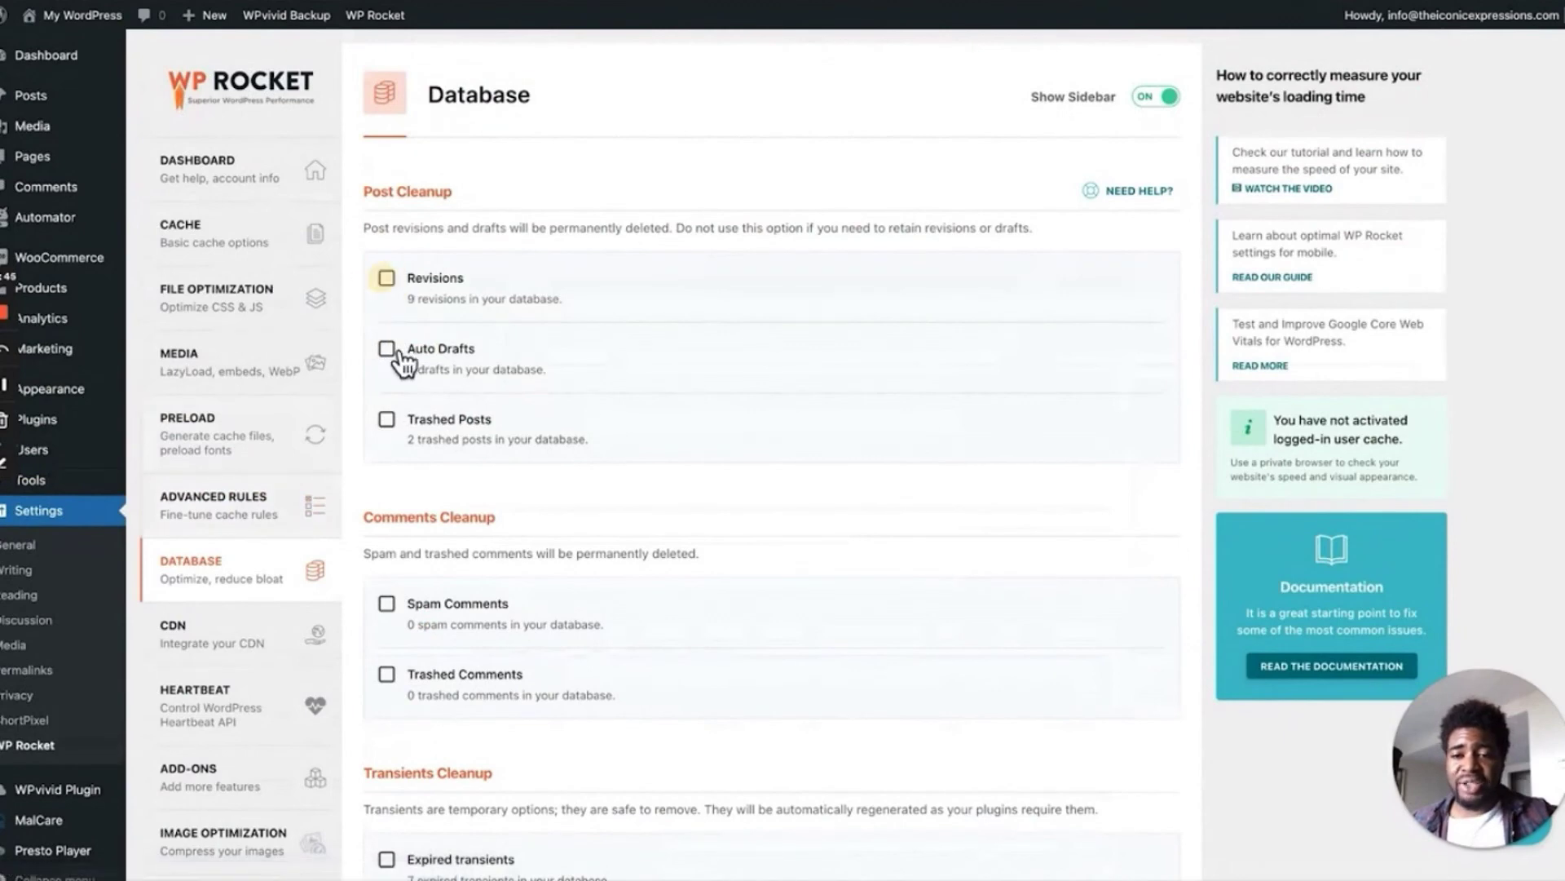
click(400, 432)
scroll(384, 567, down, 4)
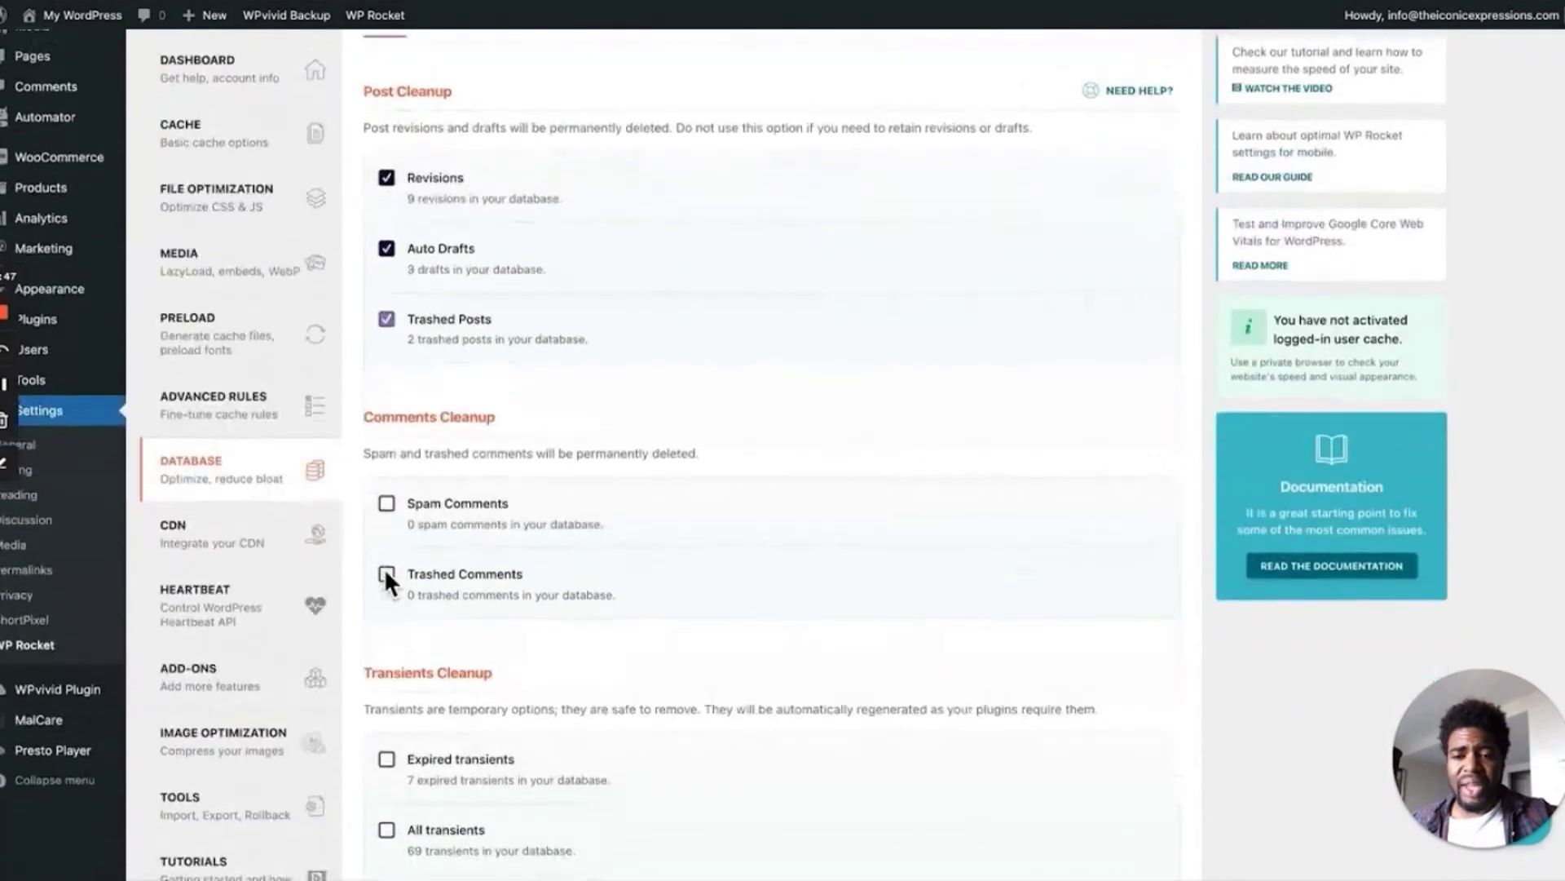
Enable Schedule Automatic Cleanup for the database and open its frequency choices
scroll(394, 536, down, 4)
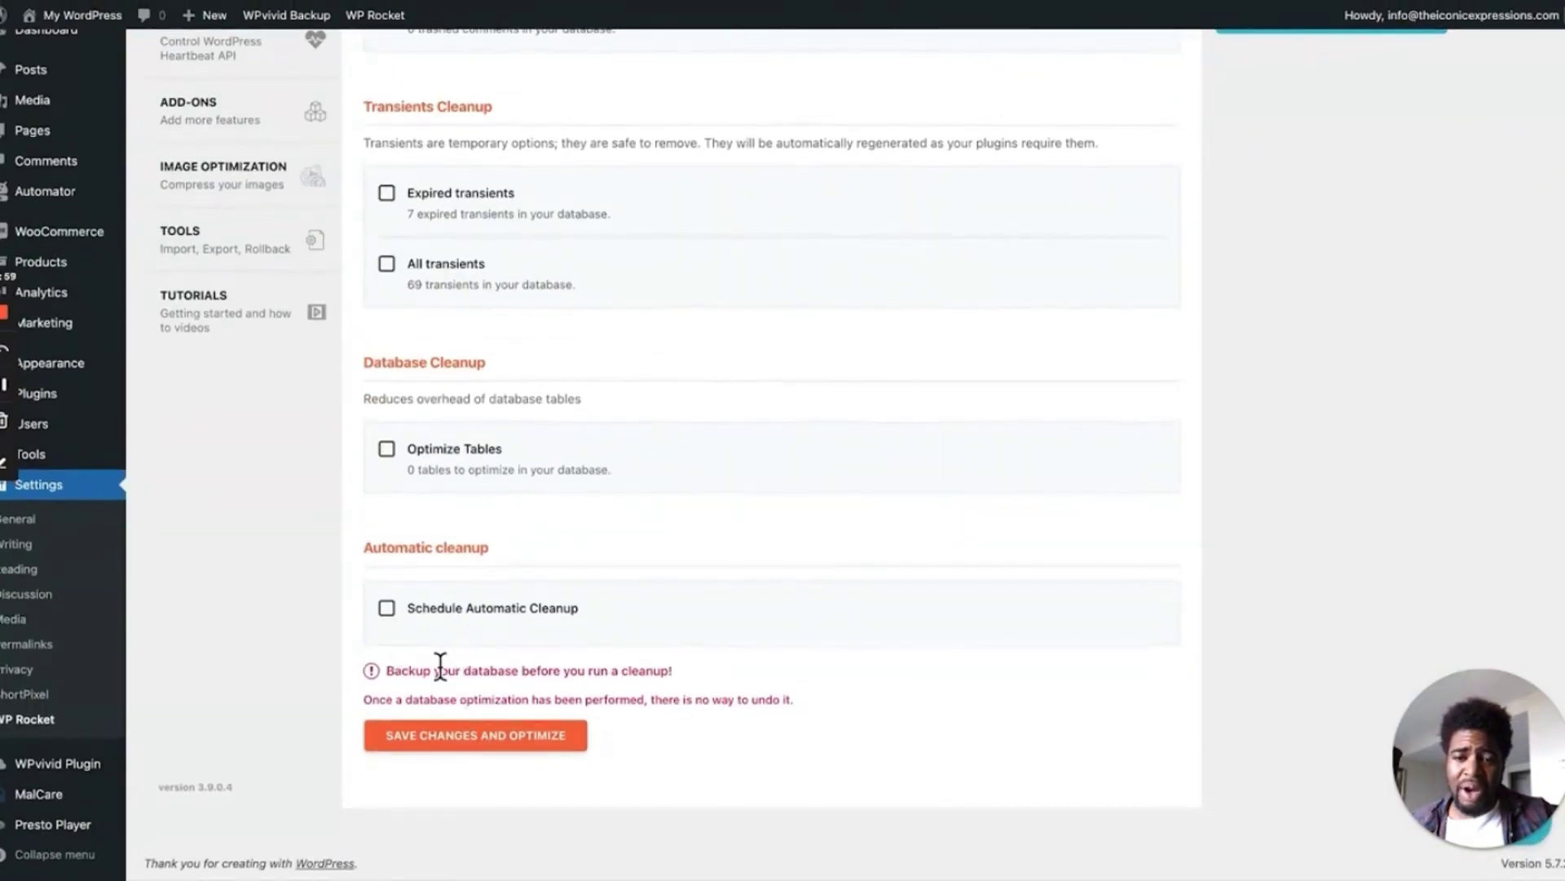
click(400, 618)
click(440, 663)
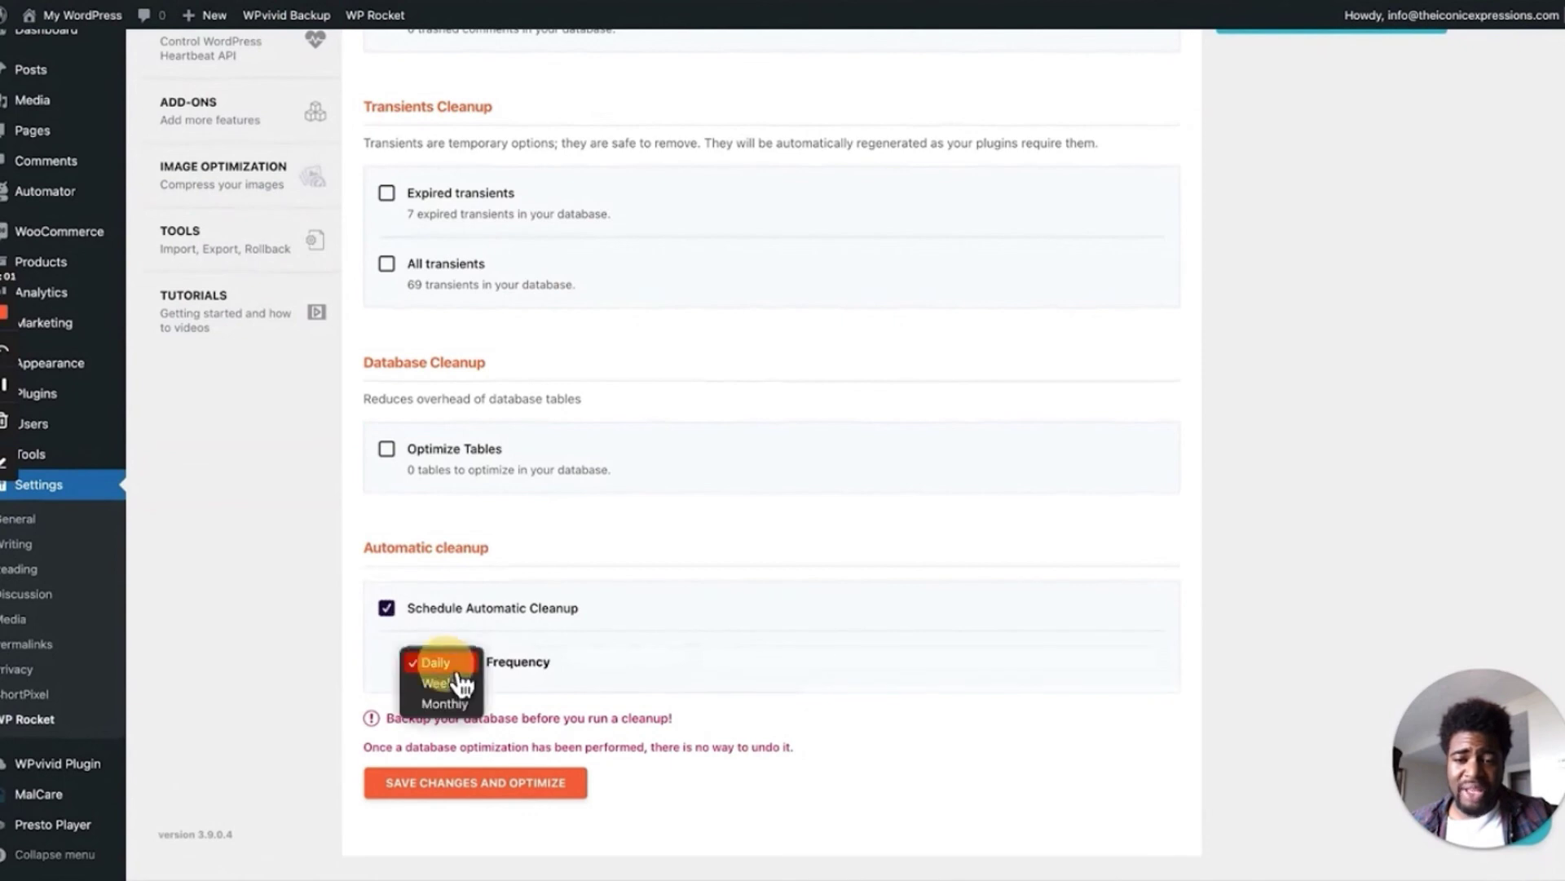